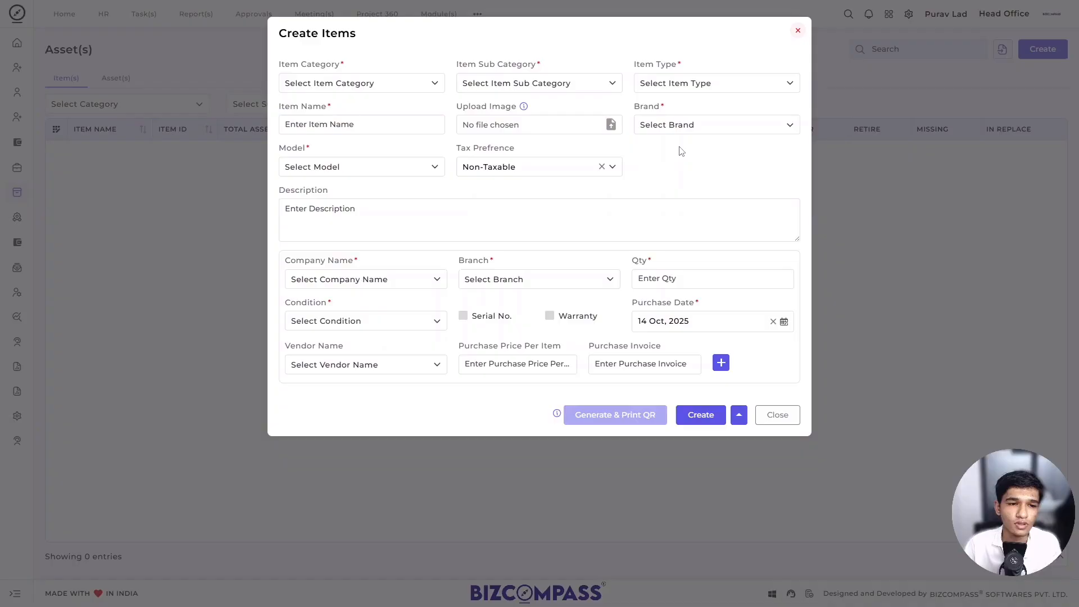
- Set the new item's category to office asset (Asset) and its sub category to Monitor
left_click(382, 92)
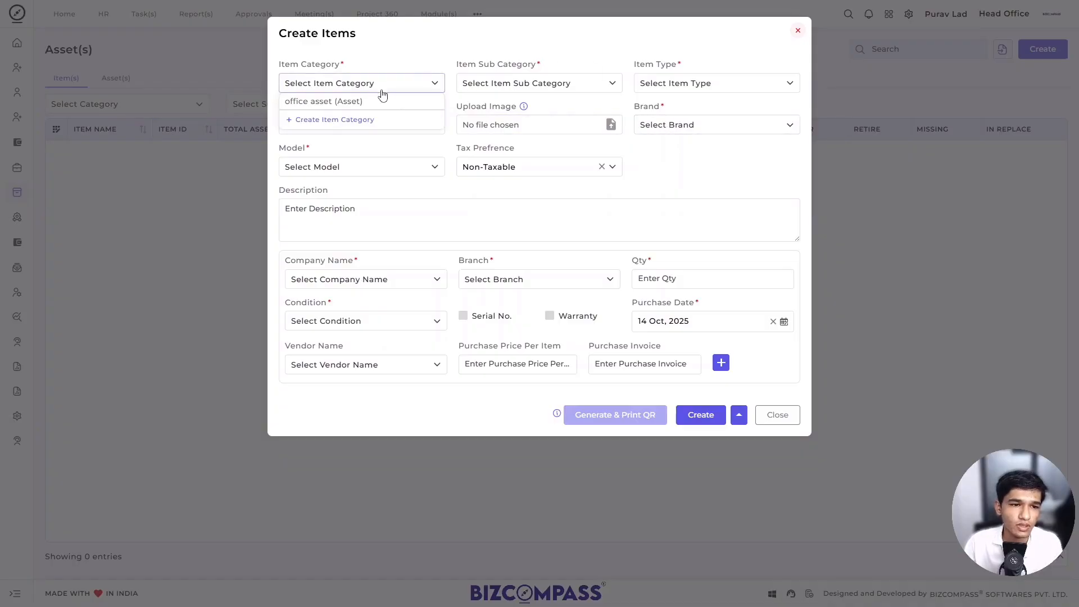
left_click(374, 101)
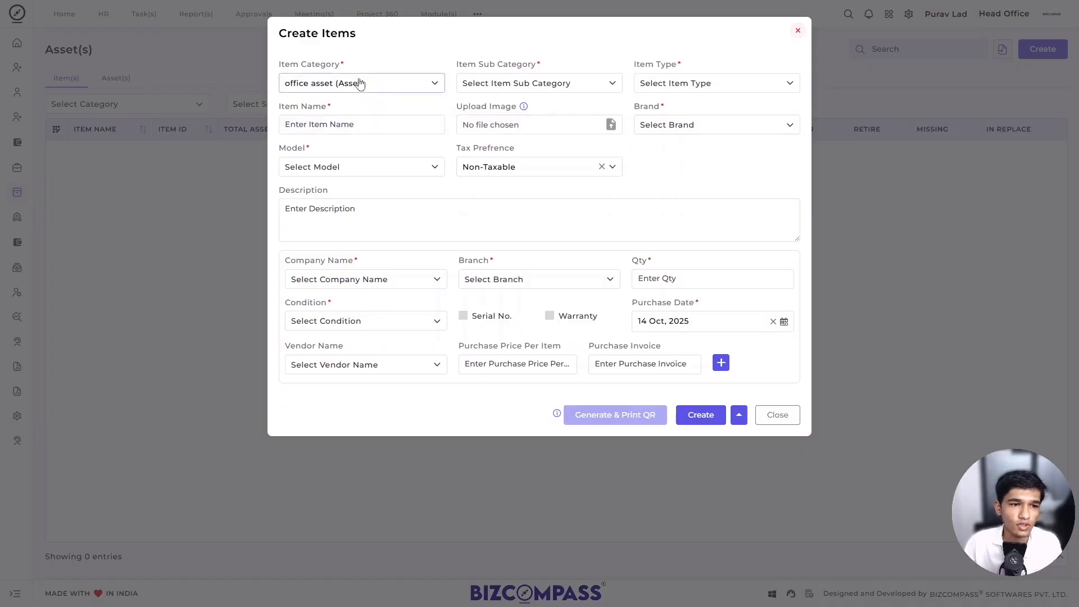
left_click(476, 84)
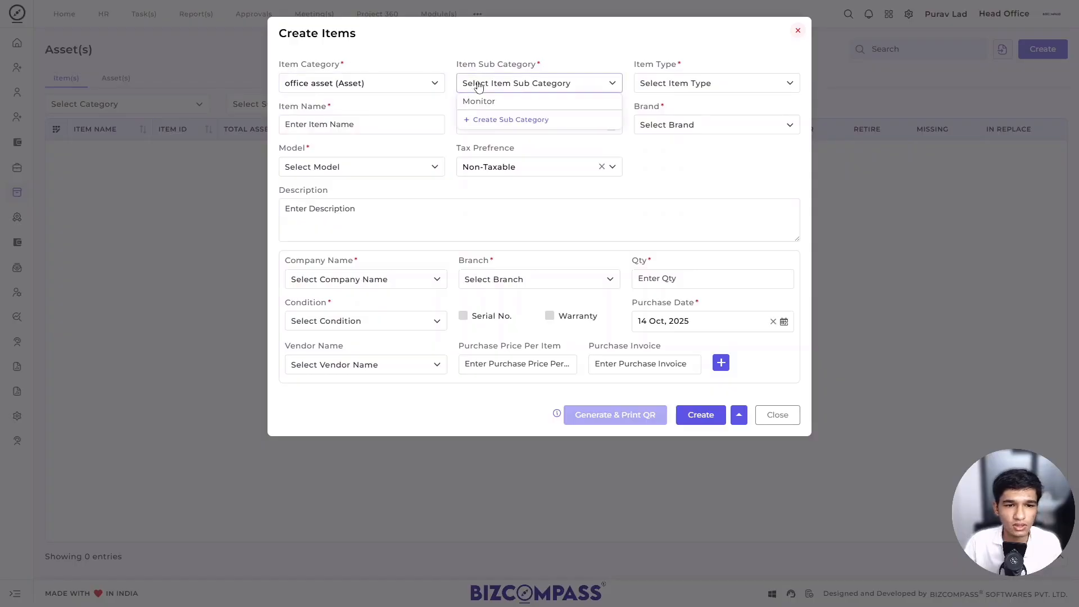
left_click(502, 102)
left_click(506, 90)
left_click(374, 89)
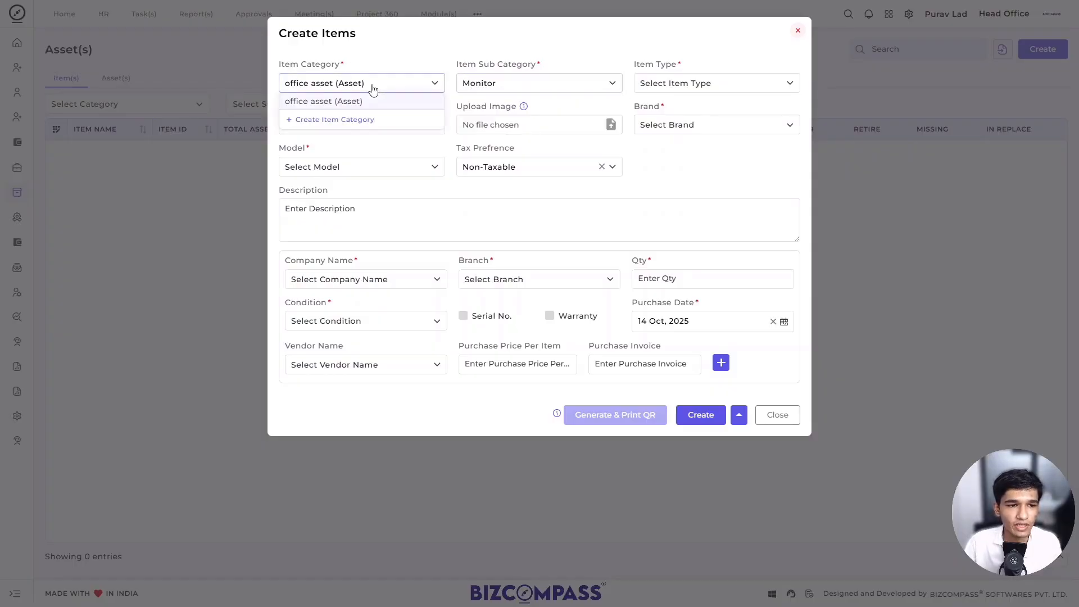
- Set the item type to Returnable only
left_click(686, 77)
left_click(683, 85)
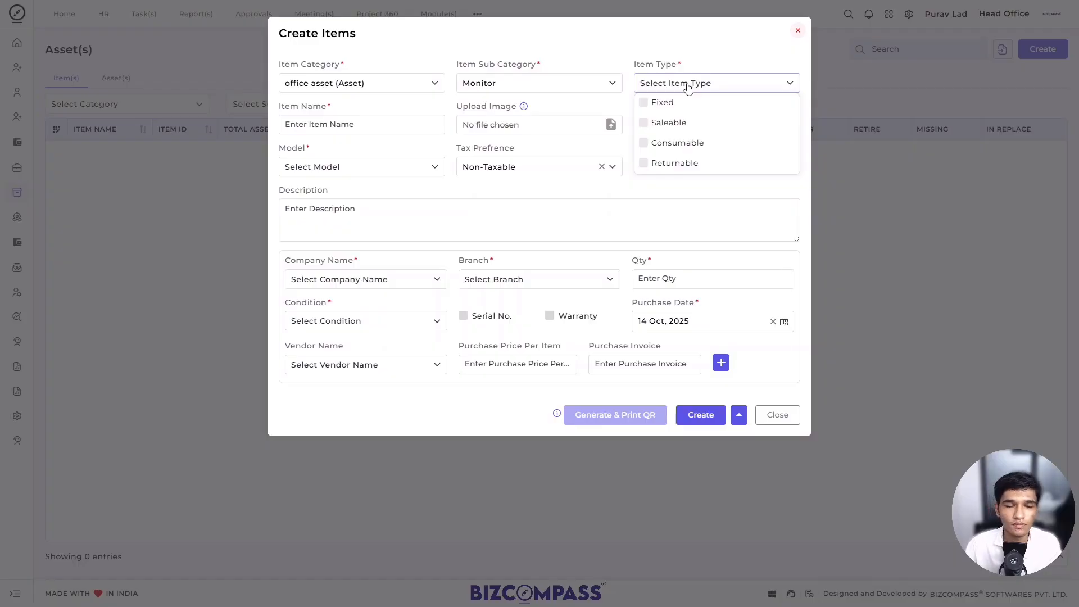
left_click(690, 168)
left_click(670, 198)
- Name the item "Monitor"
left_click(383, 128)
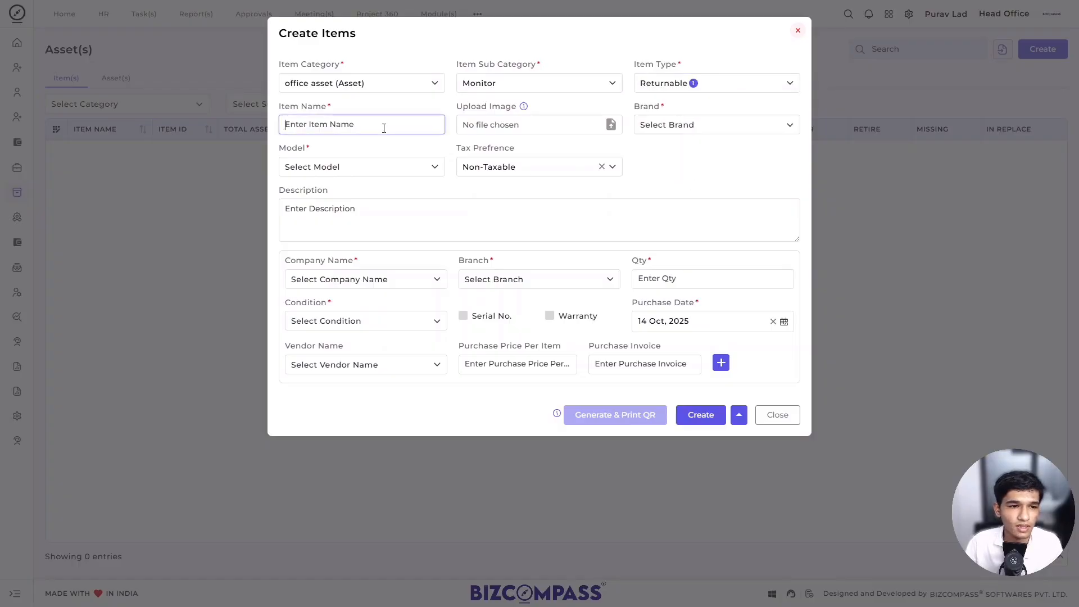
type("Monipo")
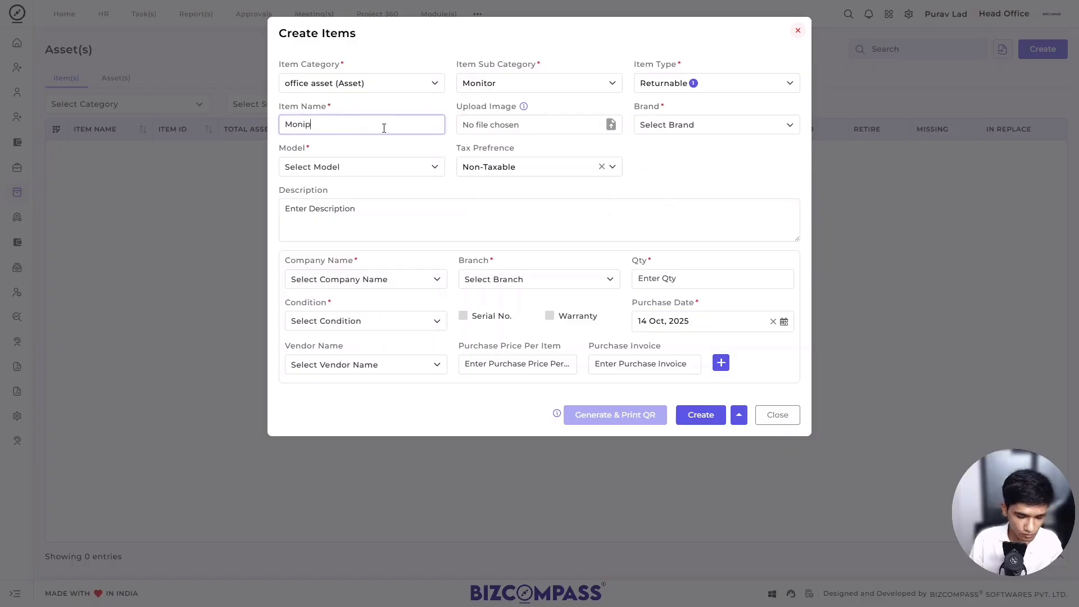
key("BackSpace")
type("onit")
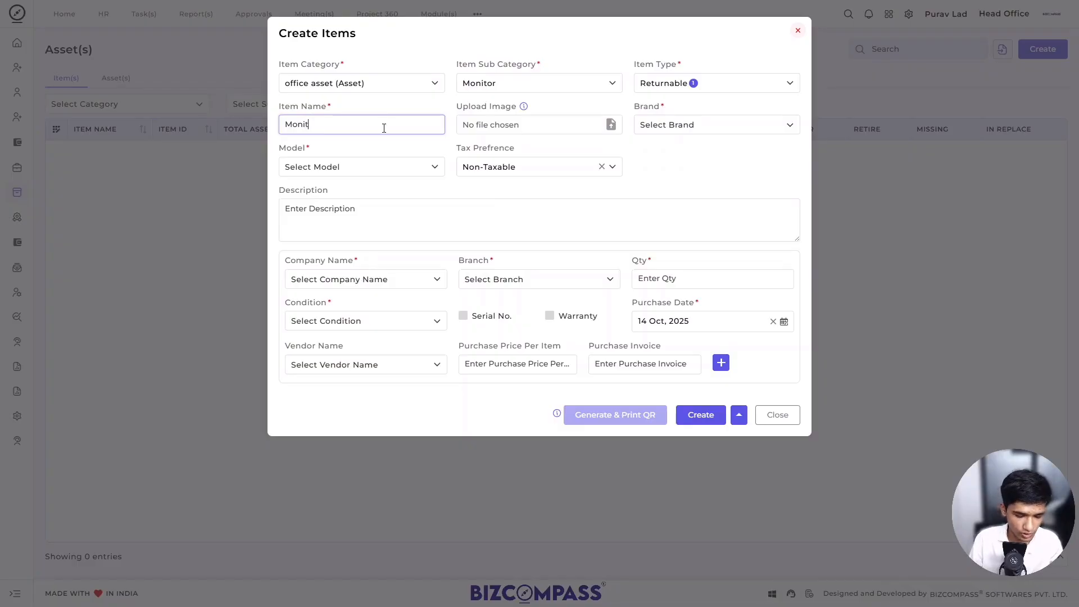
type("or")
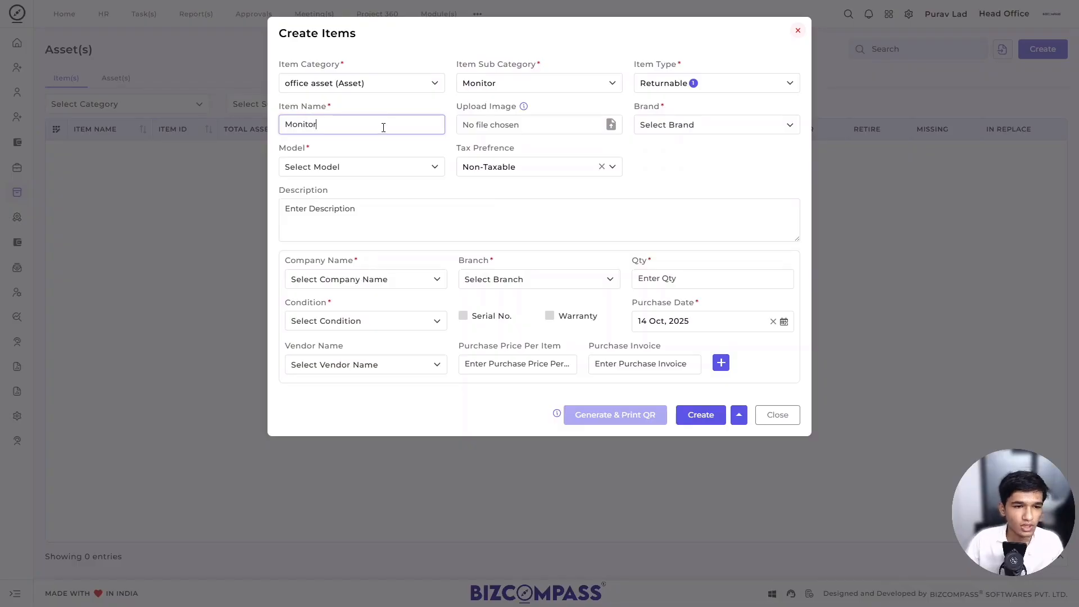
- Upload the monitor JPEG from the Downloads folder as the item's image
left_click(509, 126)
left_click(191, 96)
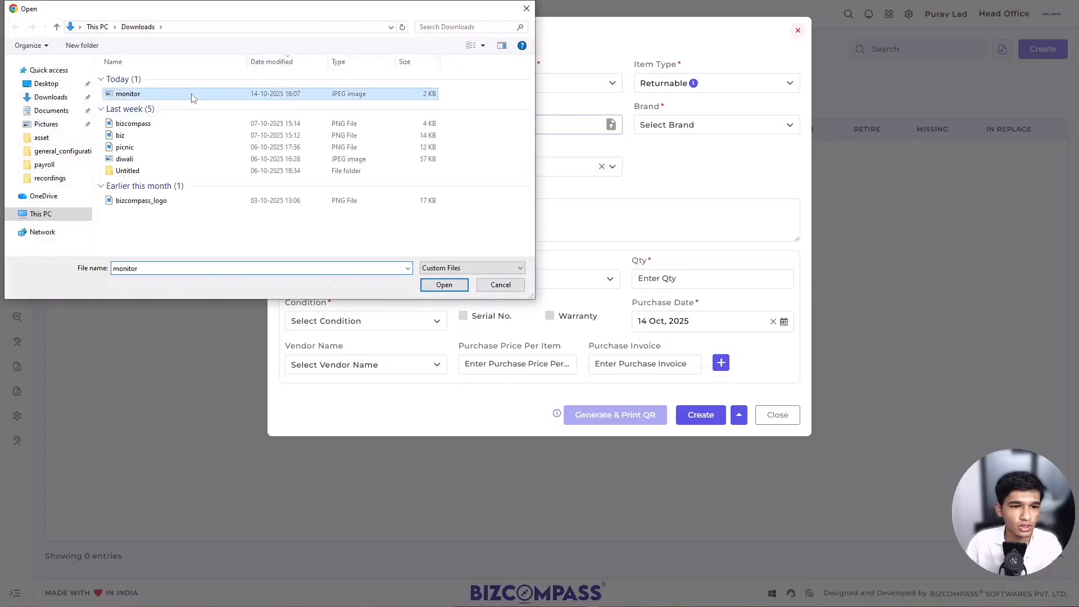
double_click(191, 96)
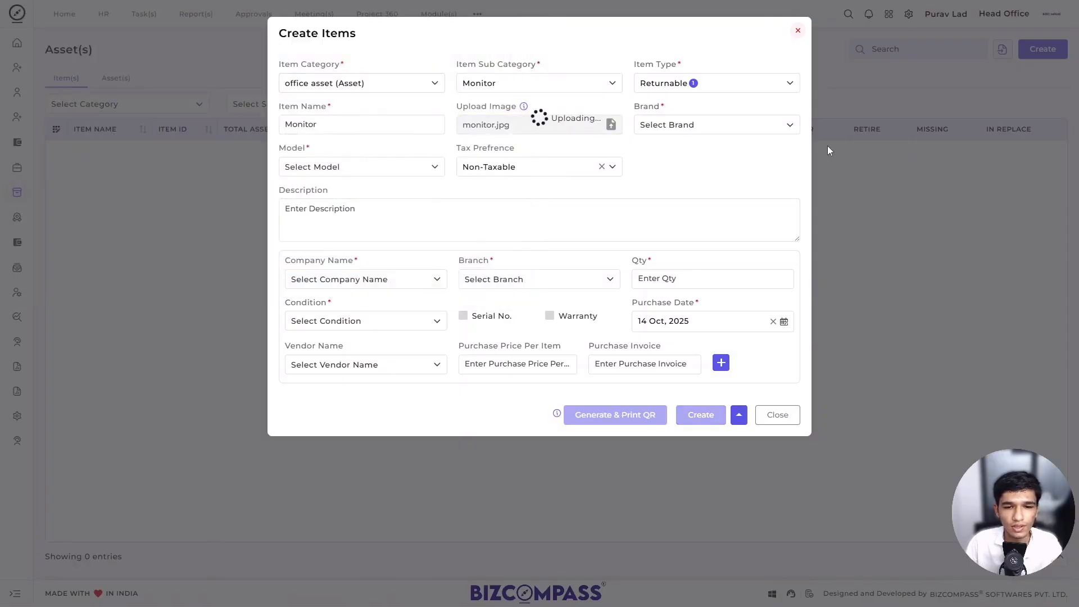
- Set the item's brand to HP and its model to 15 inch monitor
left_click(716, 127)
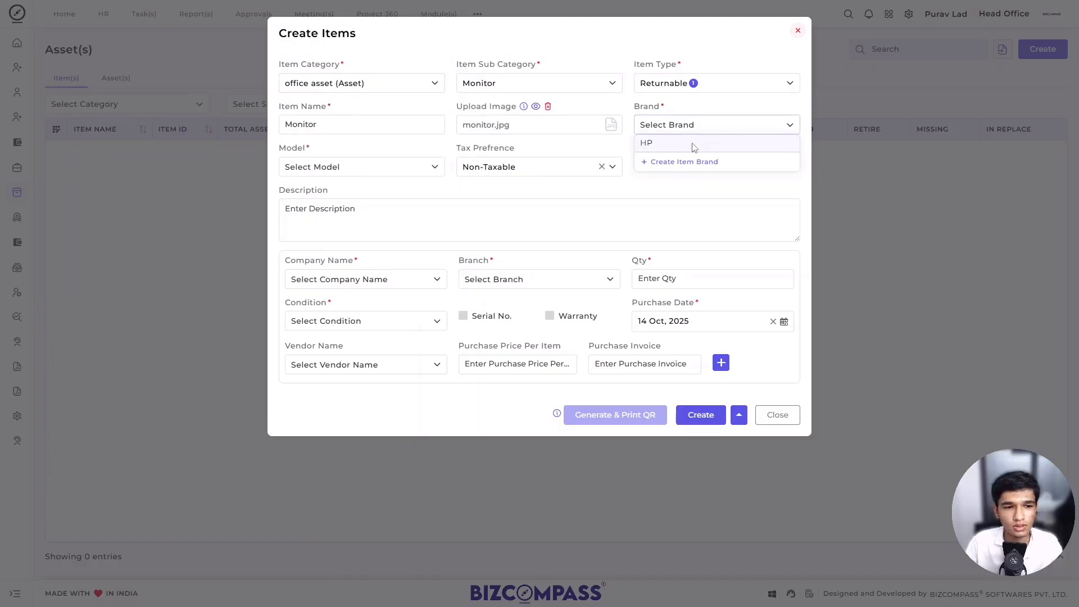
left_click(694, 145)
left_click(419, 168)
left_click(394, 186)
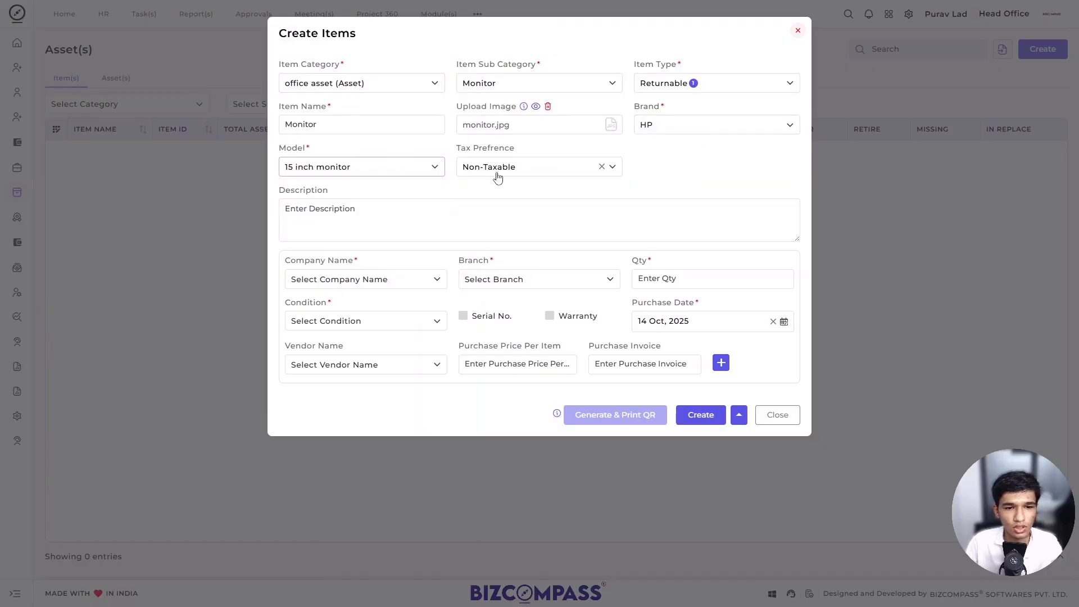
- Try the Non-Gst Supply and Out Of Scope options as the item's tax preference
left_click(496, 173)
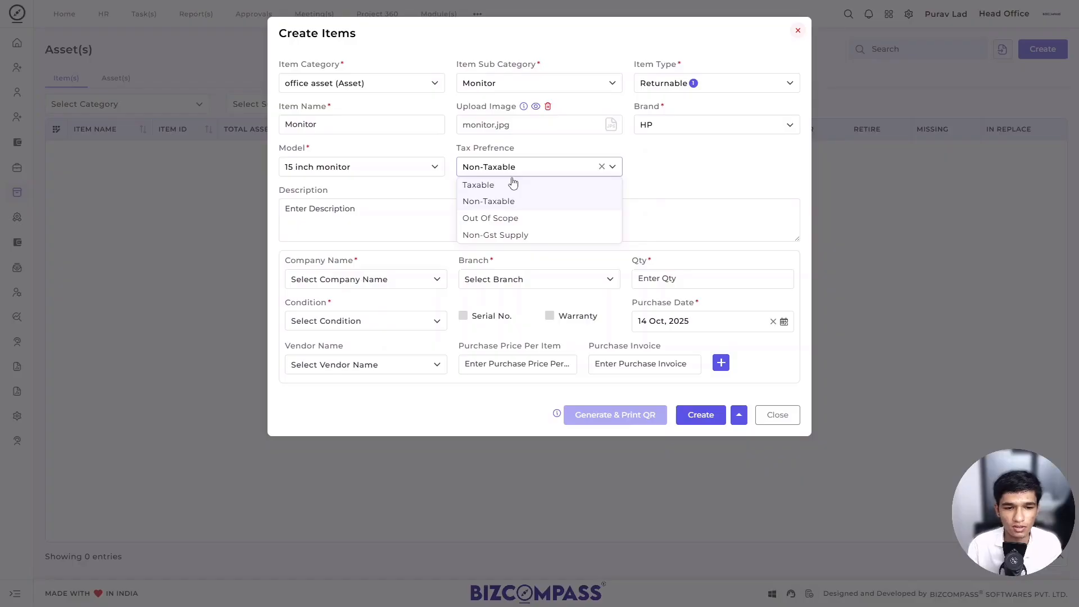
left_click(524, 236)
left_click(528, 169)
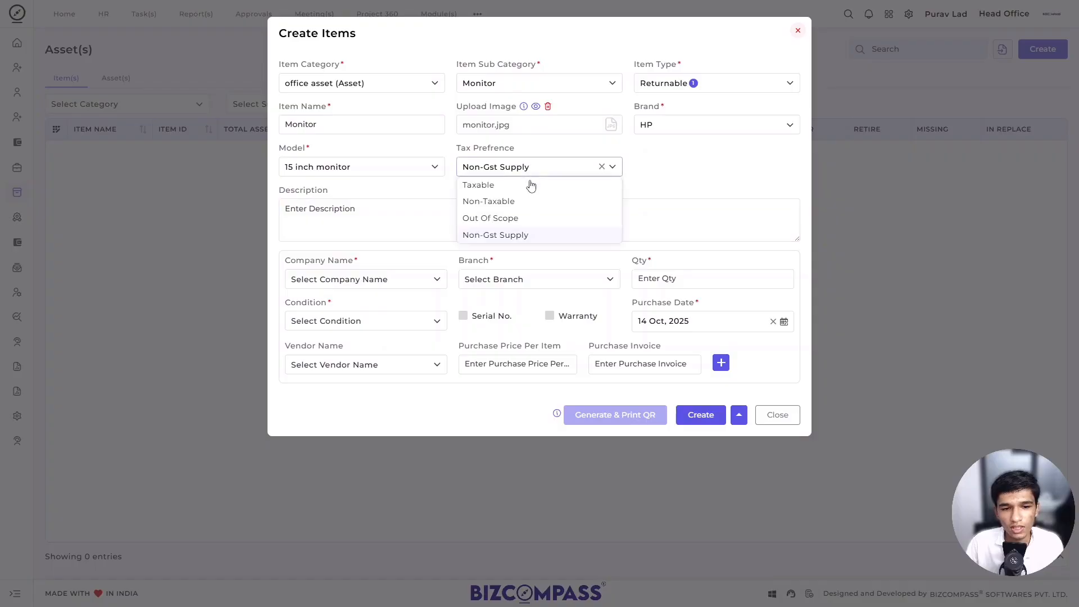
left_click(527, 219)
- Set the tax preference to Taxable and assign the Primary Tax group
left_click(523, 168)
left_click(518, 186)
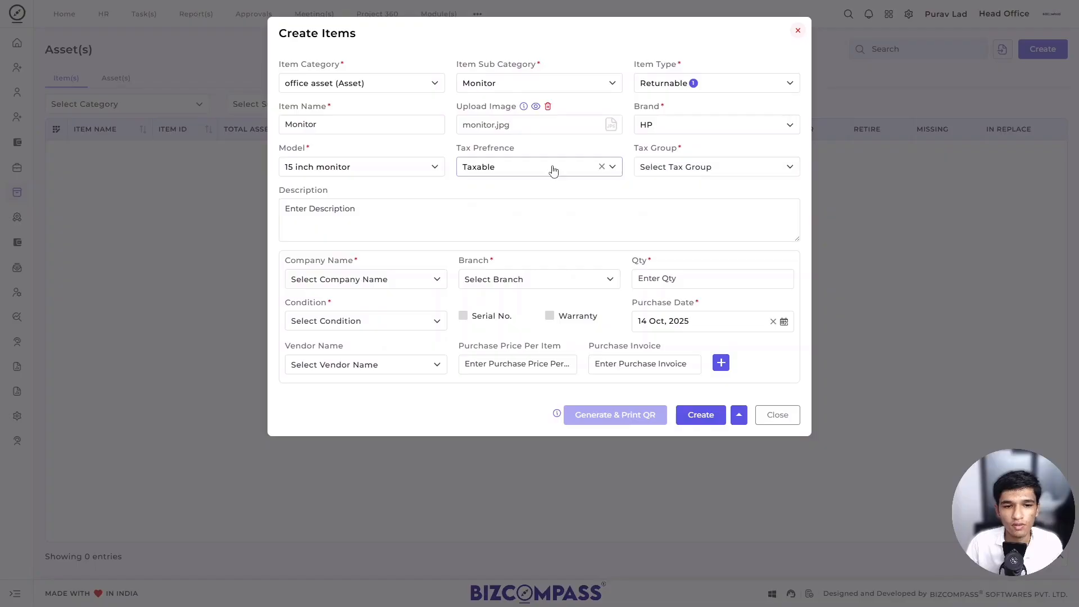
left_click(669, 167)
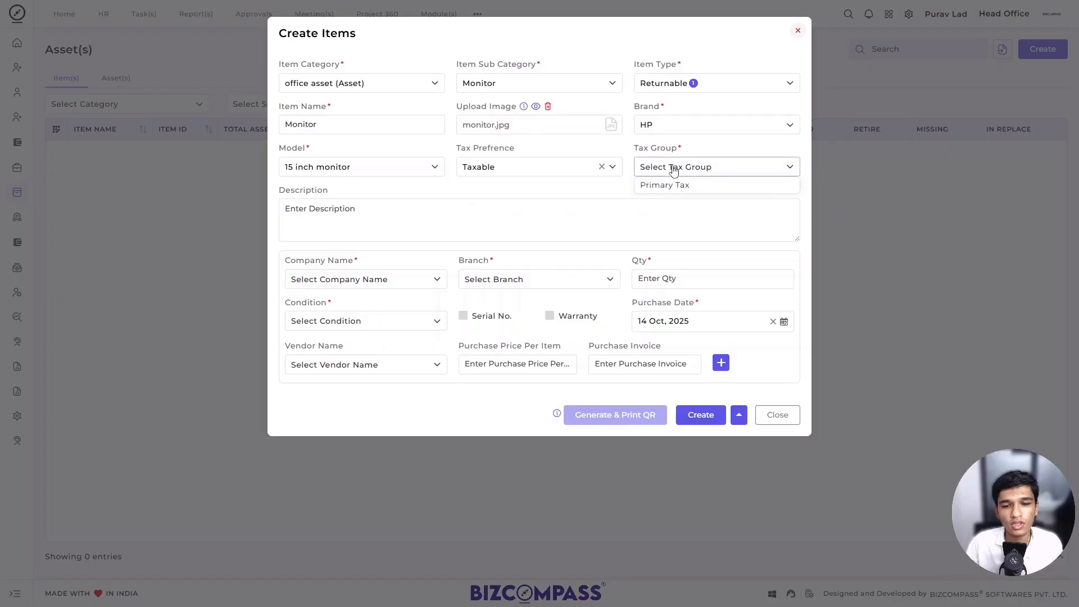
left_click(697, 187)
left_click(678, 173)
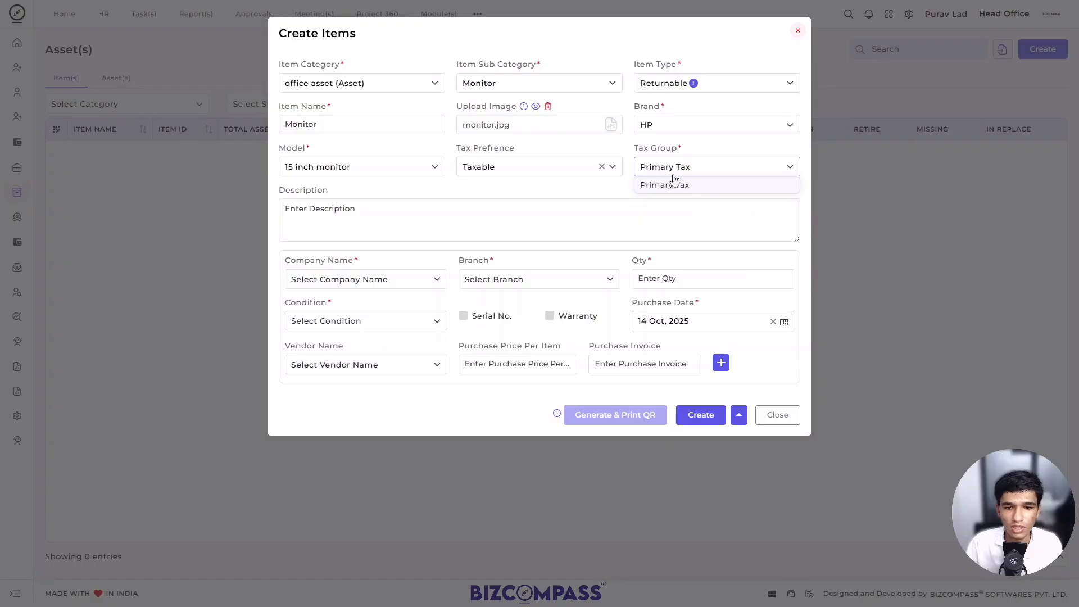
left_click(529, 185)
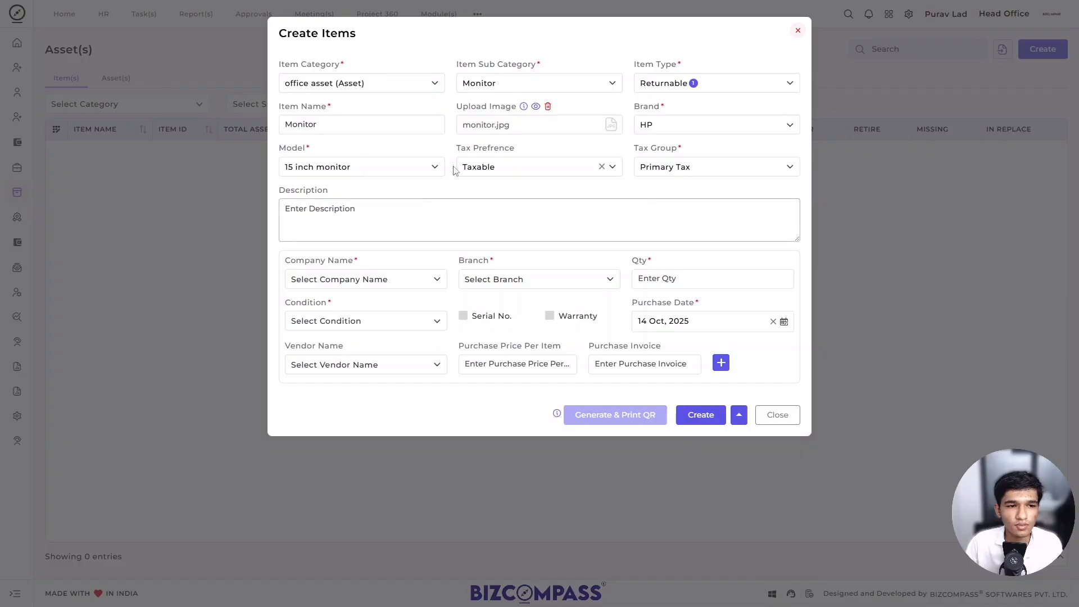
- Enter "Monitor Description" as the item's description
left_click(368, 227)
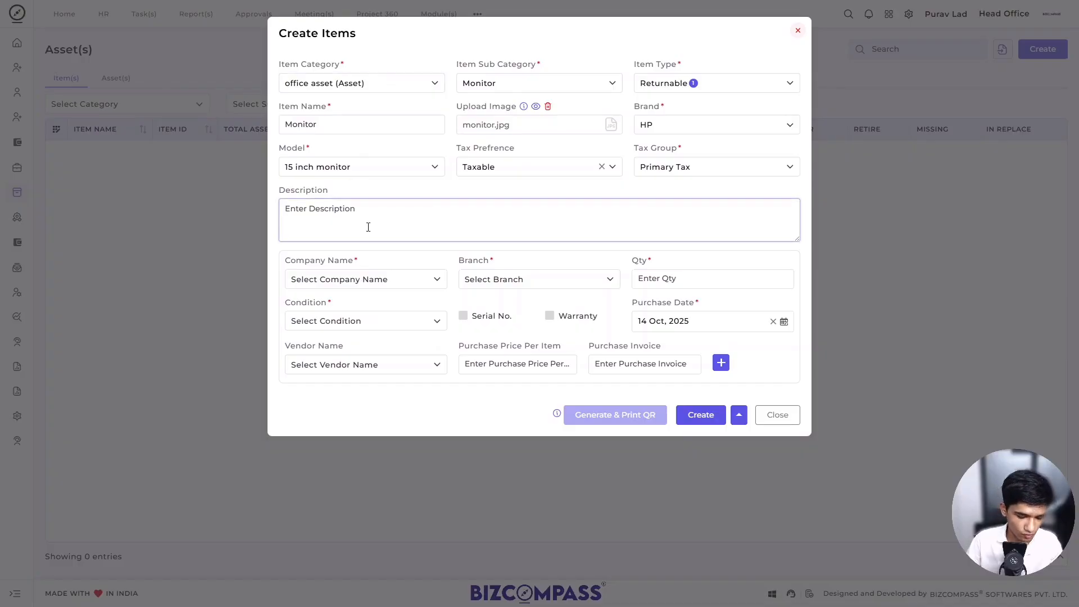
type("Moniot")
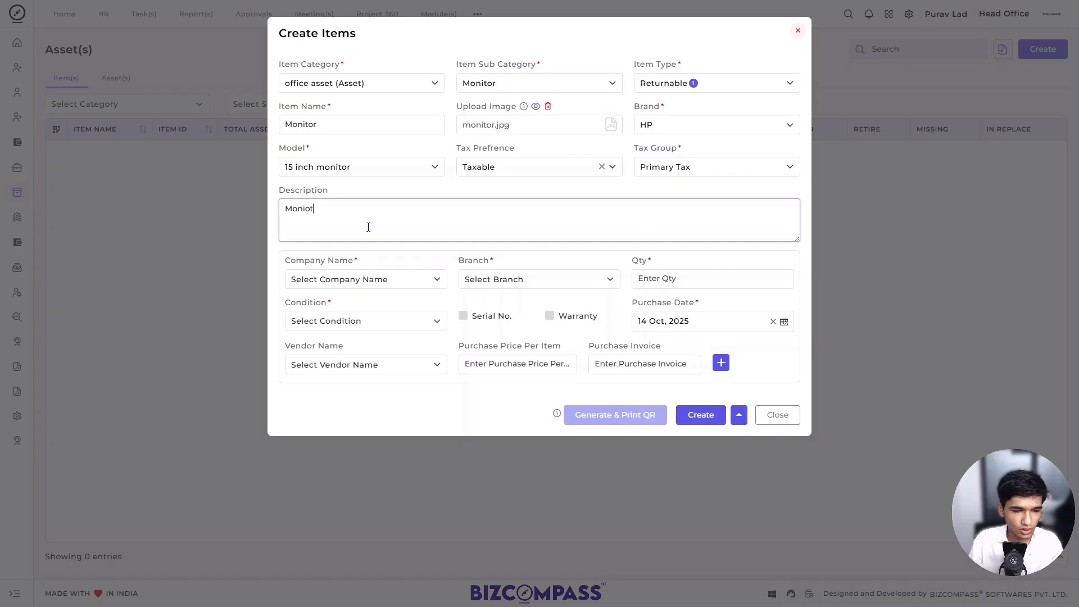
key("BackSpace")
key("BackSpace")
key("BackSpace")
type("i")
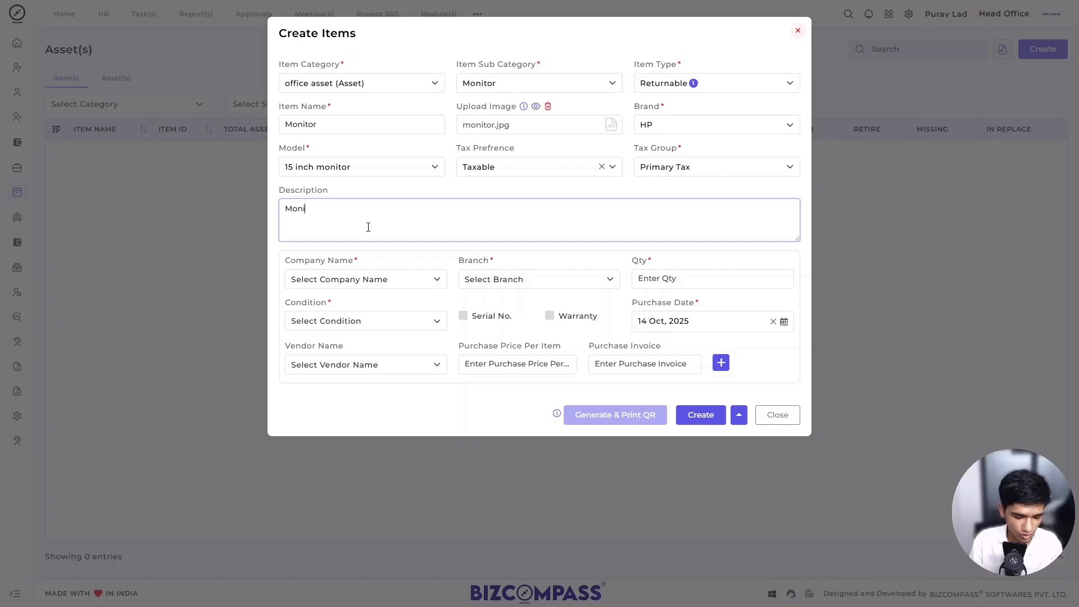
type("tor Desct")
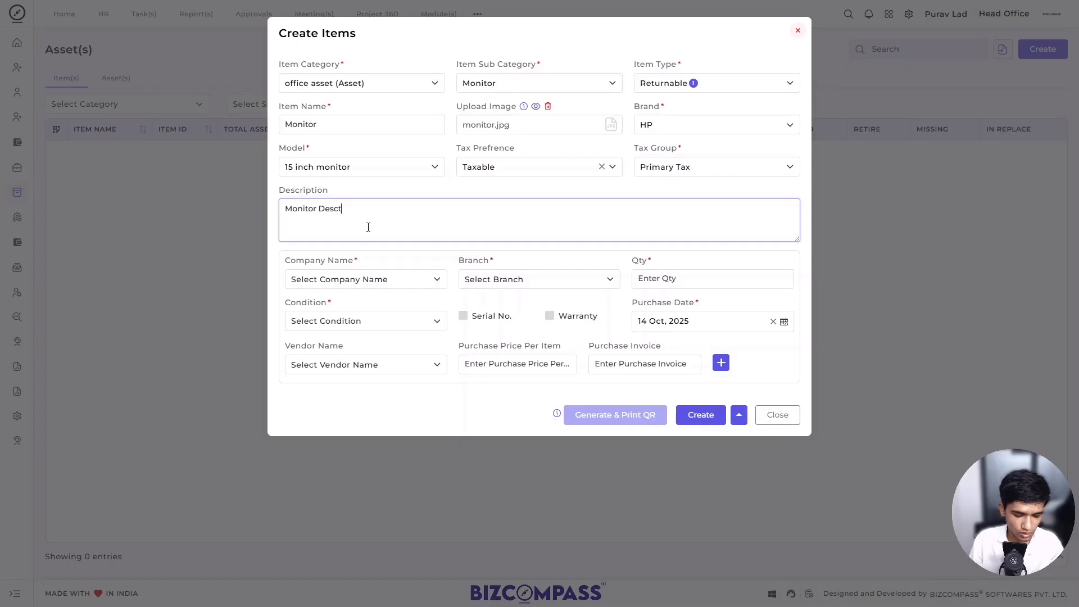
type("iption")
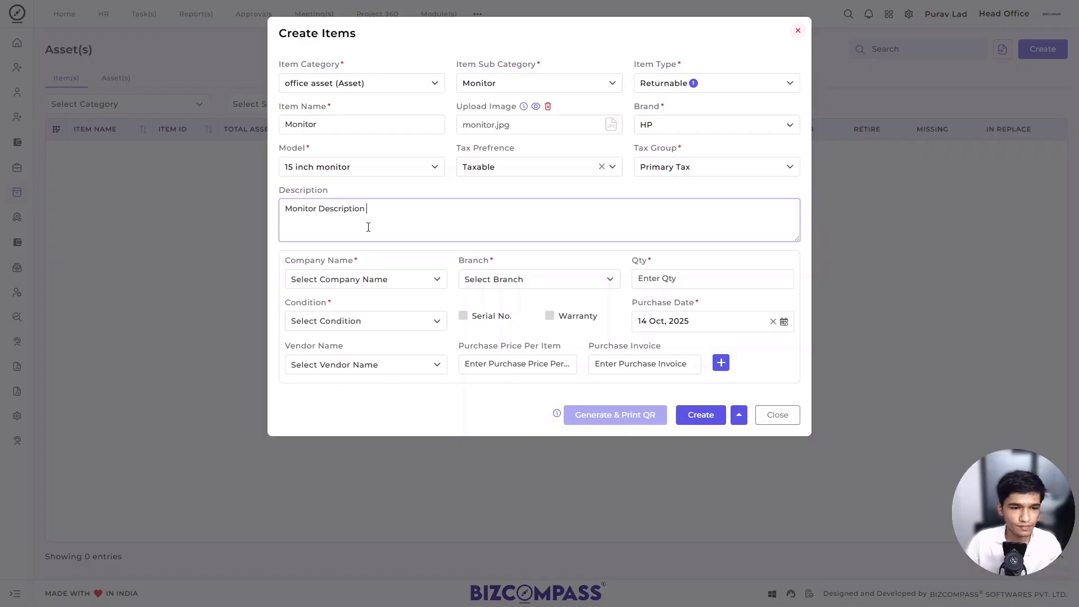
left_click(408, 193)
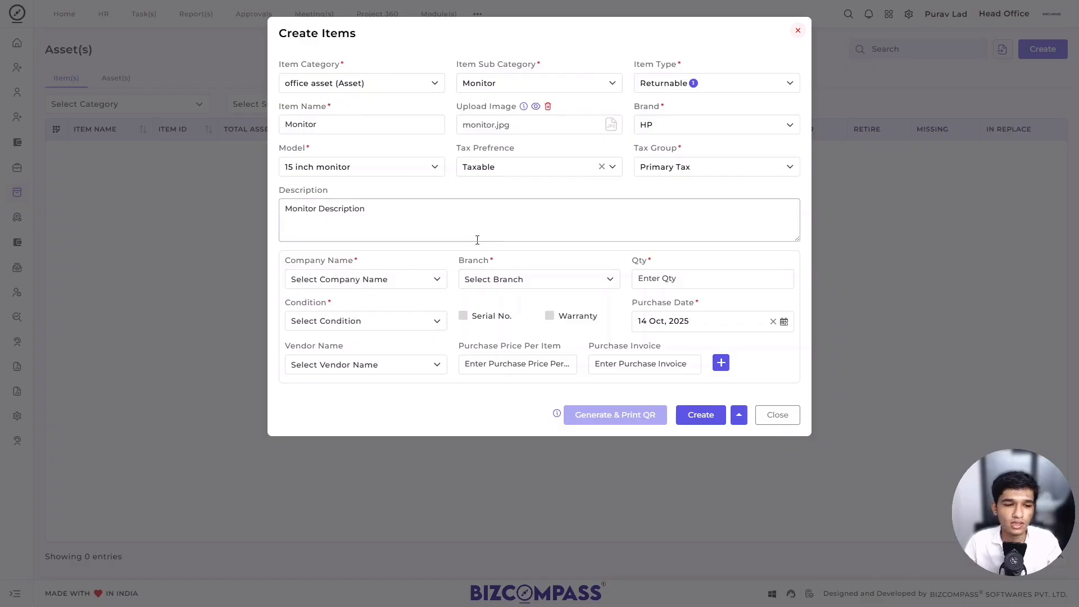
- Assign the stock to company Bizcom, branch Head Office, with a quantity of 3
left_click(392, 280)
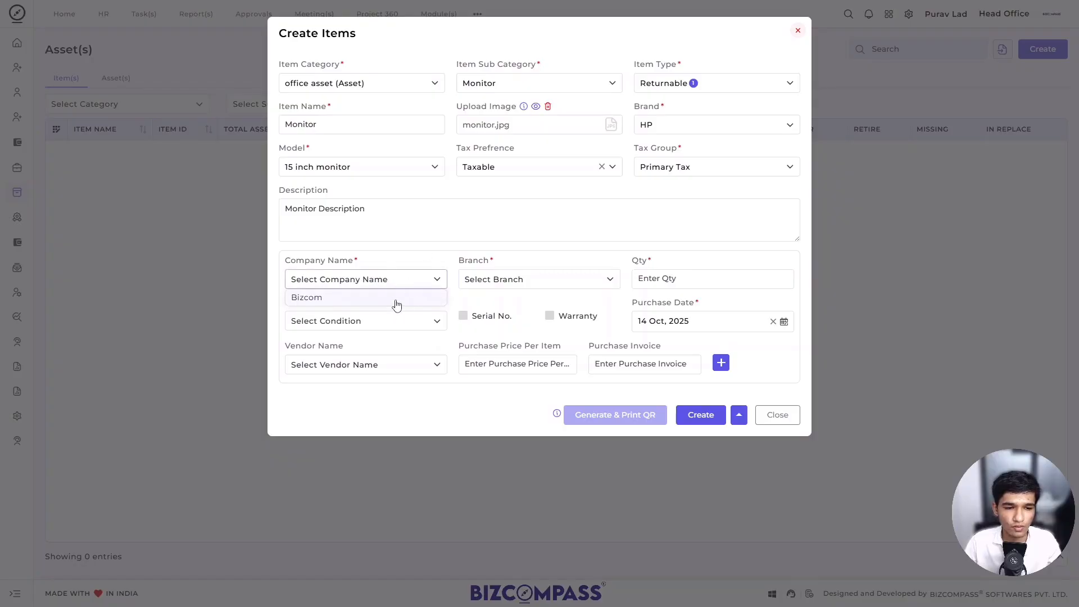
left_click(397, 304)
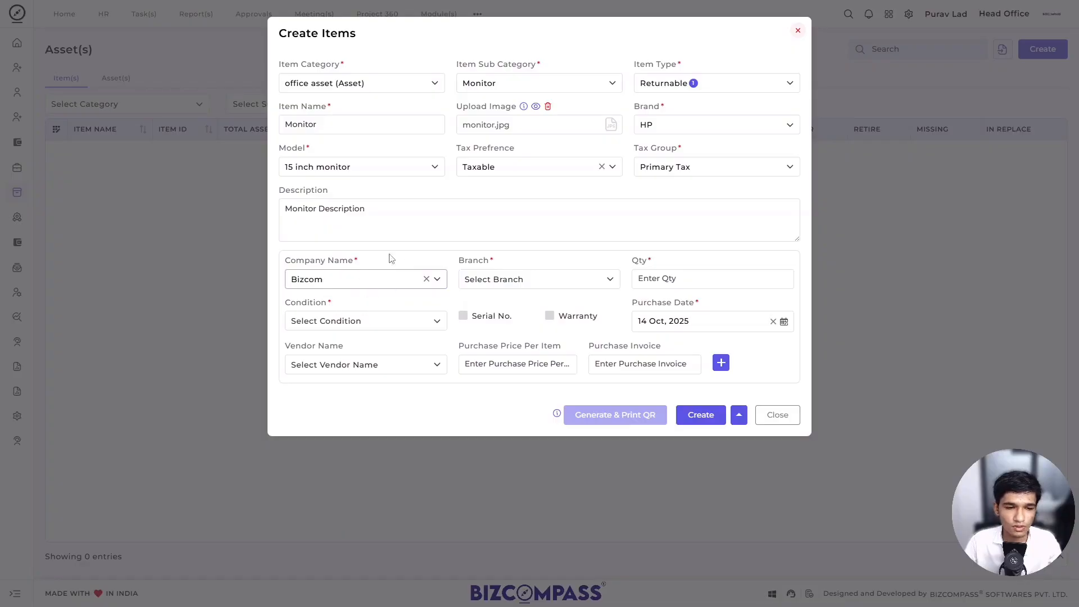
left_click(492, 286)
left_click(515, 316)
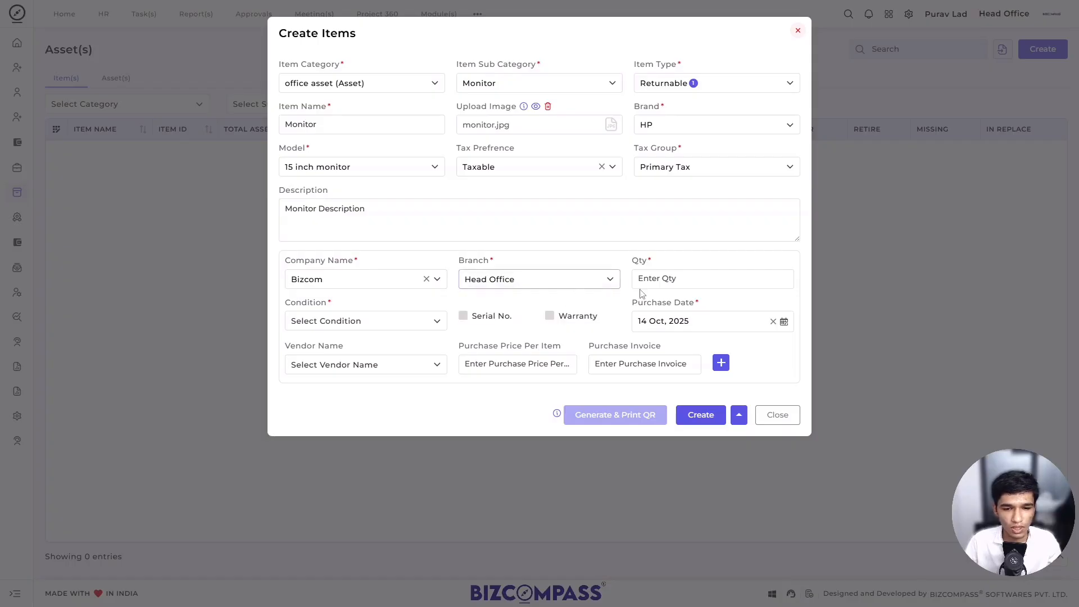
left_click(681, 284)
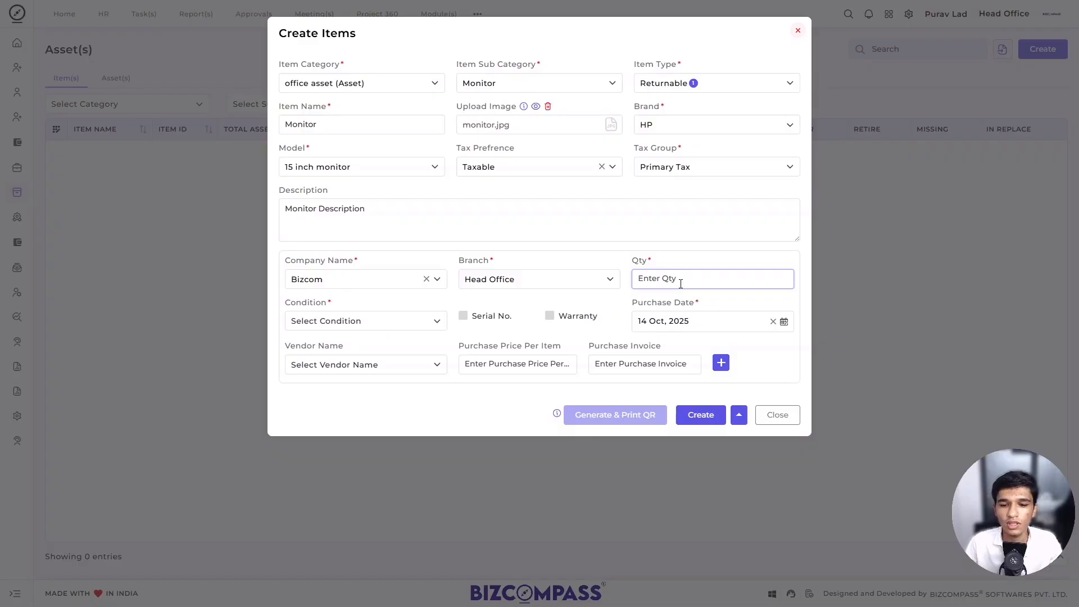
type("3")
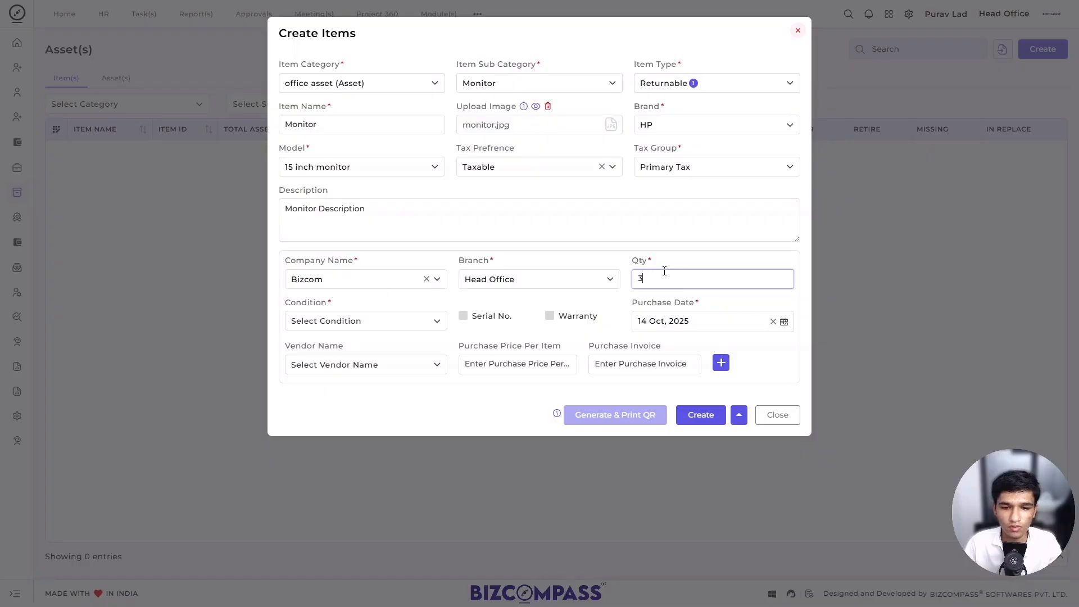
- Set the item's condition to New and enable both the serial number and warranty options
left_click(410, 327)
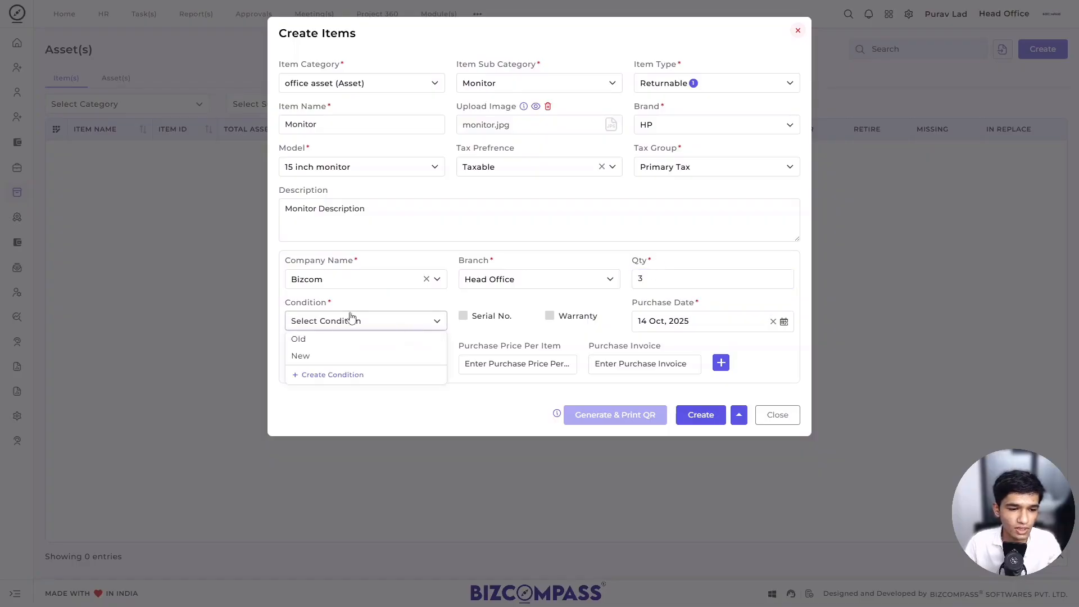
left_click(344, 356)
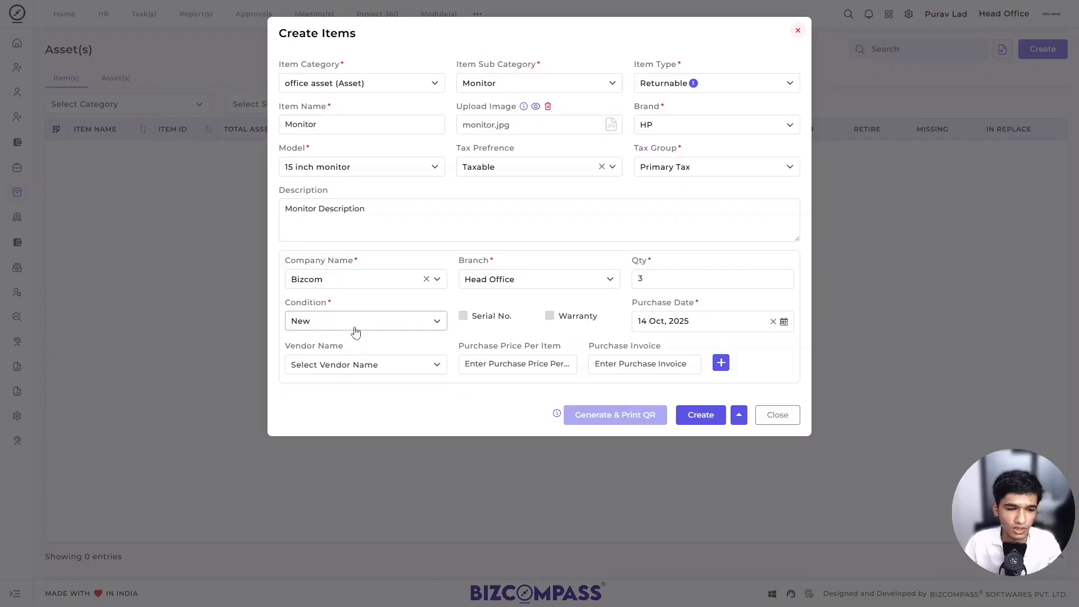
left_click(356, 329)
left_click(406, 322)
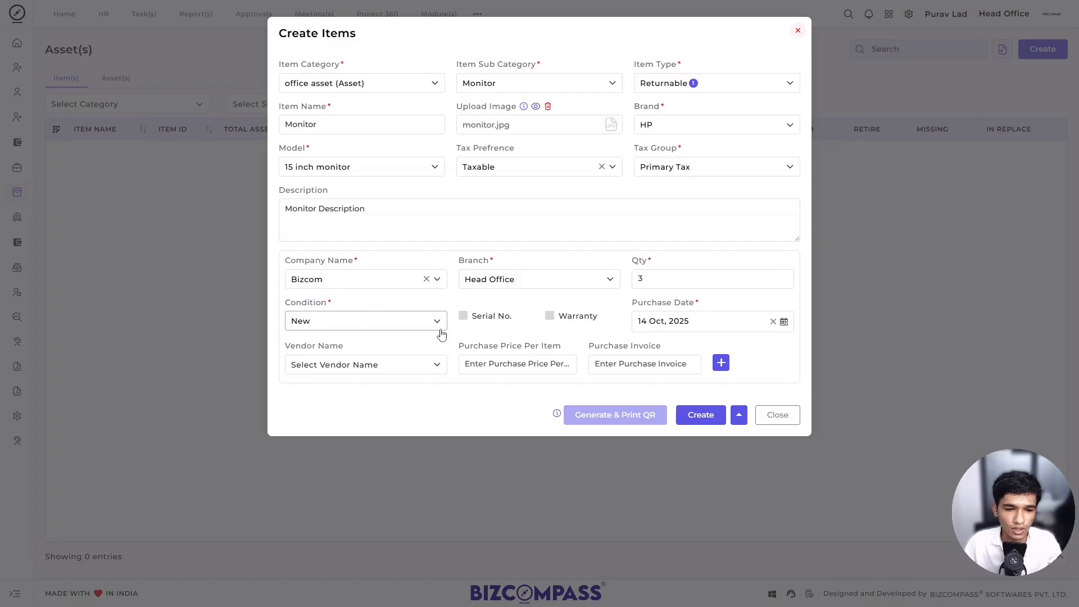
left_click(503, 316)
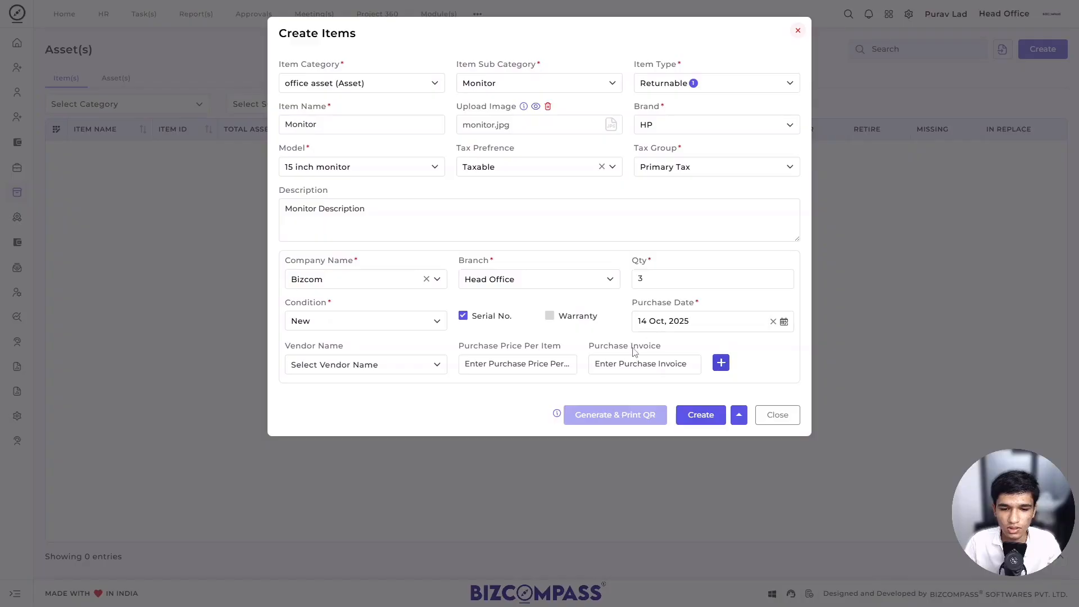
left_click(579, 321)
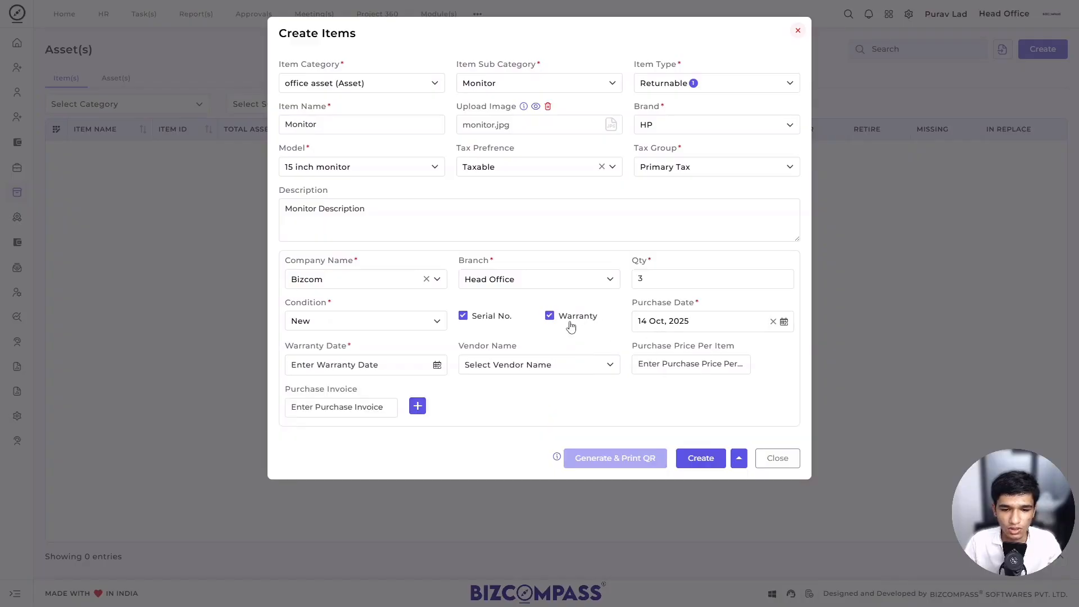
- Set the warranty date to 31 Oct, 2025 and assign the available vendor to the stock entry
left_click(326, 374)
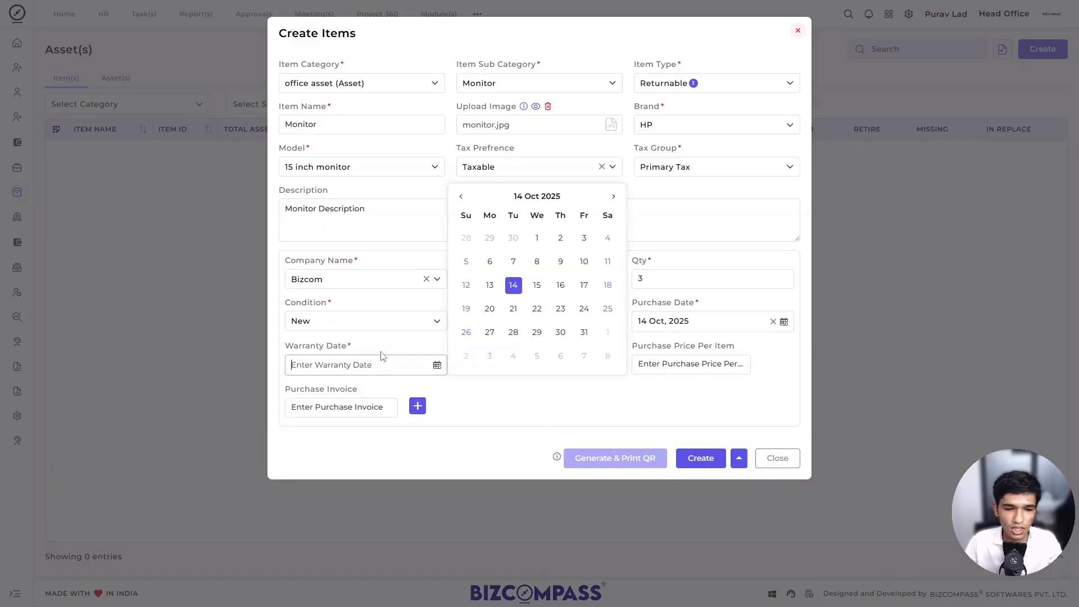
left_click(584, 331)
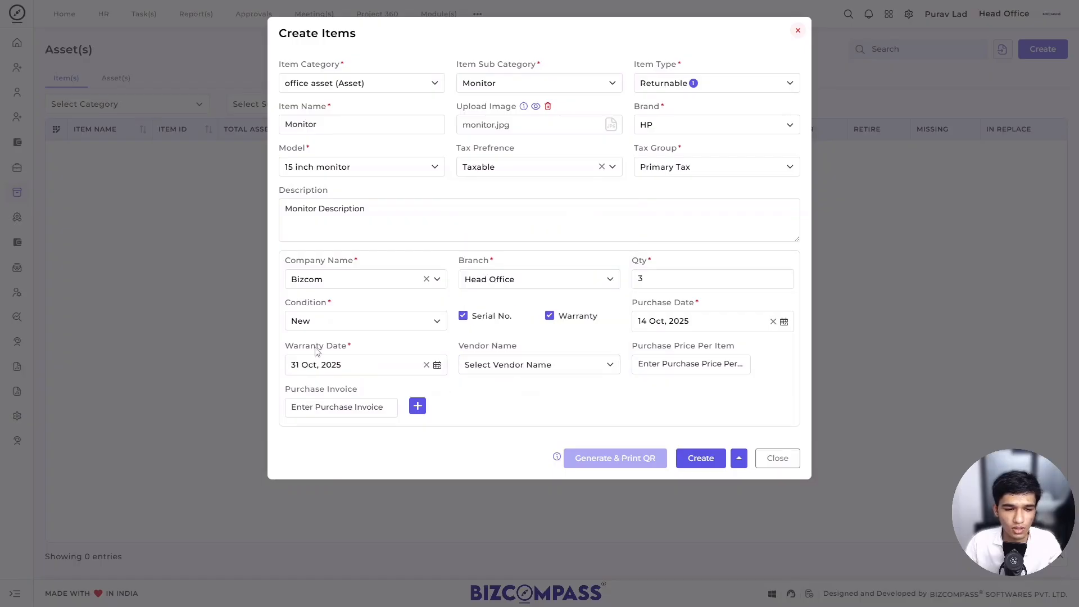
left_click(511, 371)
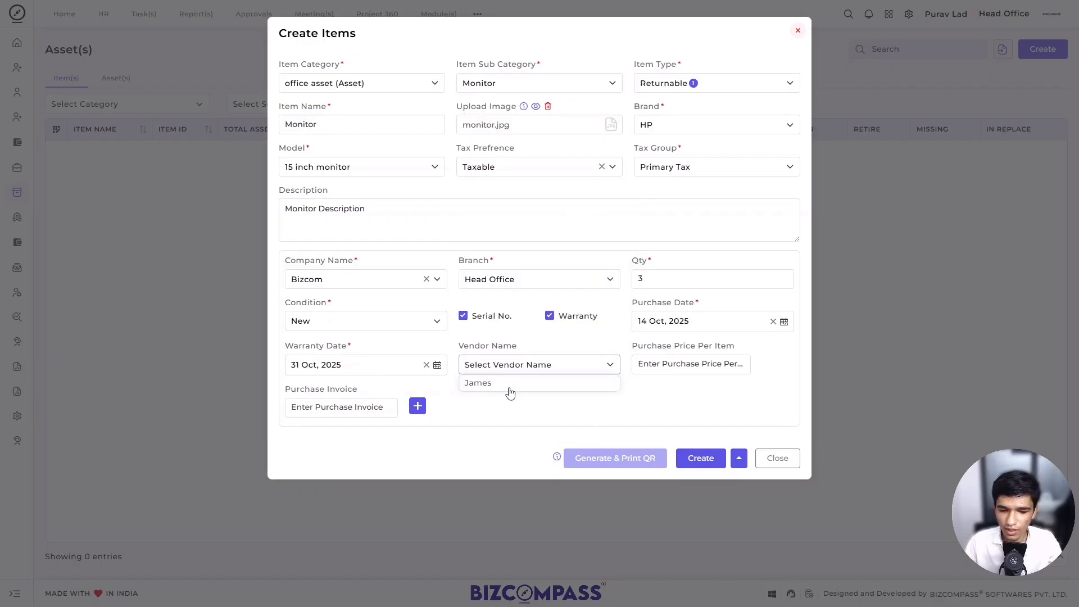
left_click(508, 386)
- Enter a purchase price of 500 per item and purchase invoice "purchaseinvoice1", and add the stock entry to the asset table
left_click(678, 363)
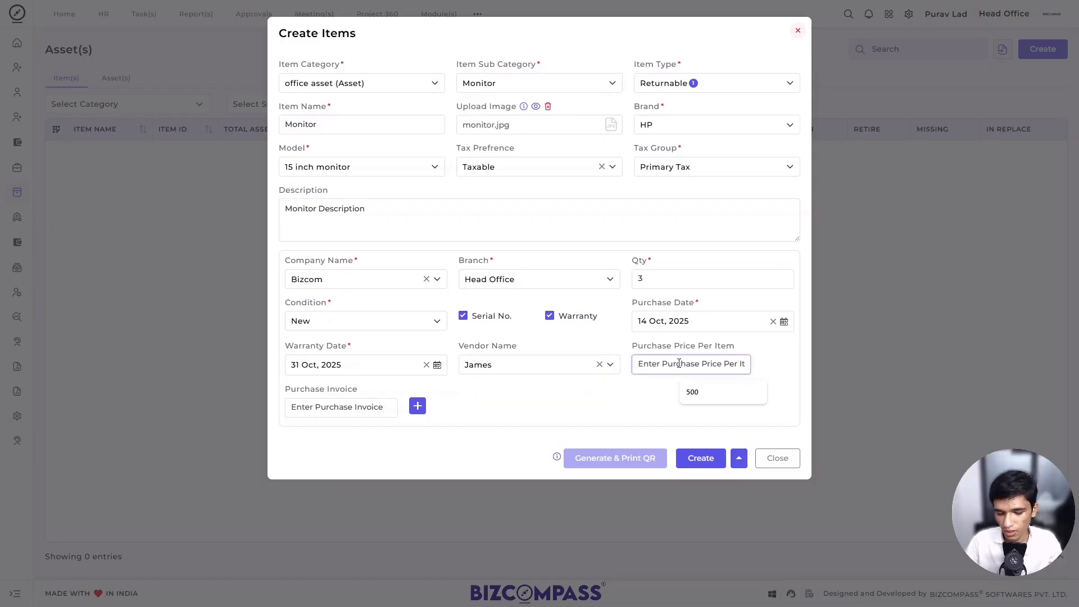
type("500")
left_click(339, 406)
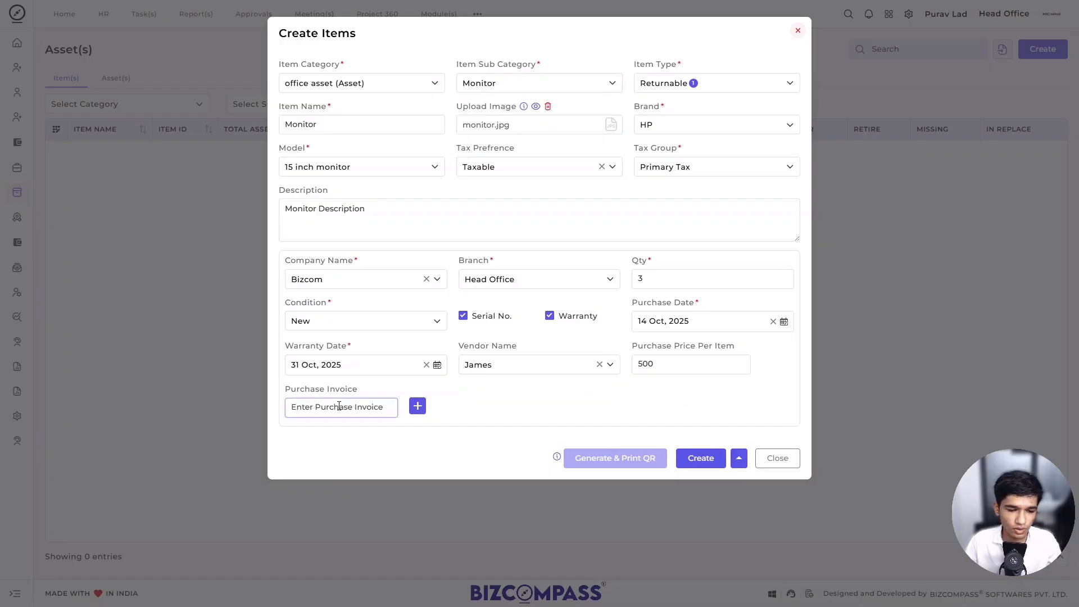
type("purc")
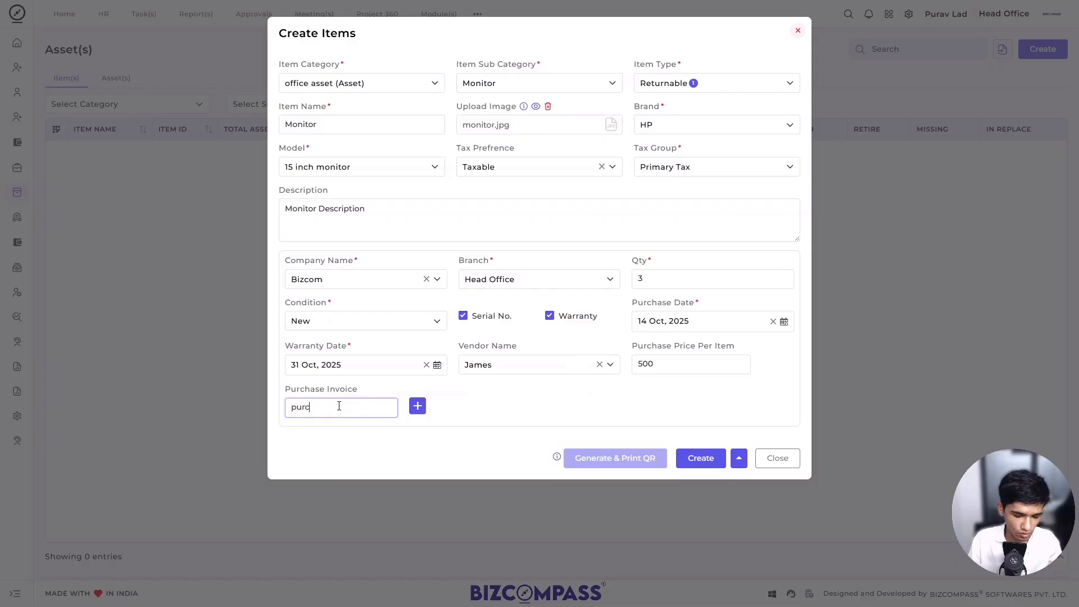
type("haseinvoi")
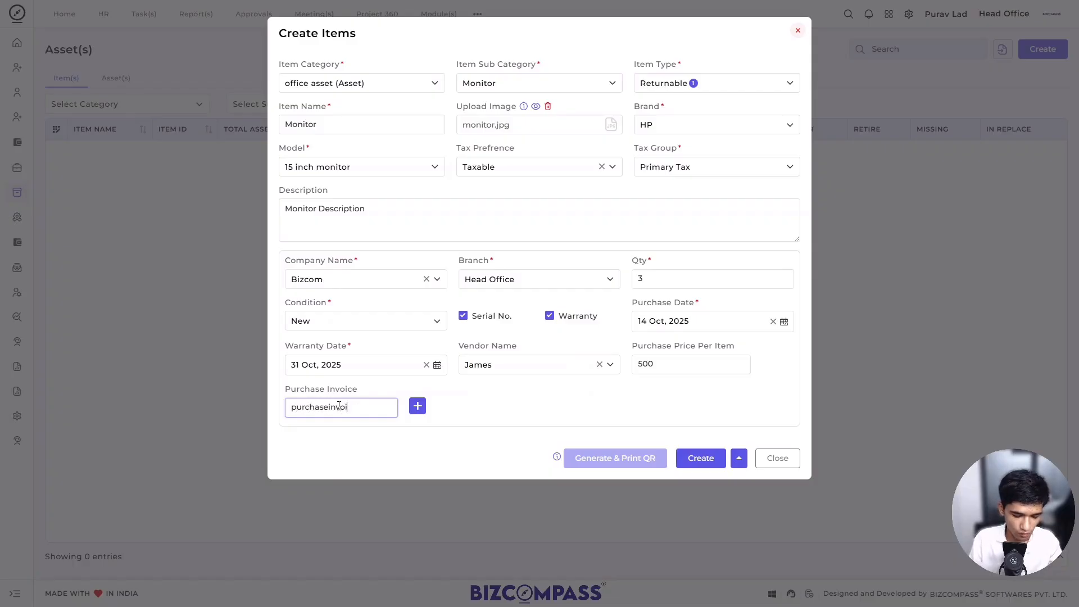
type("ce1")
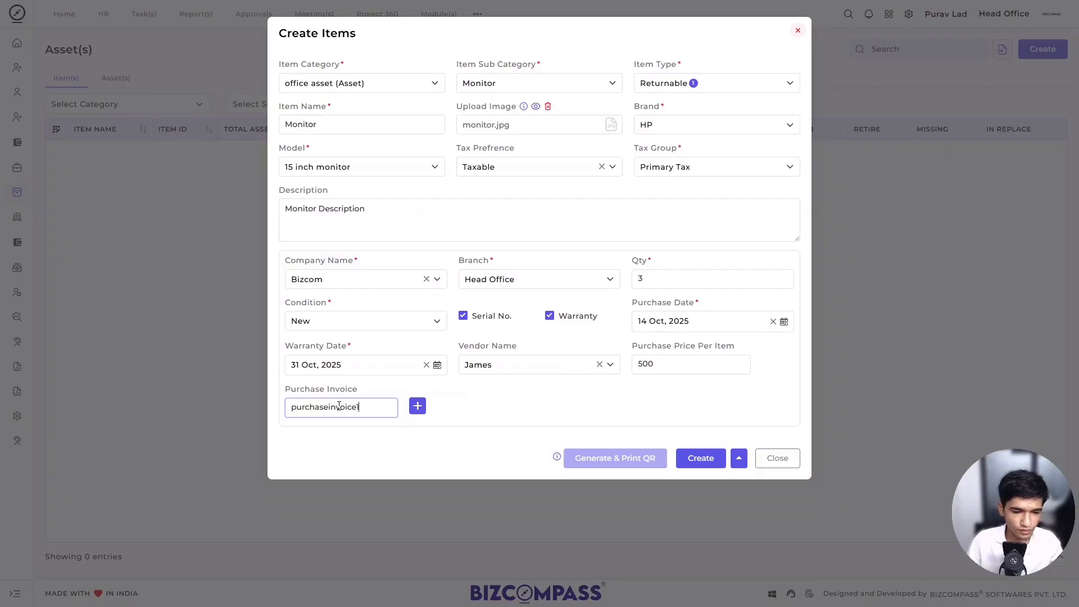
left_click(418, 405)
scroll(427, 393, "down", 2)
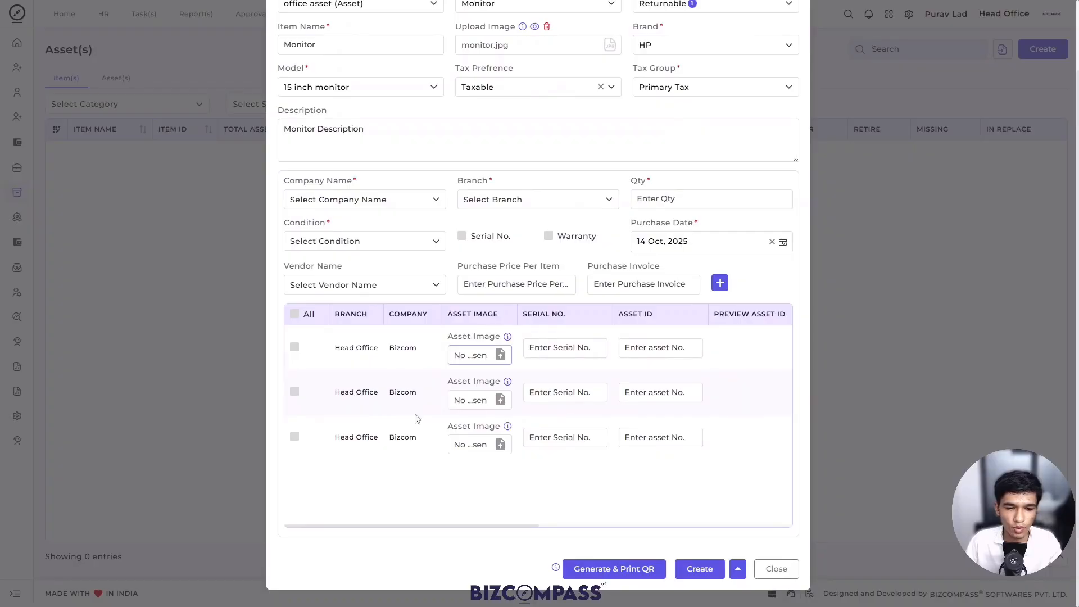
- Enter the serial numbers sr1, sr2 and sr3 for the three asset rows in order
left_click(558, 349)
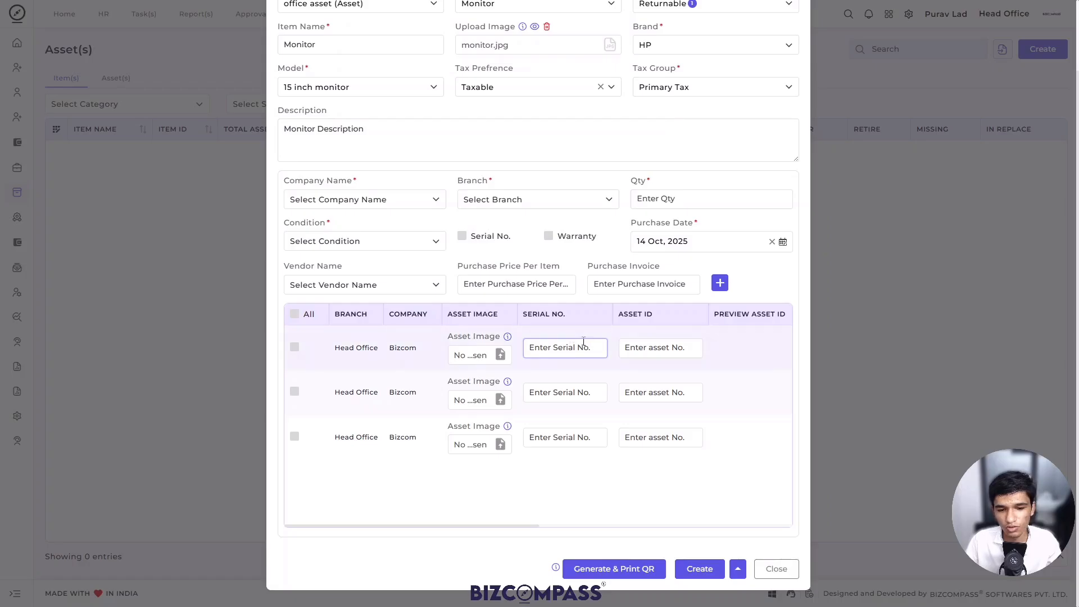
type("sr1")
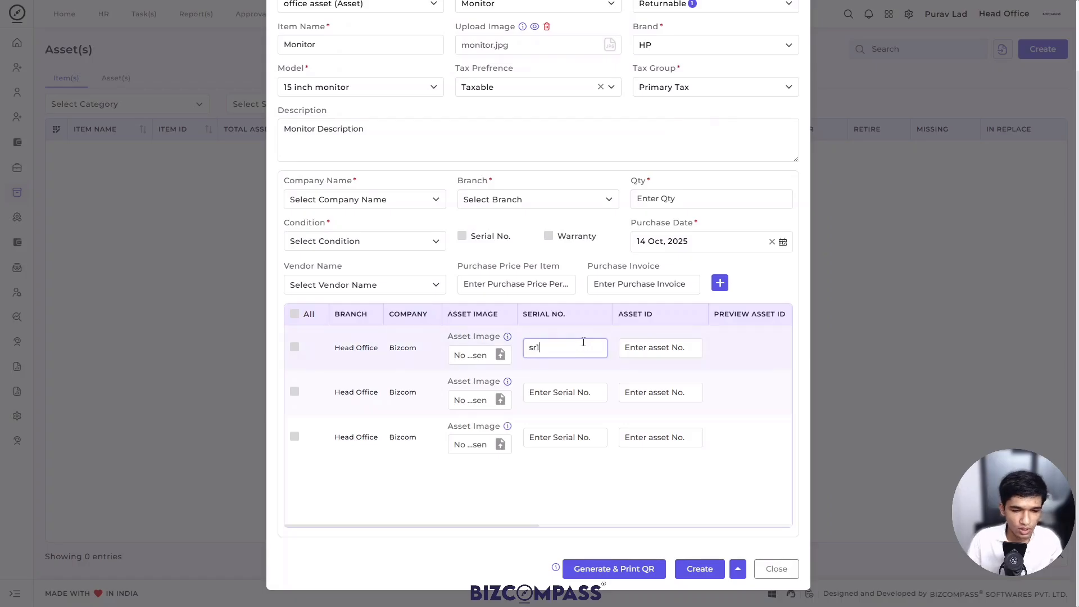
left_click(576, 391)
type("sr")
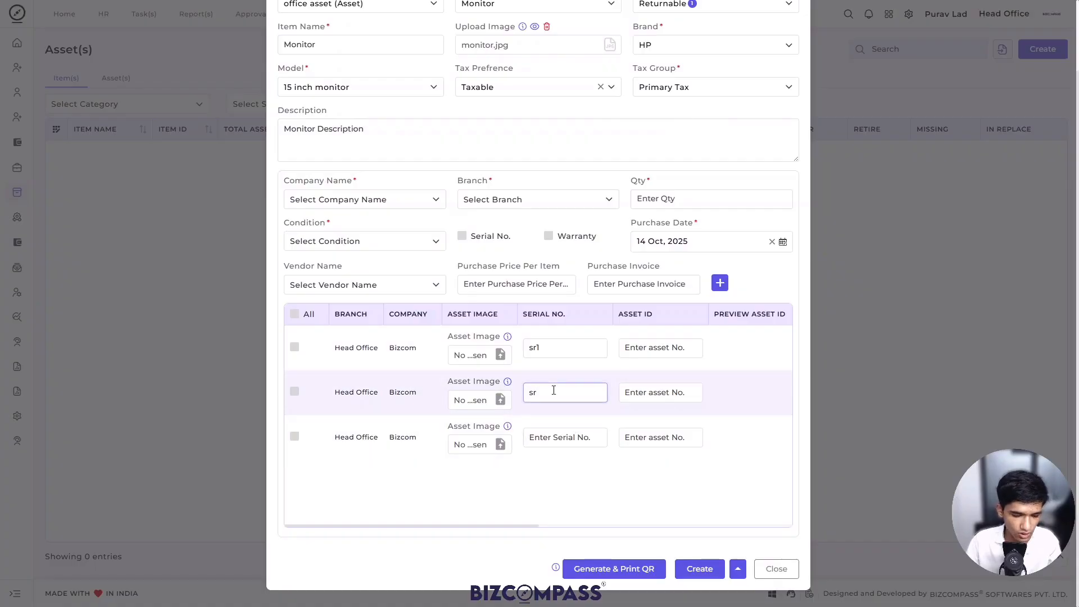
type("12")
left_click(555, 440)
type("sr")
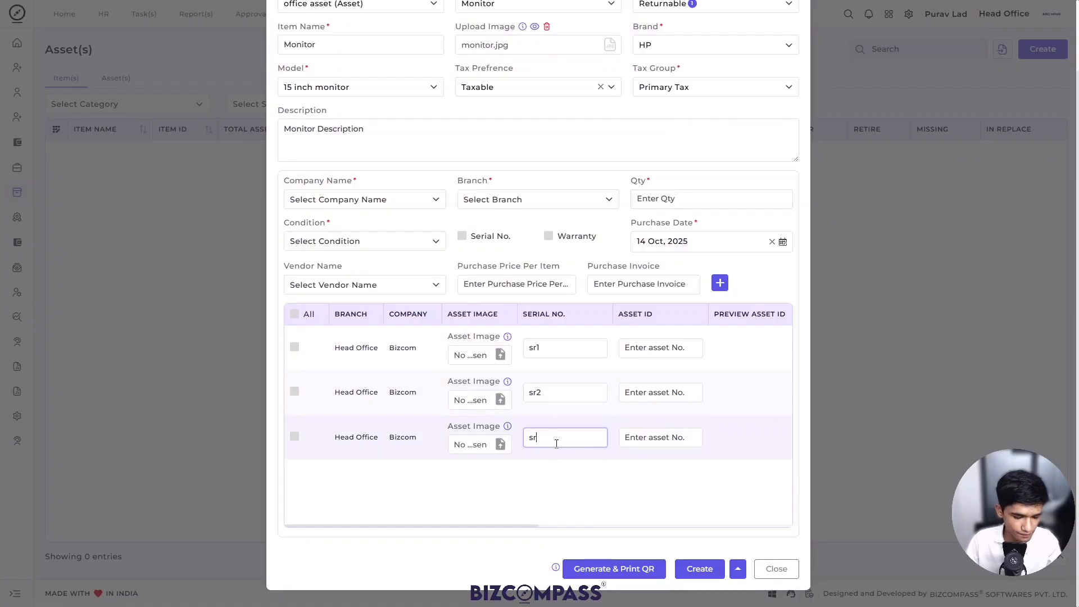
type("3")
- Set the asset ID number of the sr3 monitor to 5
left_click(673, 348)
scroll(673, 347, "right", 3)
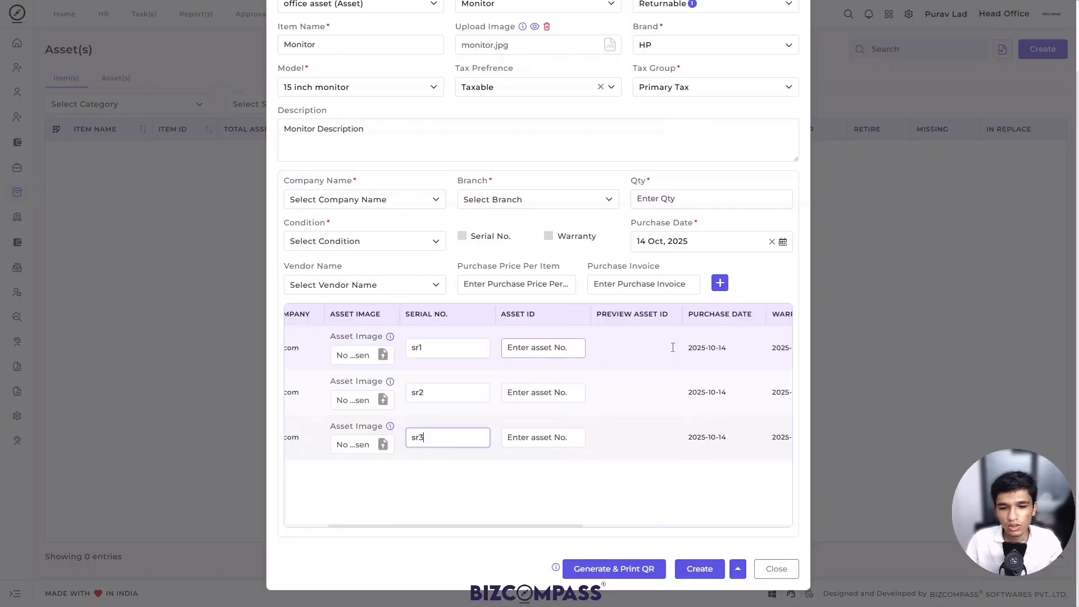
scroll(672, 347, "left", 3)
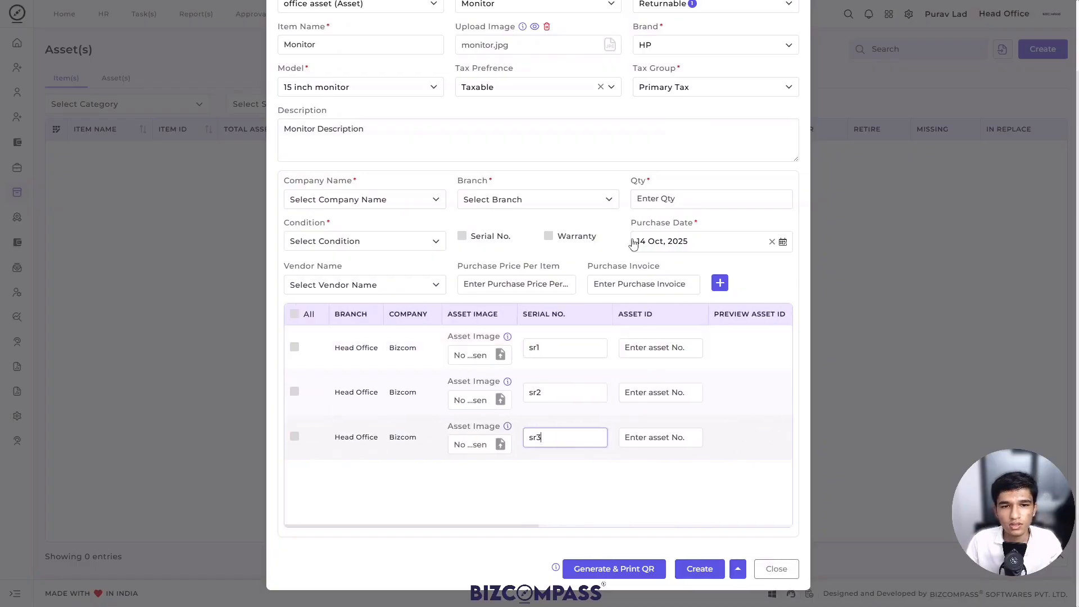
scroll(632, 241, "up", 2)
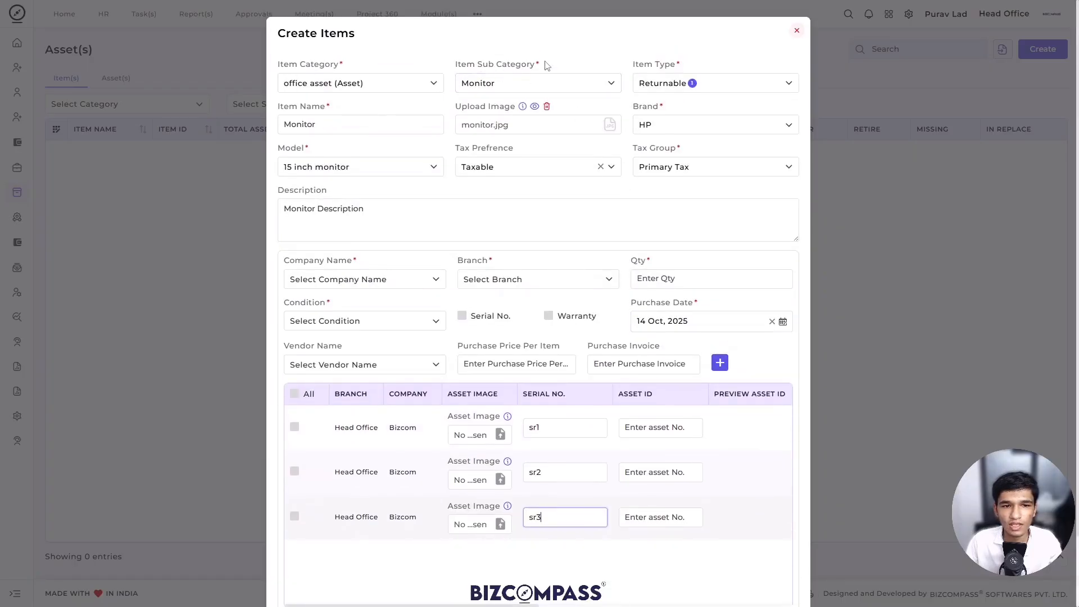
scroll(586, 143, "down", 2)
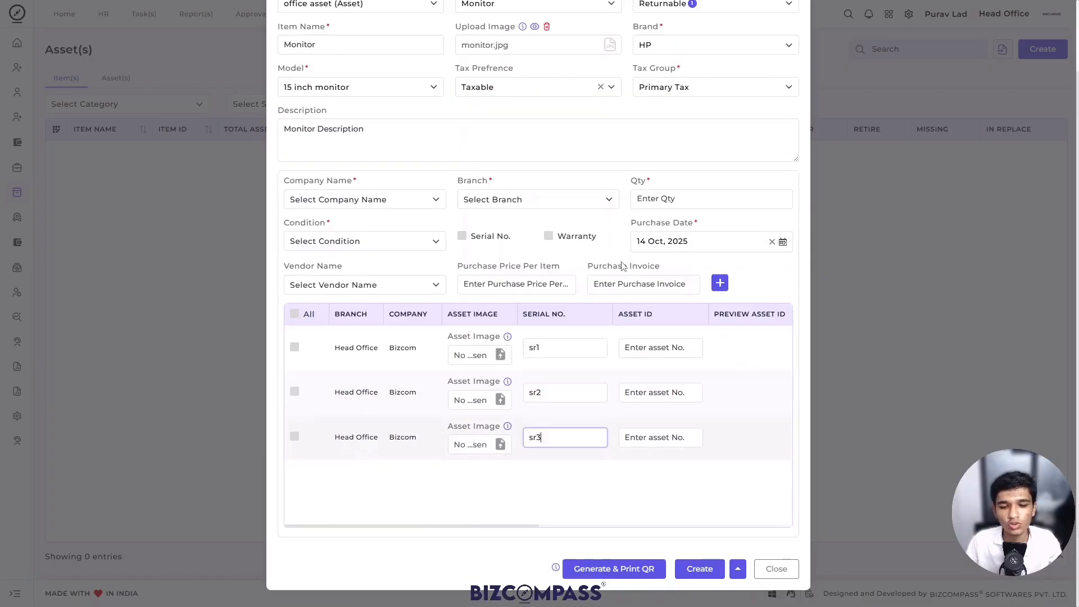
left_click(647, 349)
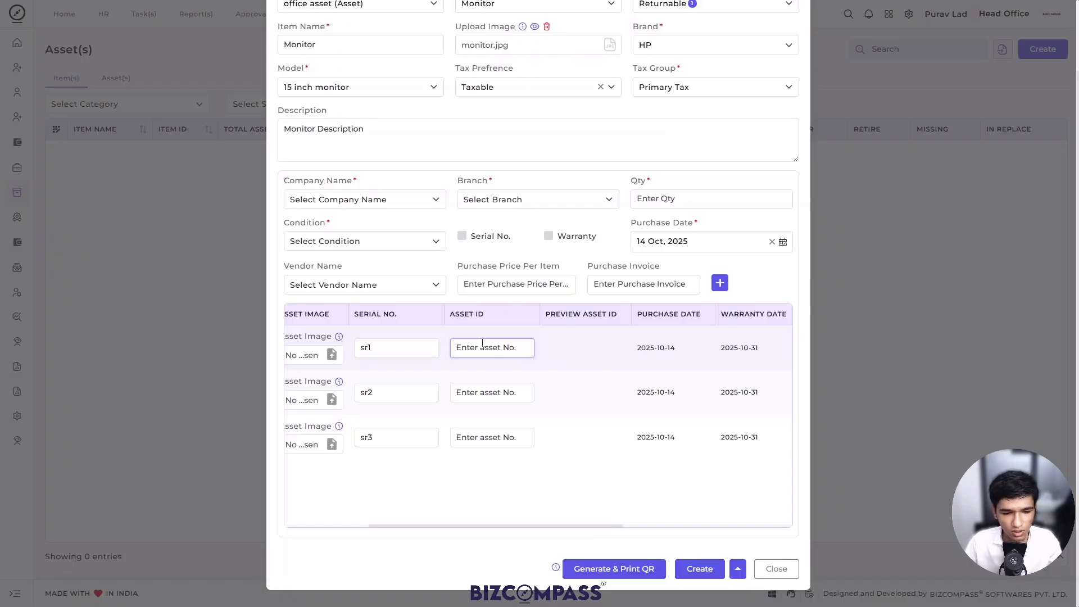
left_click(478, 437)
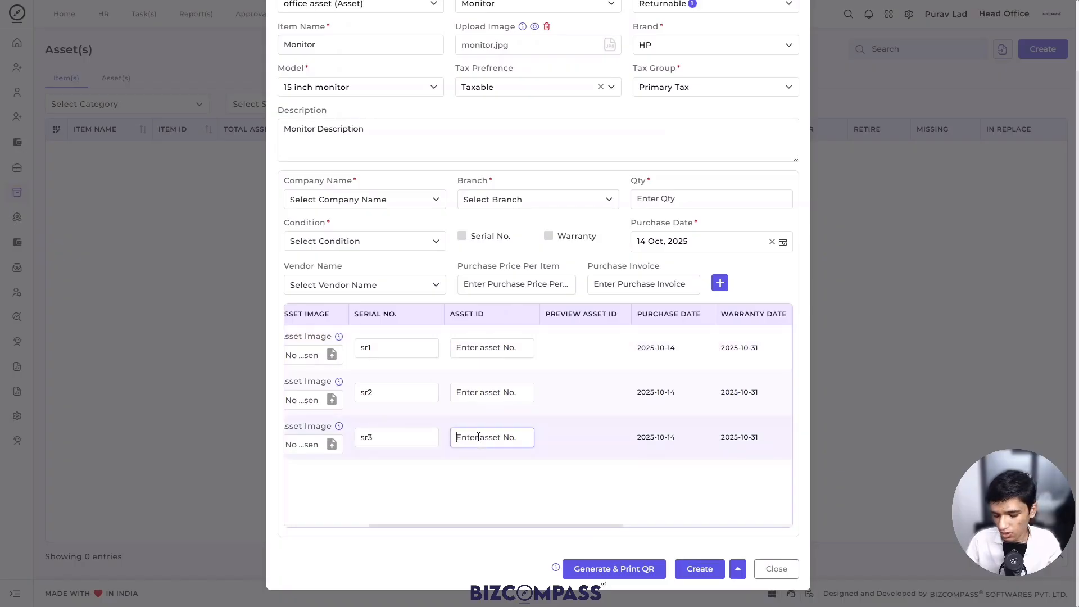
type("5")
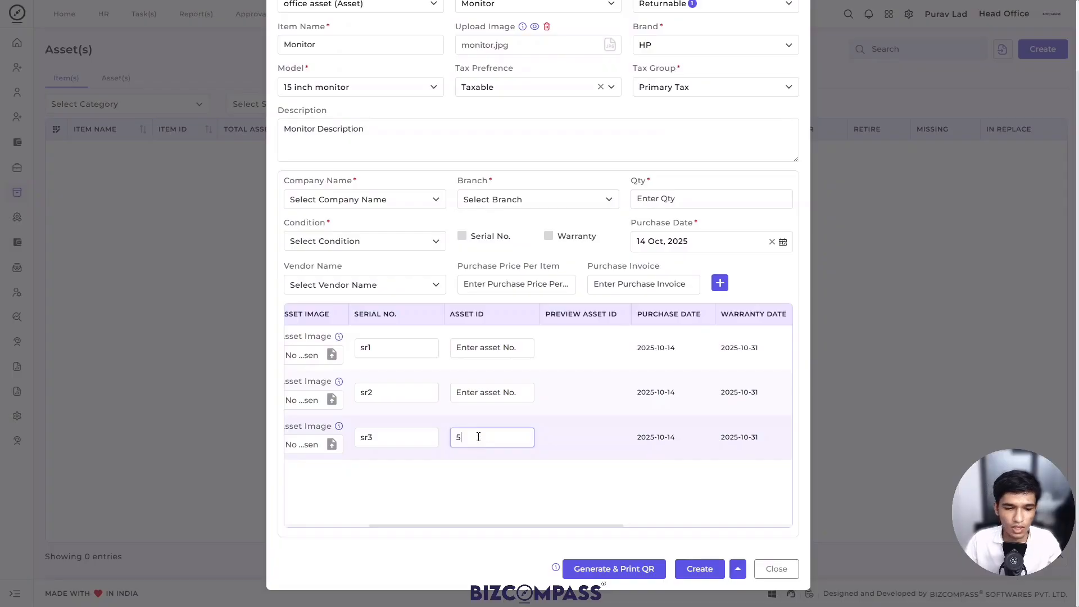
left_click(477, 468)
- Examine the three asset rows' preview IDs, dates, condition, vendor, price and invoice along with the item details above
scroll(473, 467, "left", 3)
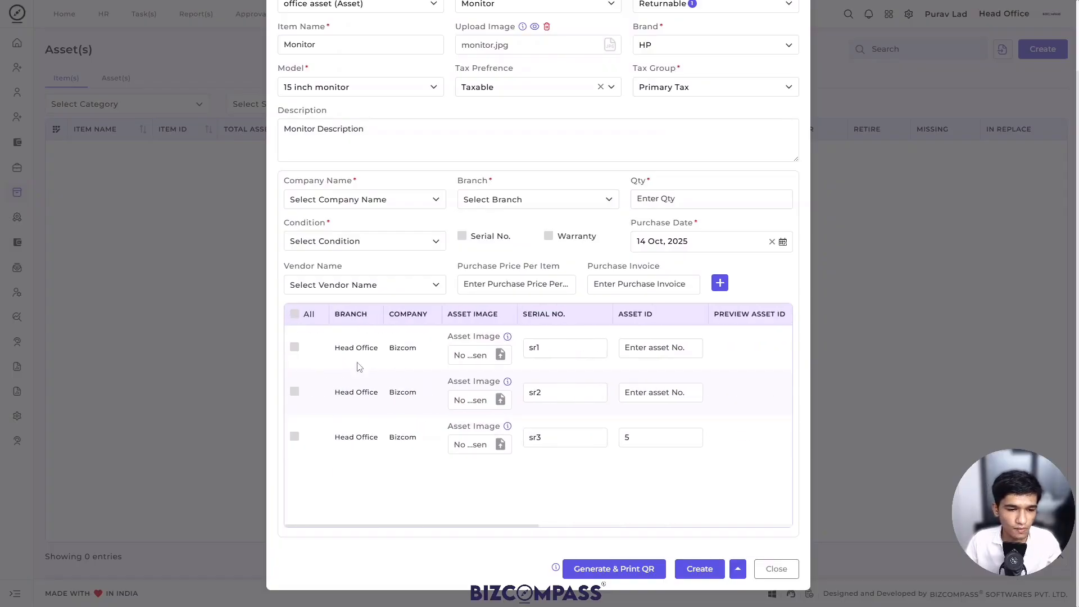
scroll(392, 352, "right", 5)
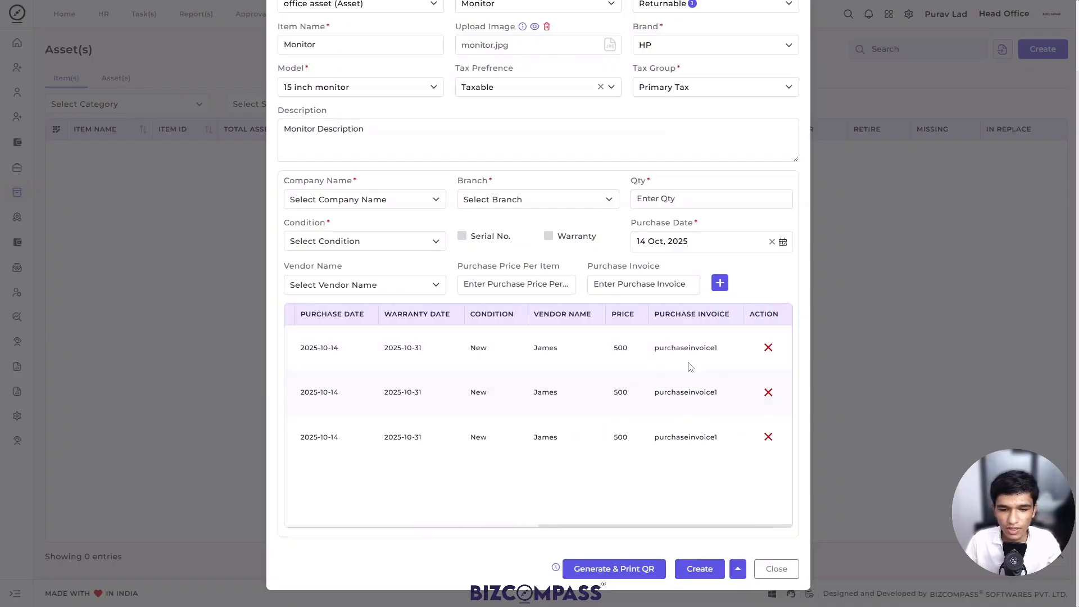
scroll(563, 362, "left", 1)
scroll(689, 378, "right", 1)
scroll(689, 378, "left", 5)
scroll(632, 253, "up", 1)
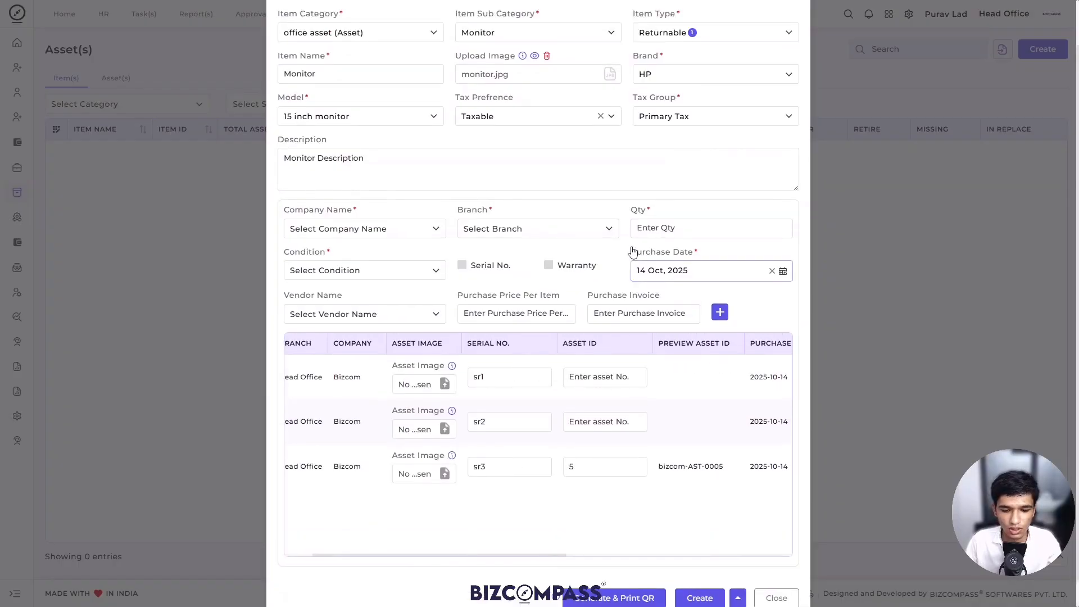
scroll(632, 253, "up", 1)
scroll(634, 249, "down", 2)
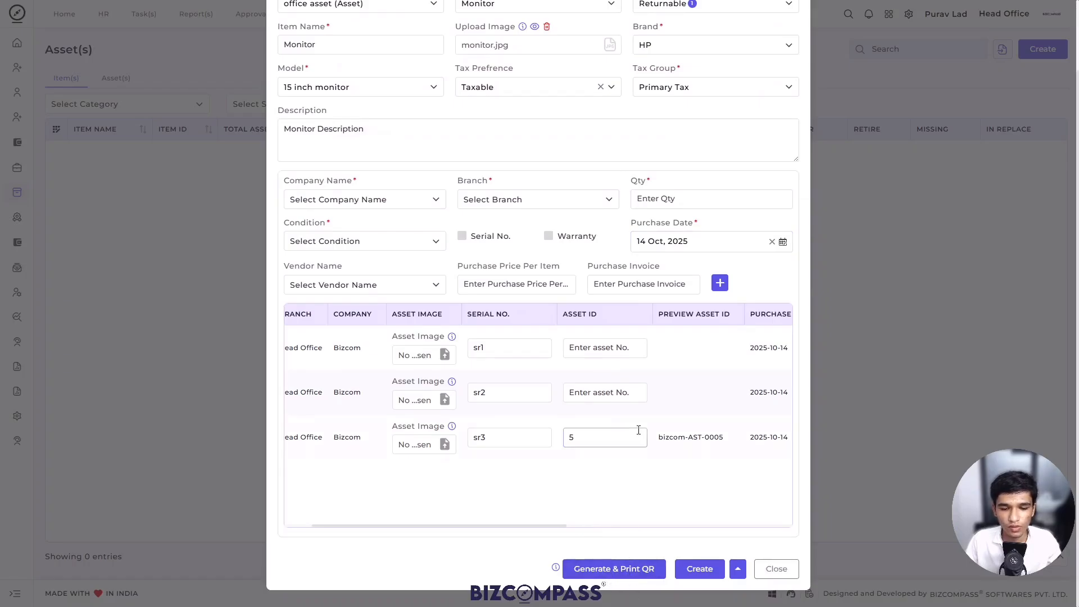
scroll(639, 430, "up", 2)
scroll(674, 405, "down", 2)
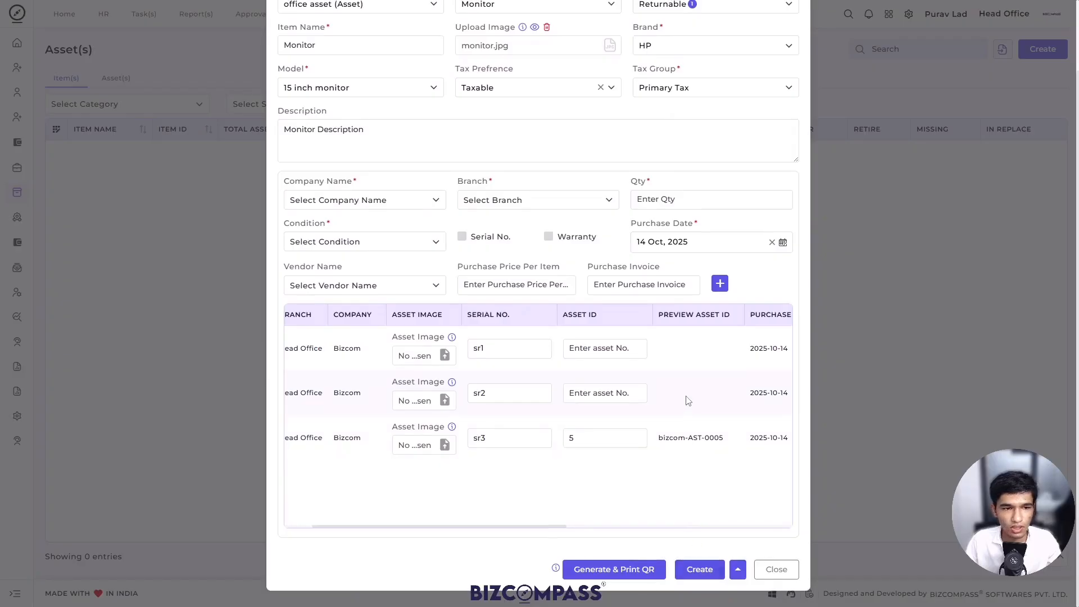
scroll(695, 427, "up", 2)
scroll(702, 461, "down", 2)
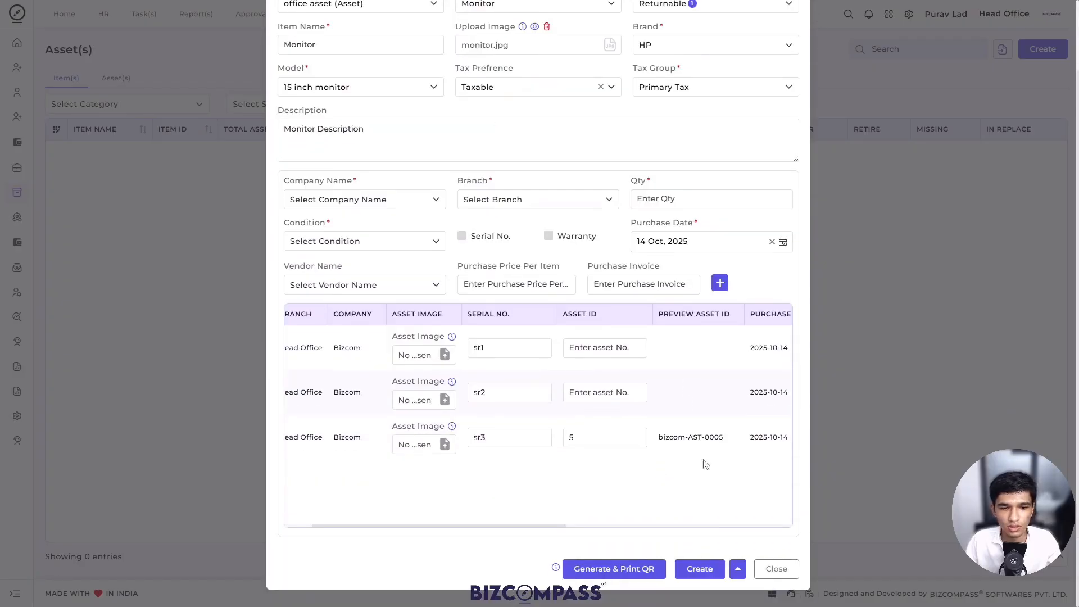
- Create the Monitor item with its three asset rows
left_click(700, 568)
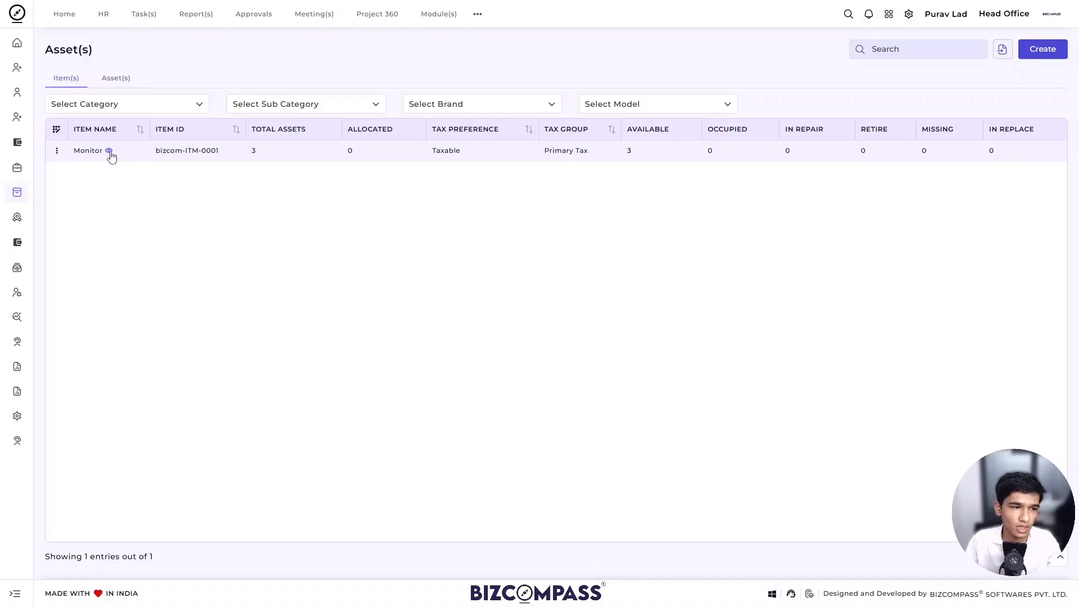
- View the Monitor item's asset list, examine the details of asset bizcom-AST-0005, and return to the item list
left_click(109, 152)
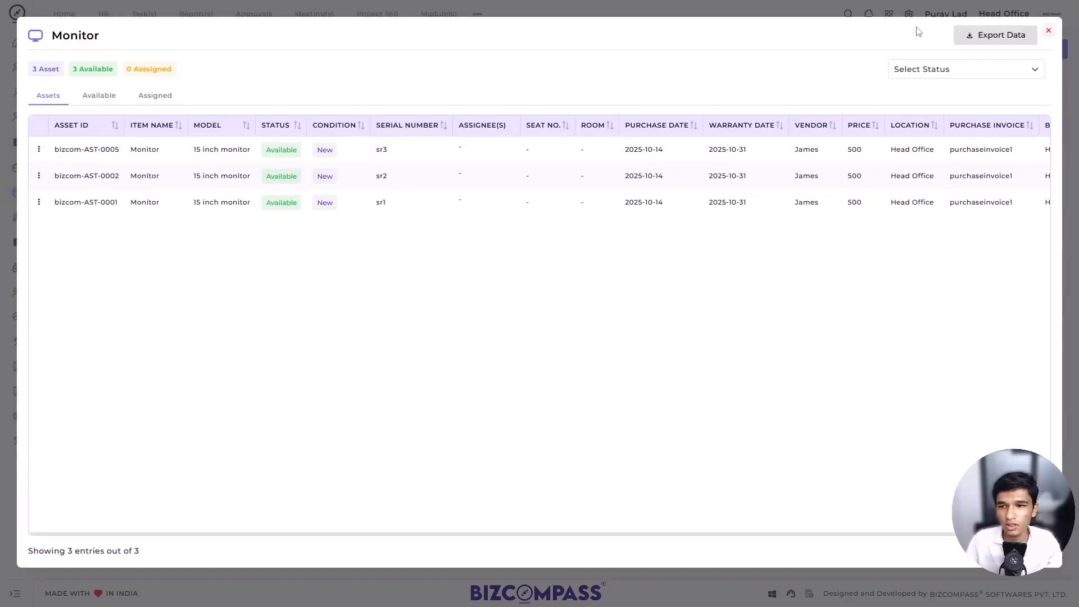
left_click(1049, 30)
left_click(107, 154)
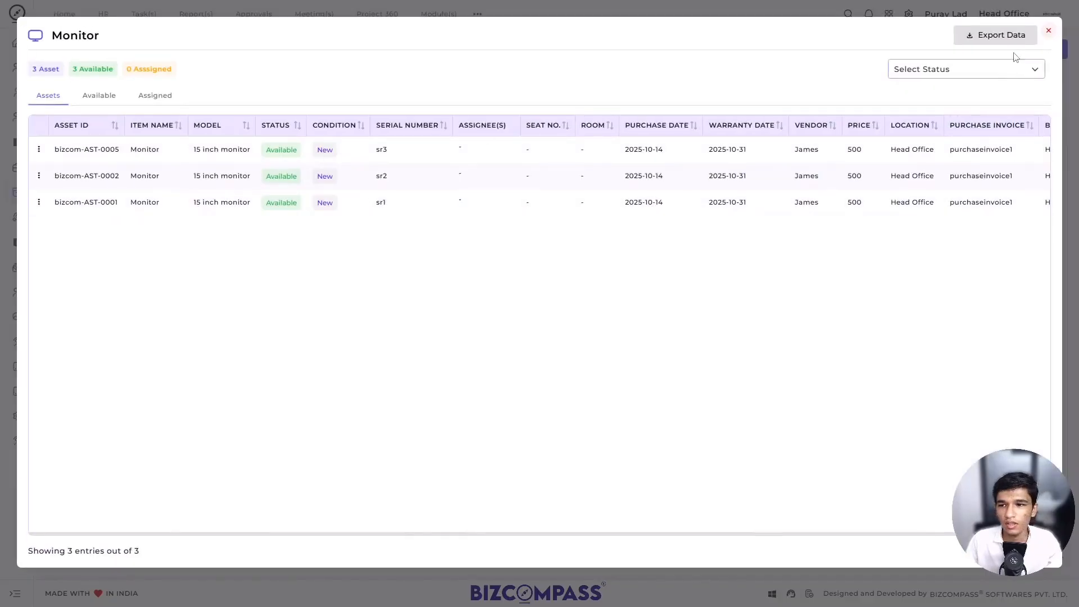
left_click(1048, 30)
left_click(110, 151)
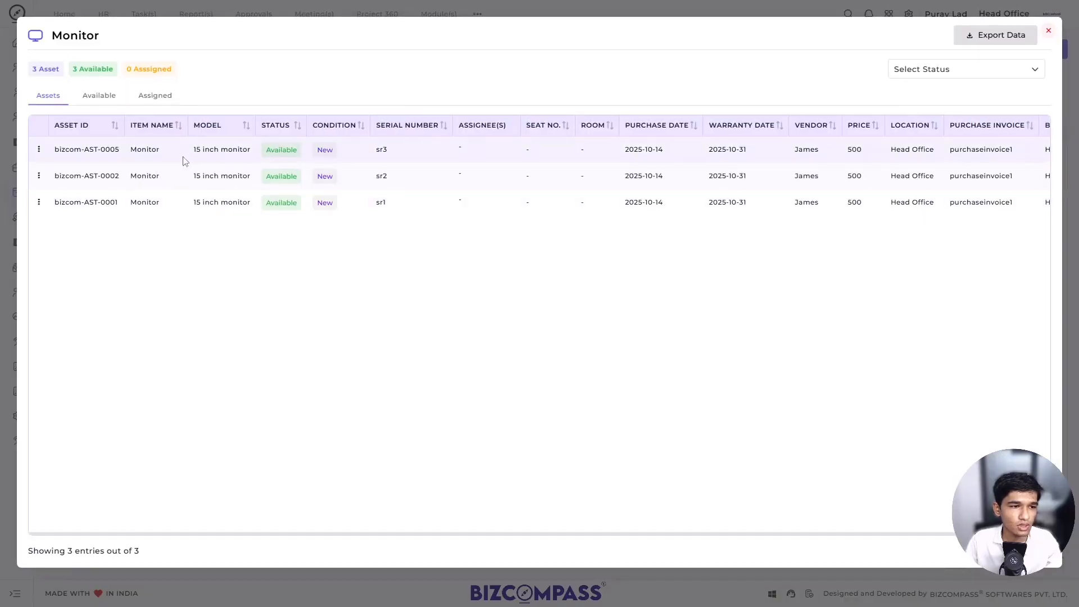
left_click(115, 152)
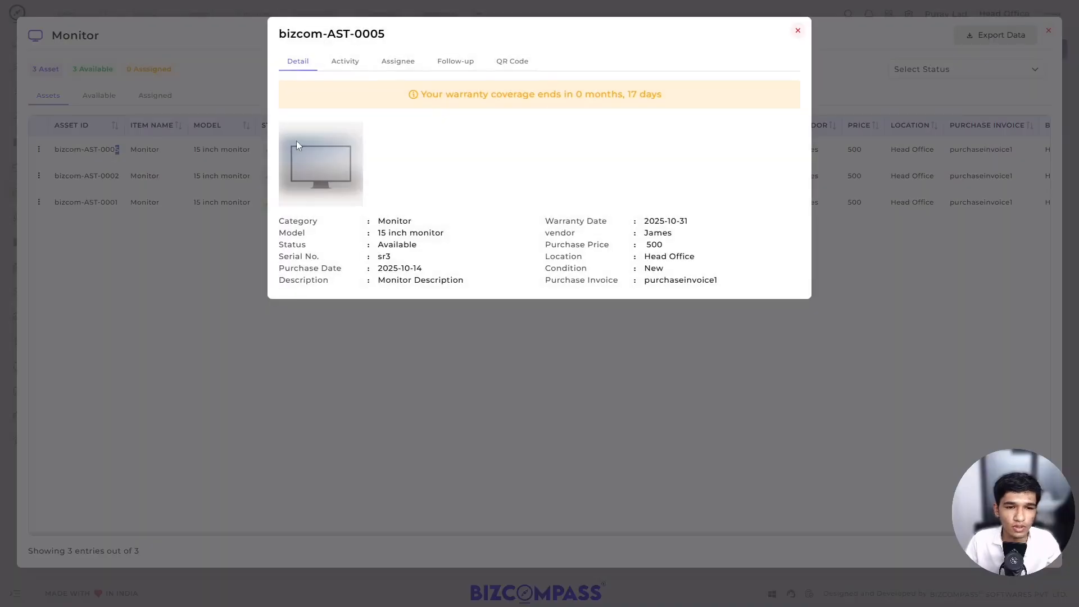
left_click(797, 34)
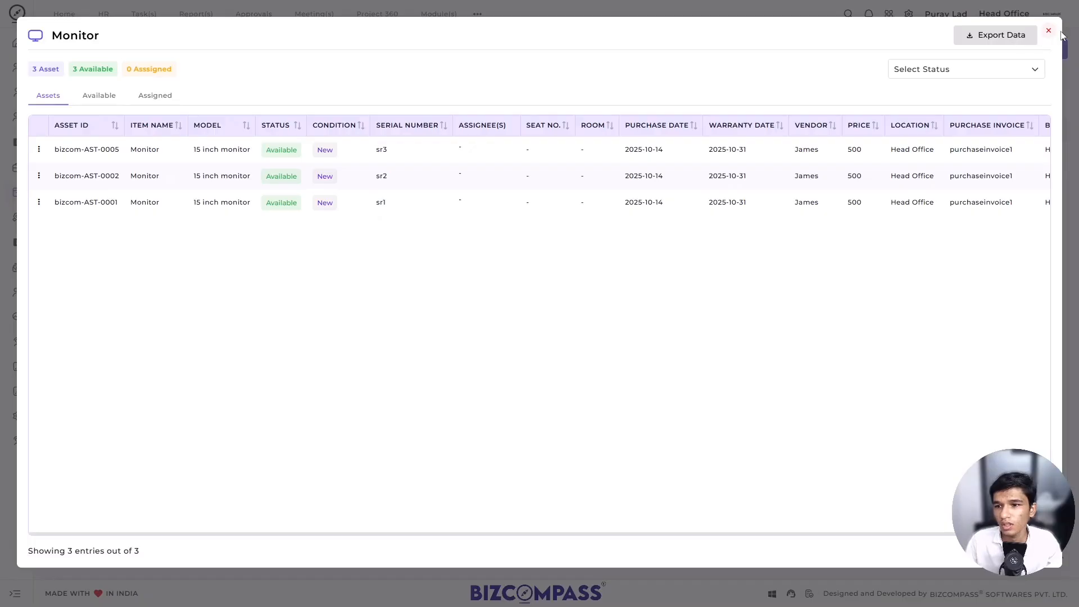
left_click(1048, 30)
- Review all columns of the complete asset list and return to the item list
left_click(115, 78)
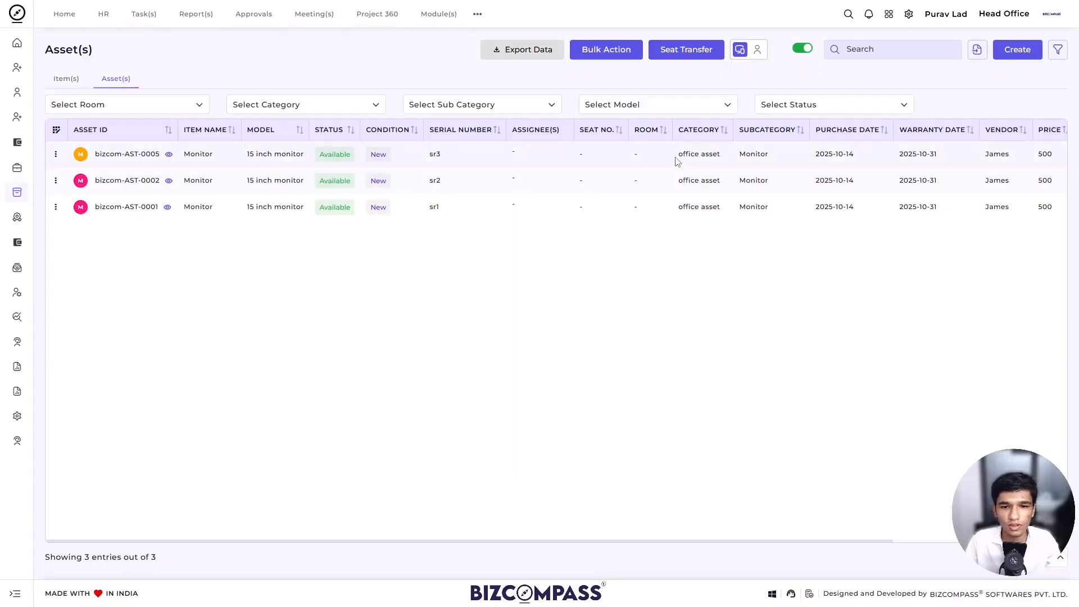
scroll(672, 169, "right", 3)
scroll(678, 163, "left", 3)
scroll(677, 163, "right", 3)
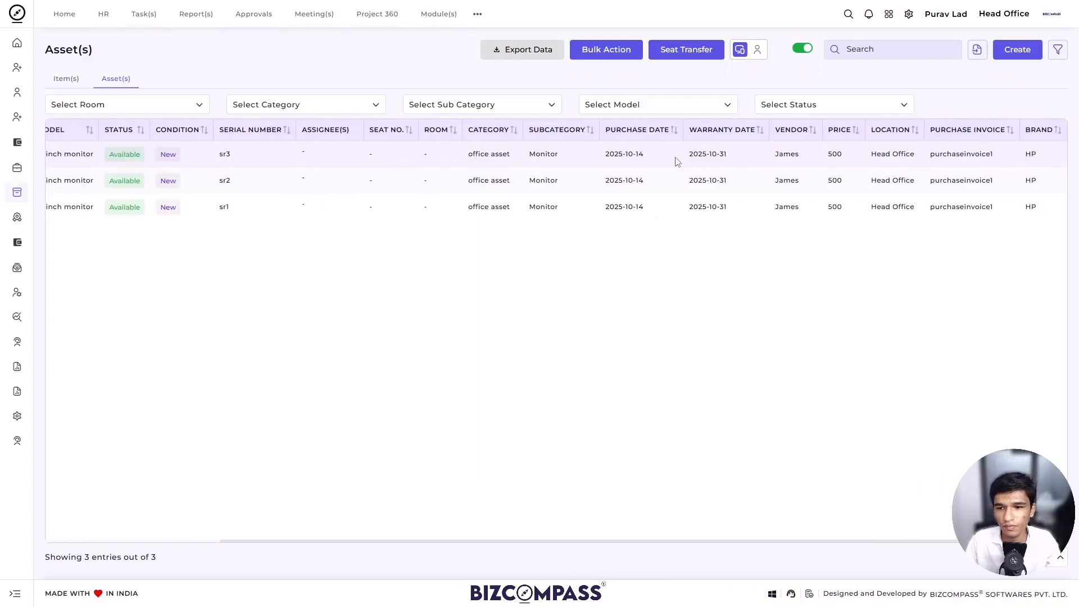
scroll(677, 163, "left", 3)
left_click(62, 81)
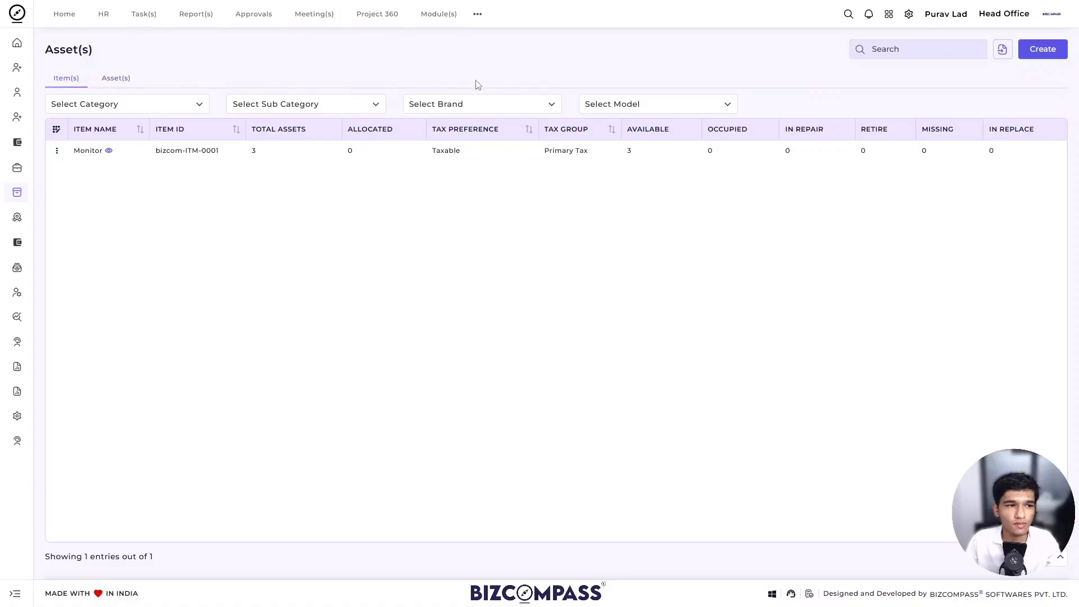
- Download the sample template for importing items from a spreadsheet and close the import dialog
left_click(1003, 49)
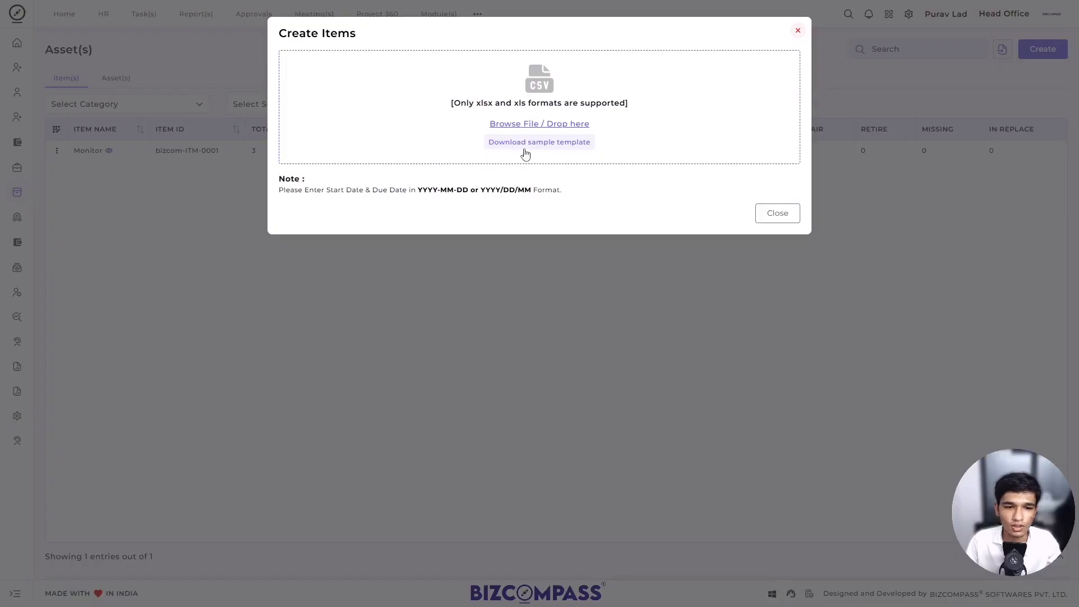
left_click(582, 145)
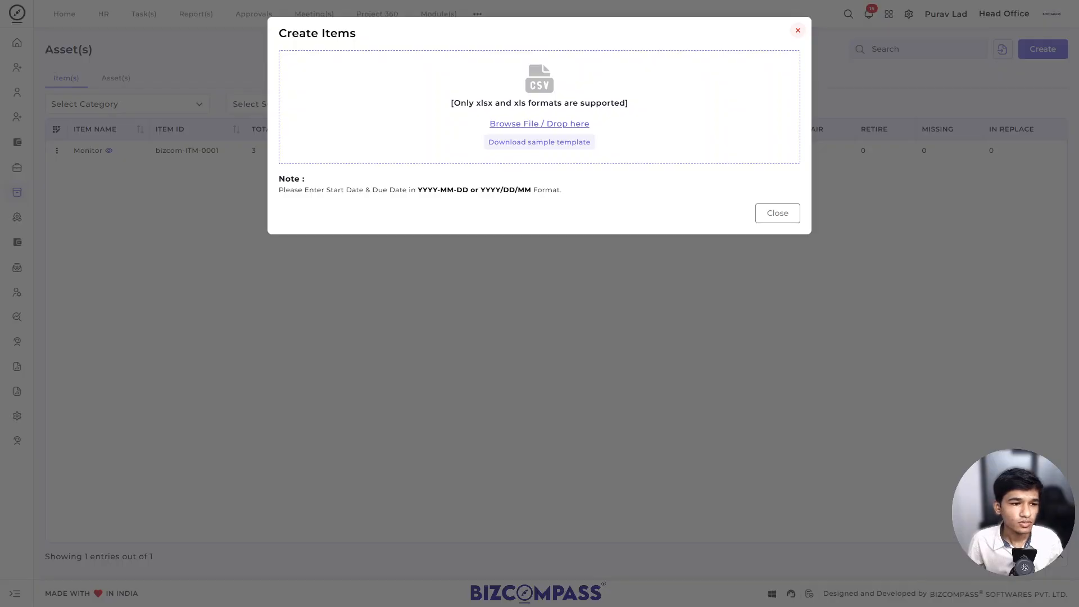
left_click(785, 217)
- Review the columns of the individual asset list and the status options offered for asset bizcom-AST-0005
left_click(115, 79)
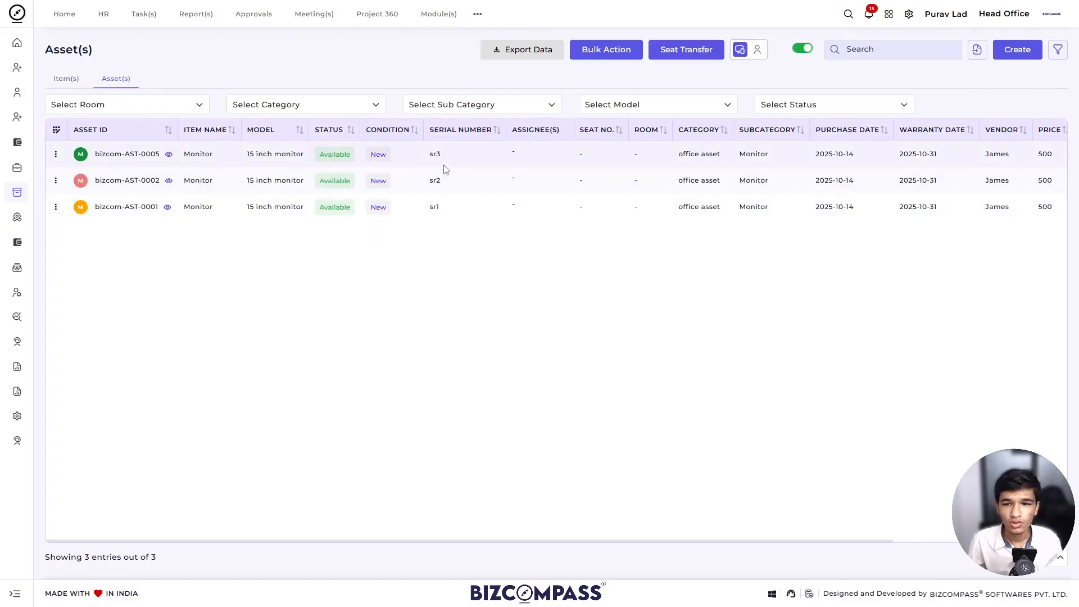
scroll(447, 170, "right", 4)
scroll(447, 170, "left", 4)
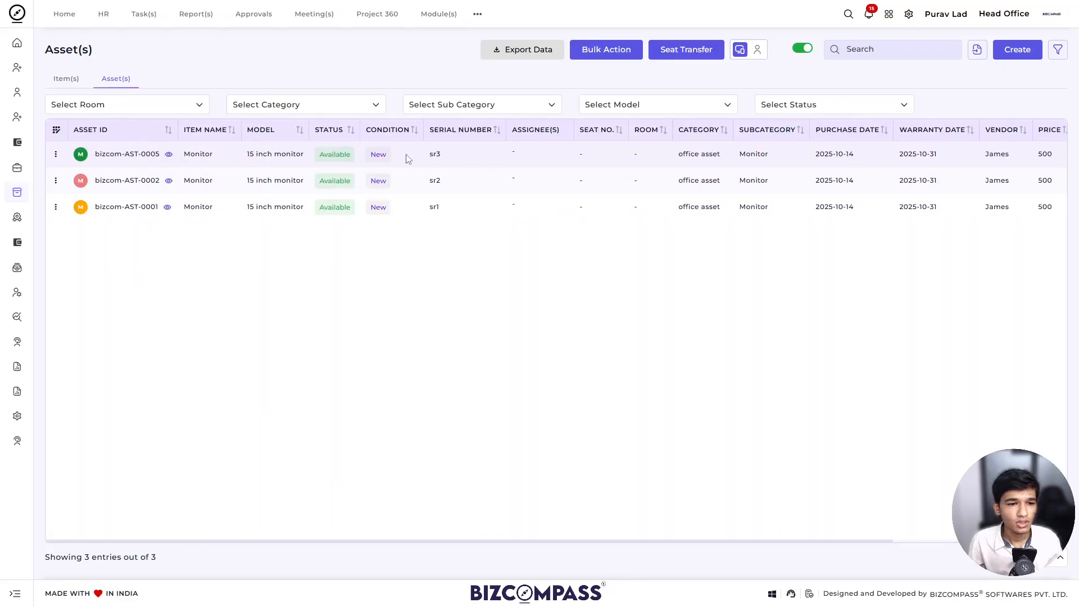
left_click(337, 155)
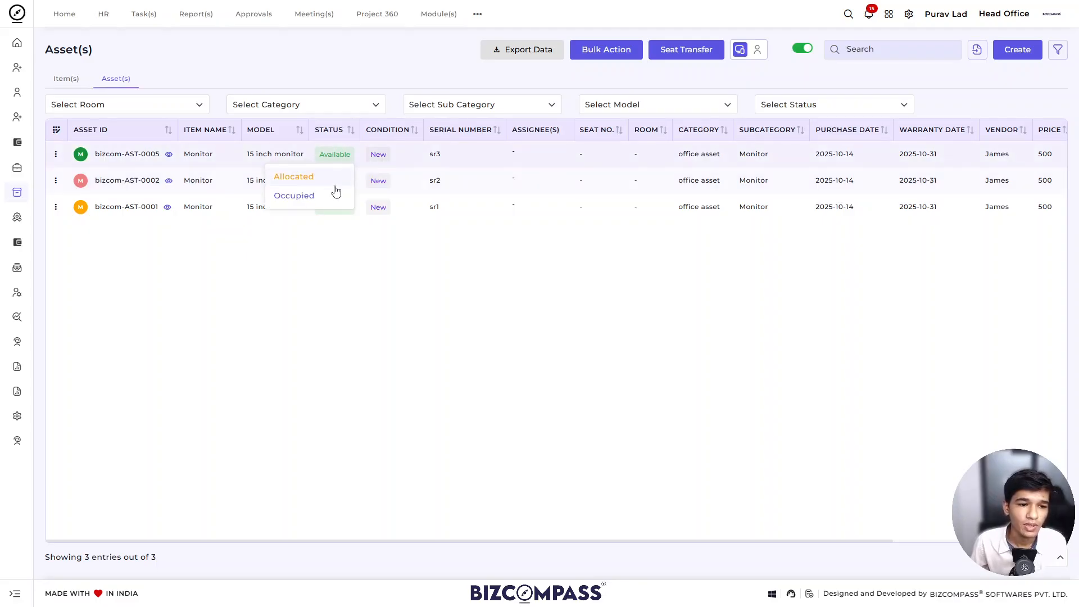
left_click(315, 260)
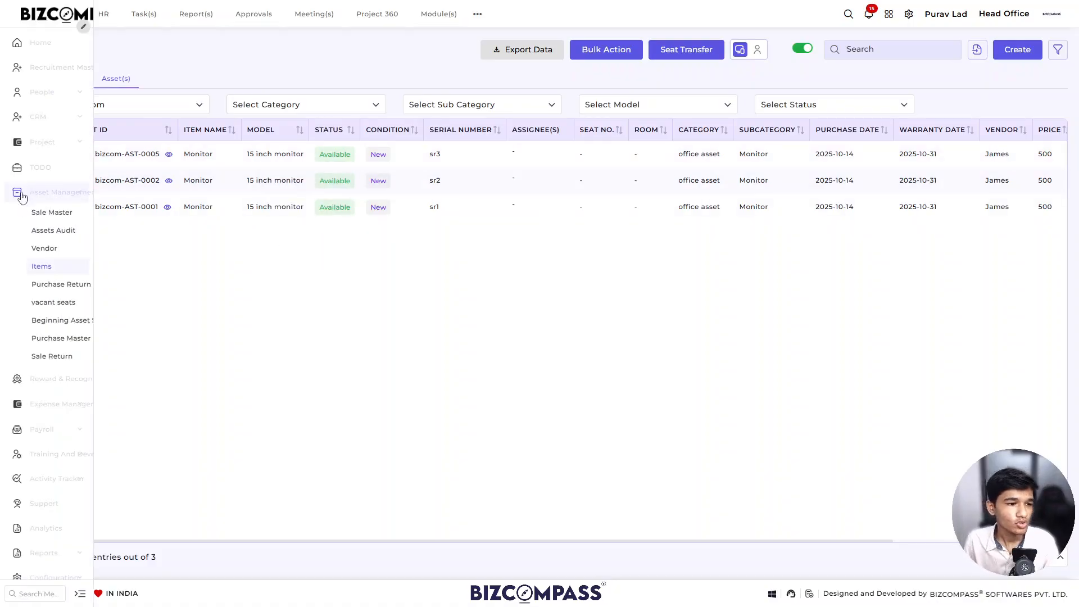
- Examine the row actions offered for asset bizcom-AST-0005 and the asset list's purchase, warranty, vendor and brand columns
left_click(56, 154)
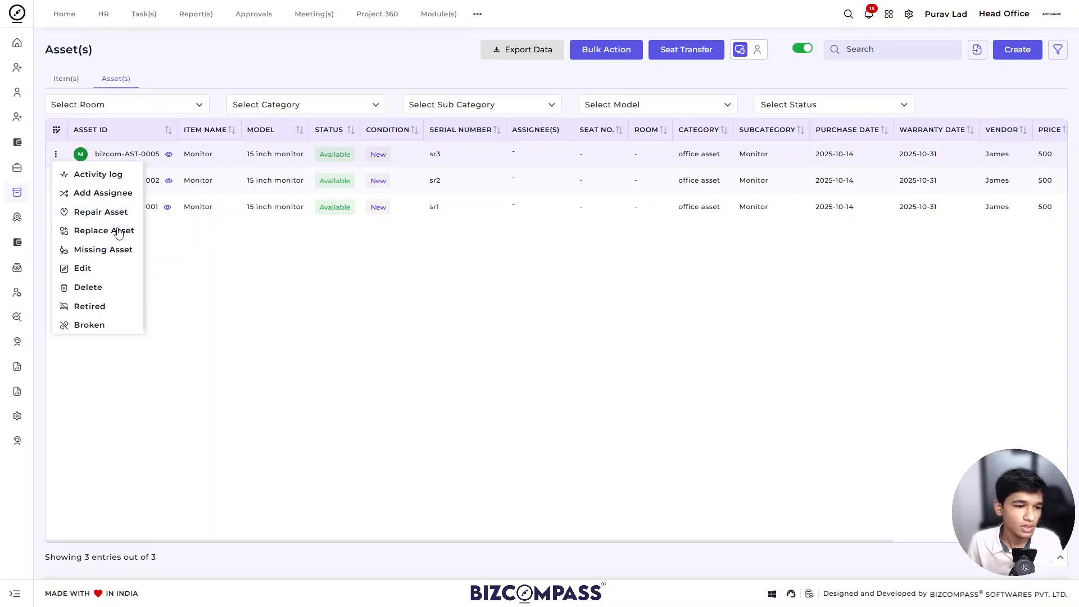
scroll(121, 239, "down", 1)
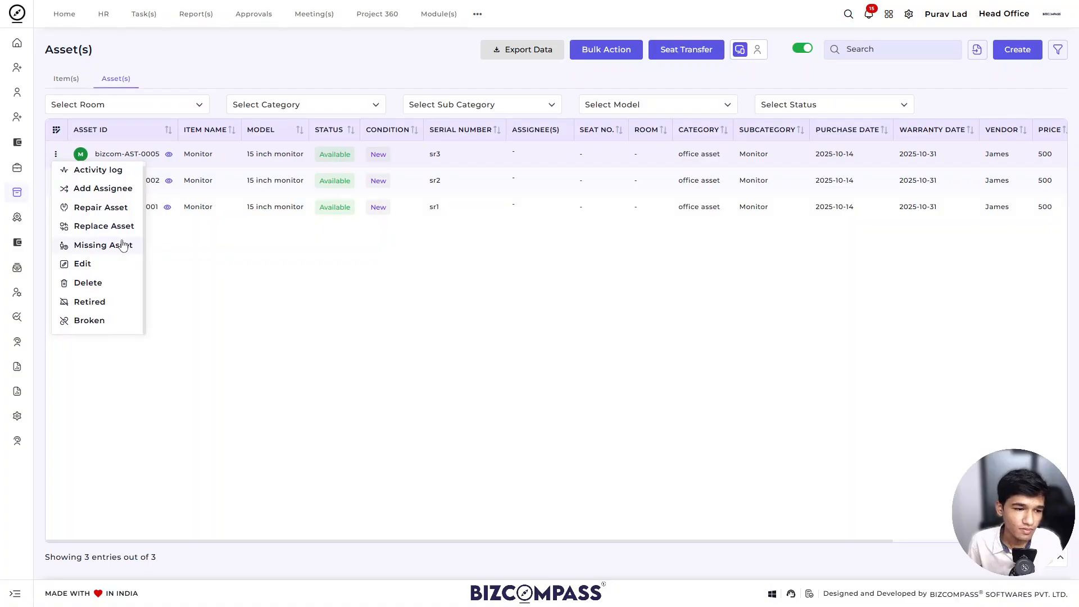
left_click(339, 286)
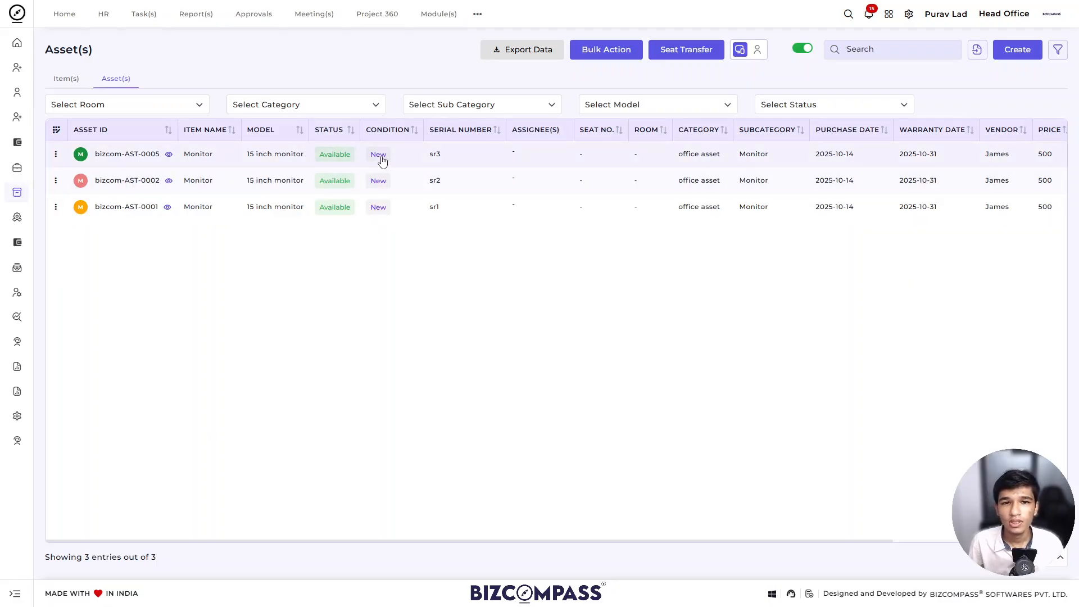
scroll(382, 161, "right", 5)
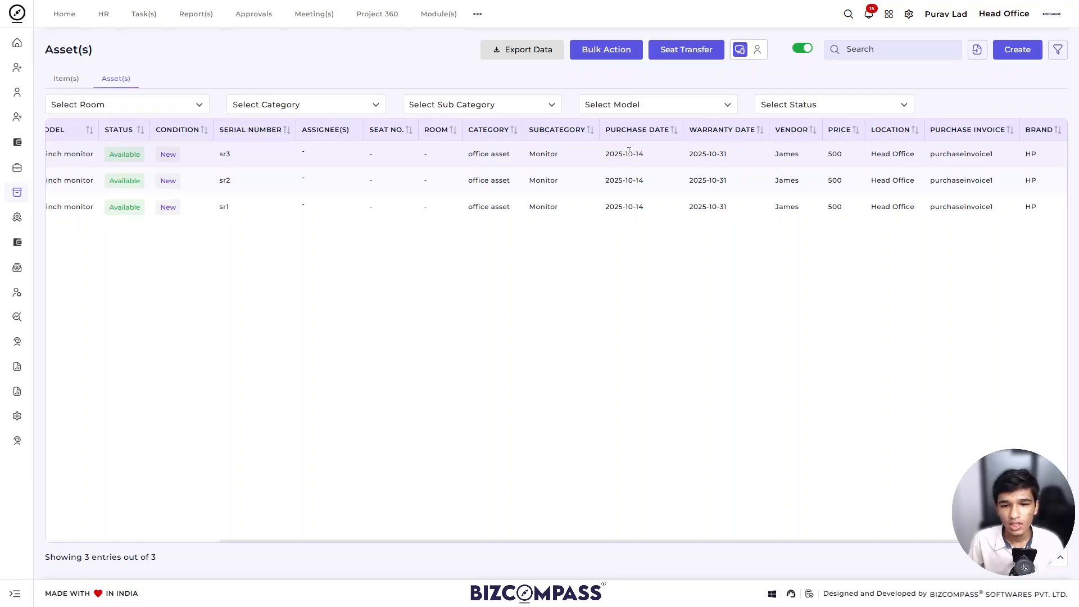
scroll(814, 157, "left", 5)
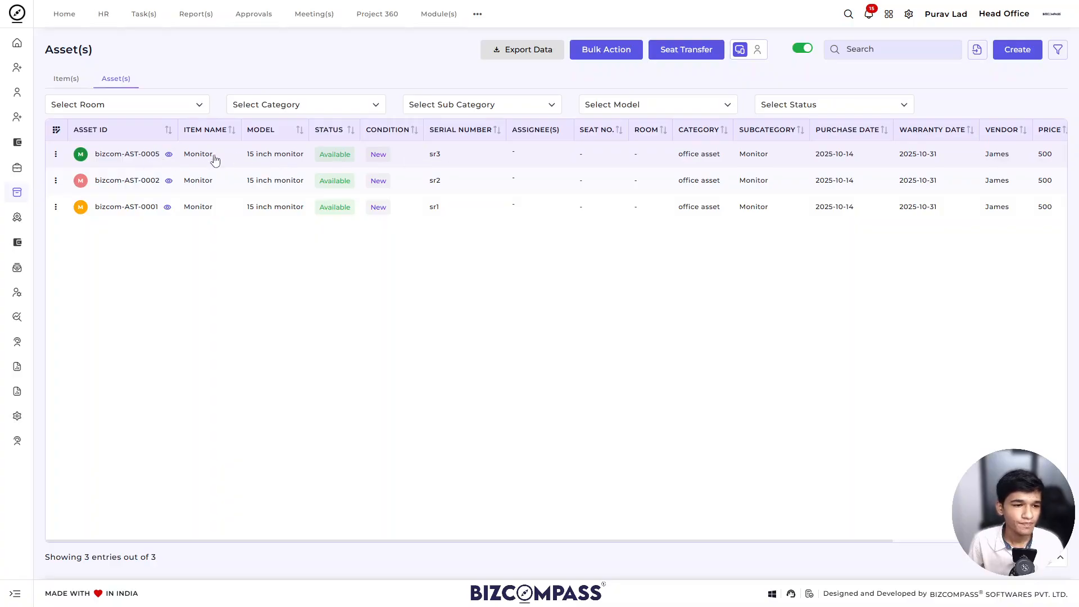
- View the details, activity, assignee history, follow-up and QR code of asset bizcom-AST-0001
left_click(169, 207)
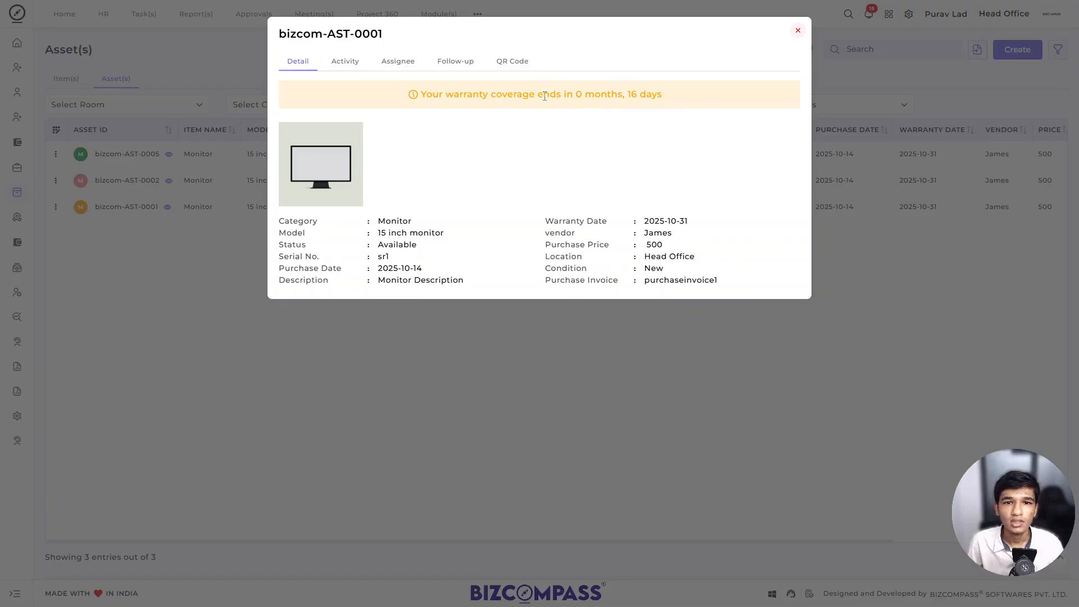
left_click(344, 66)
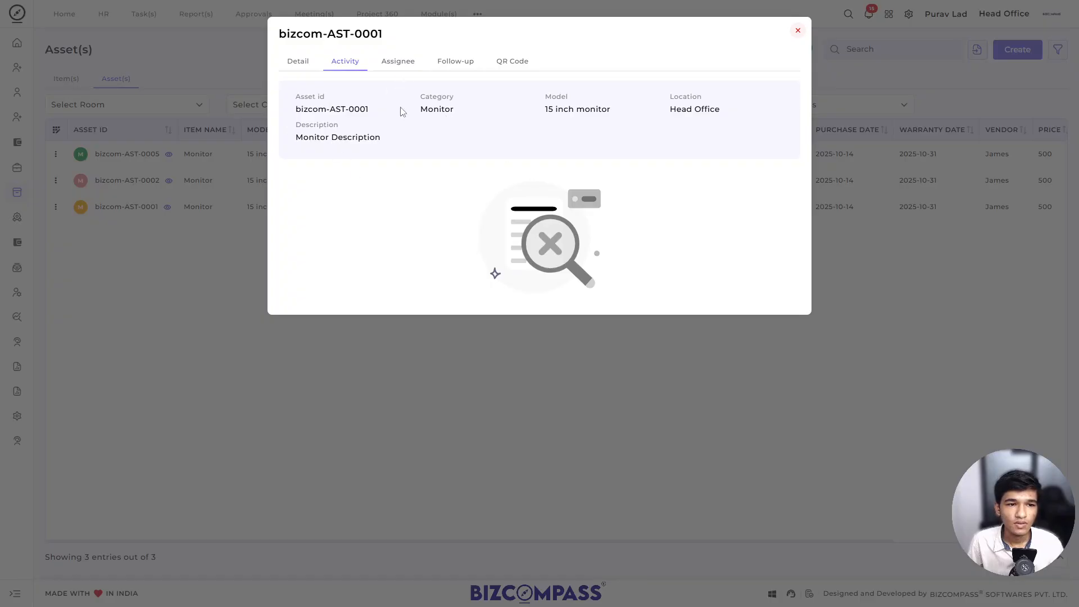
left_click(399, 63)
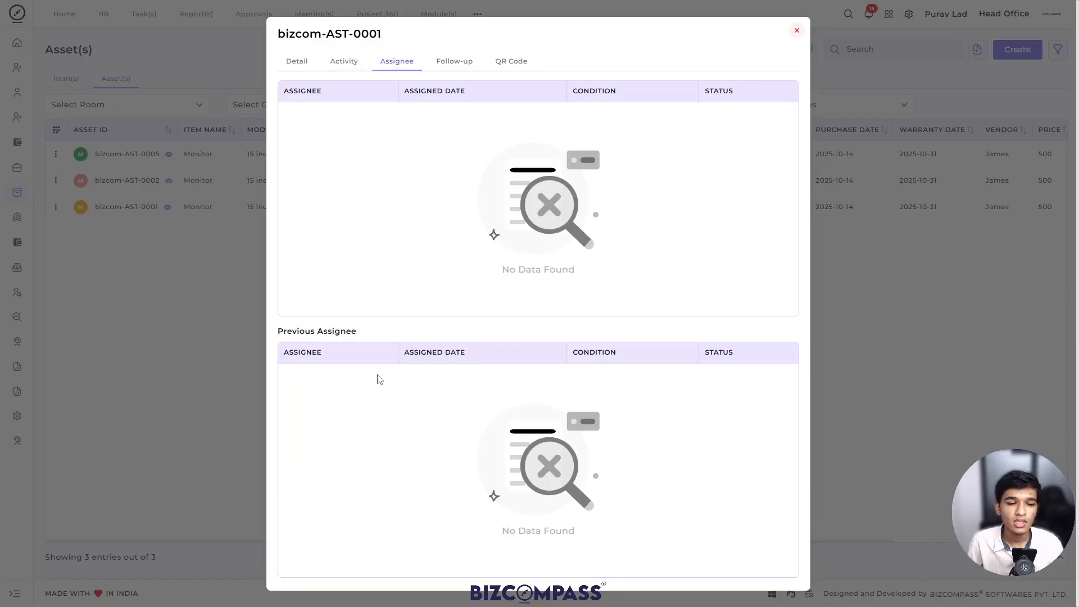
left_click(449, 61)
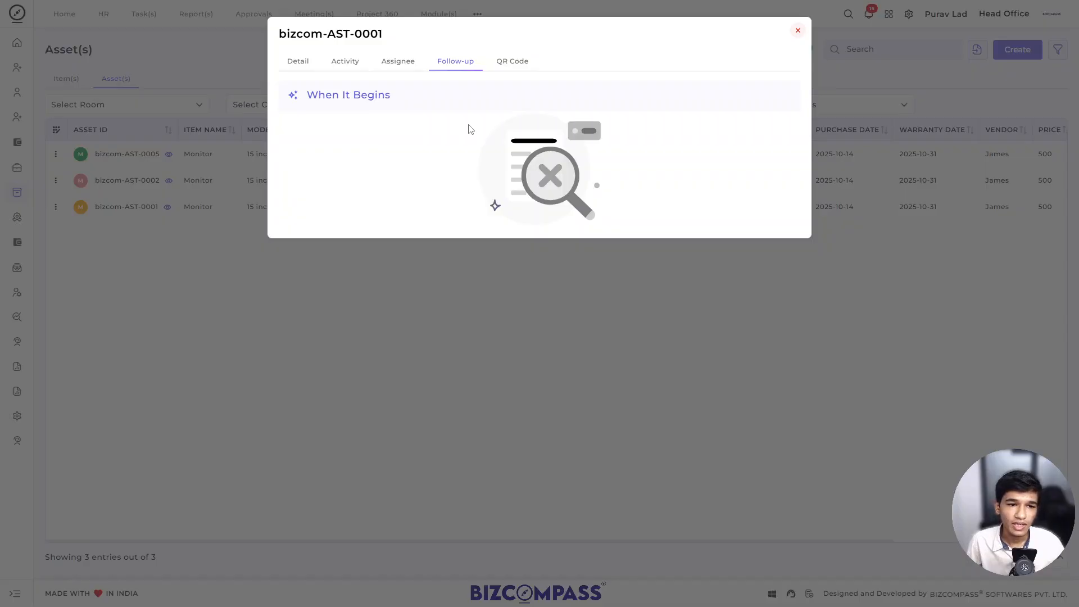
left_click(521, 61)
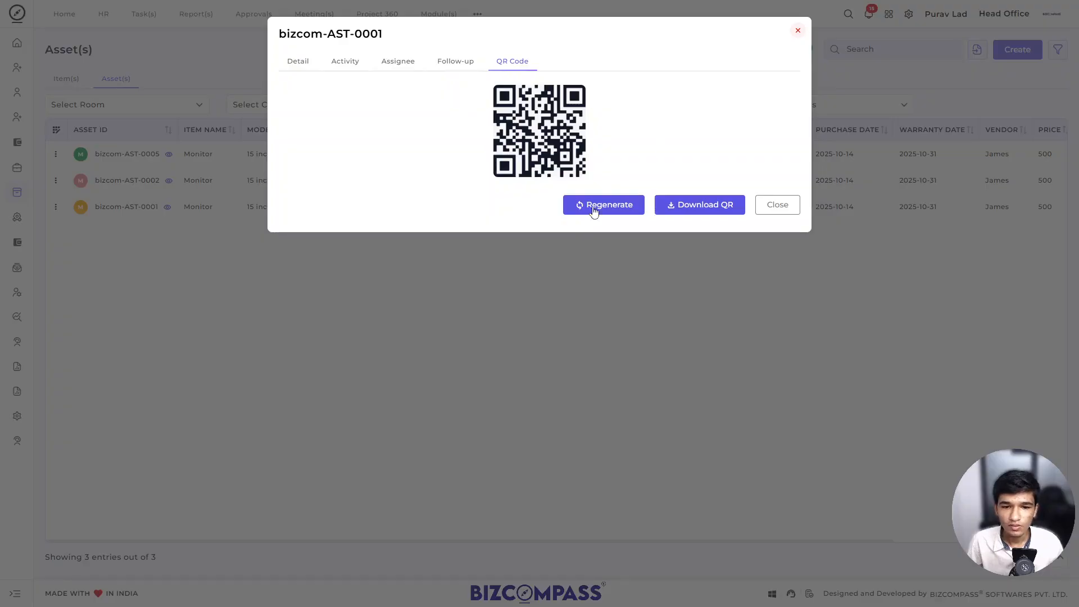
- Examine the QR density levels for regenerating the asset's QR code, cancel the regeneration and close the asset view
left_click(628, 208)
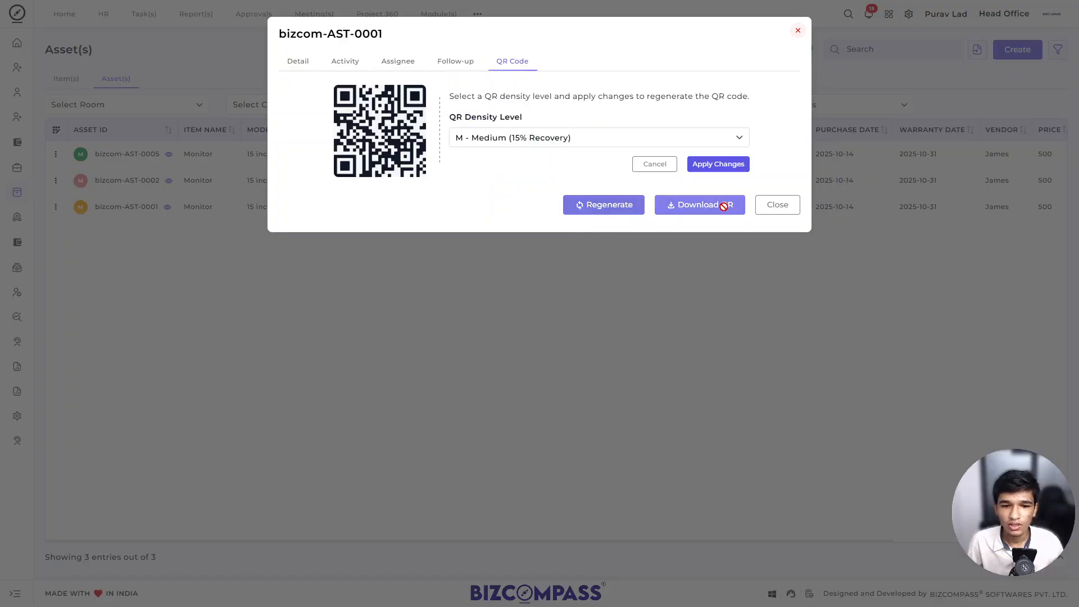
left_click(518, 138)
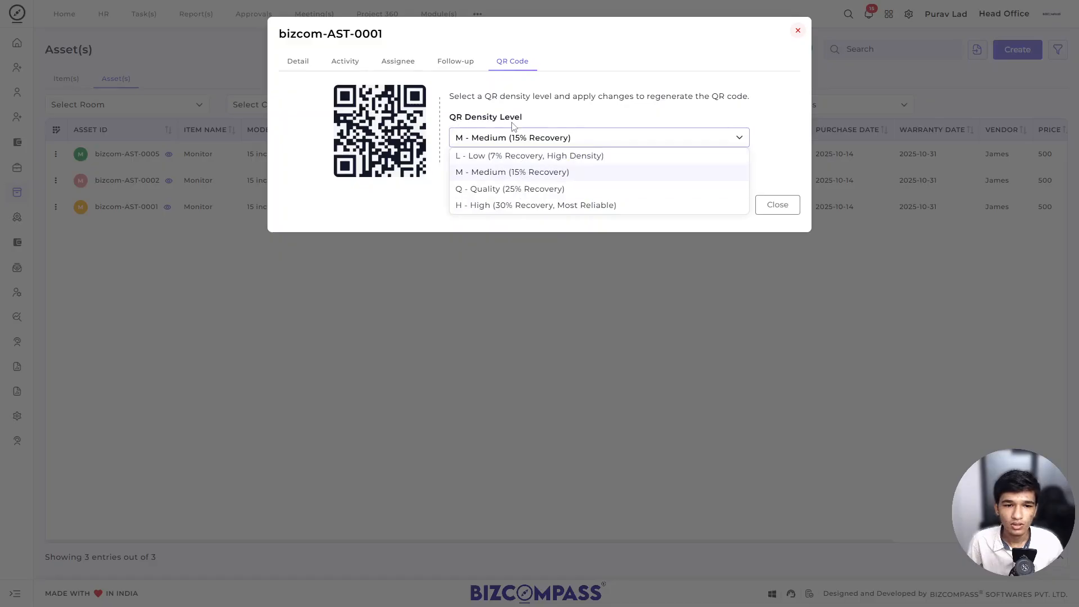
left_click(605, 142)
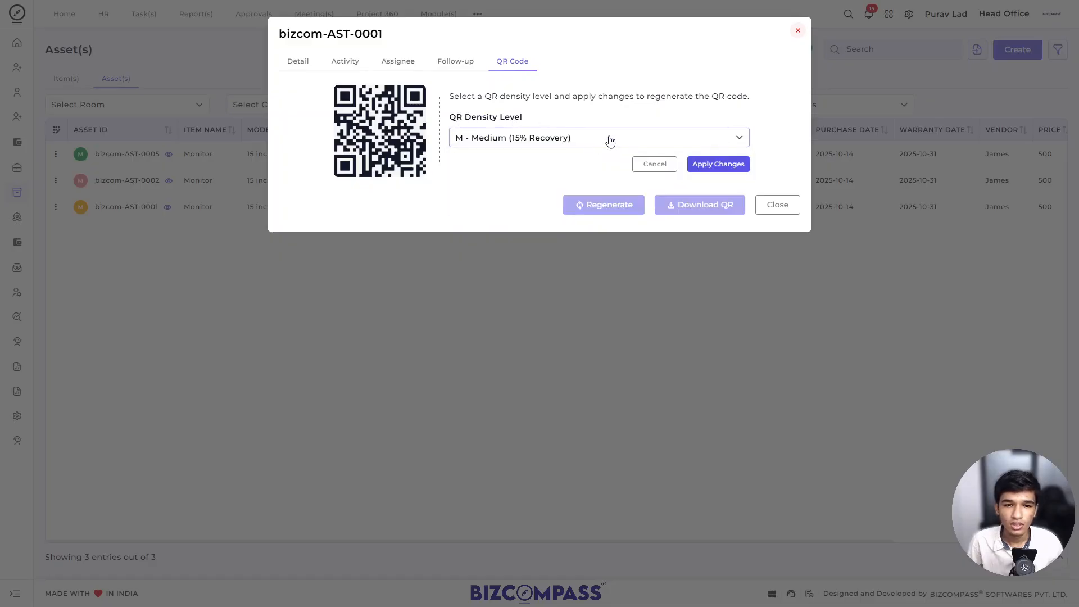
left_click(666, 163)
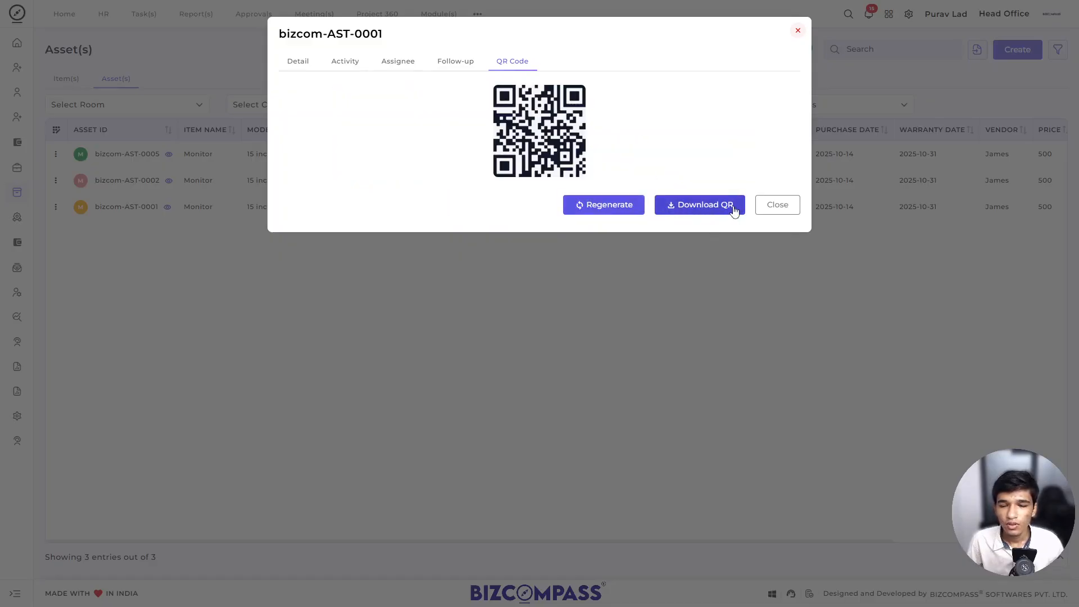
left_click(788, 207)
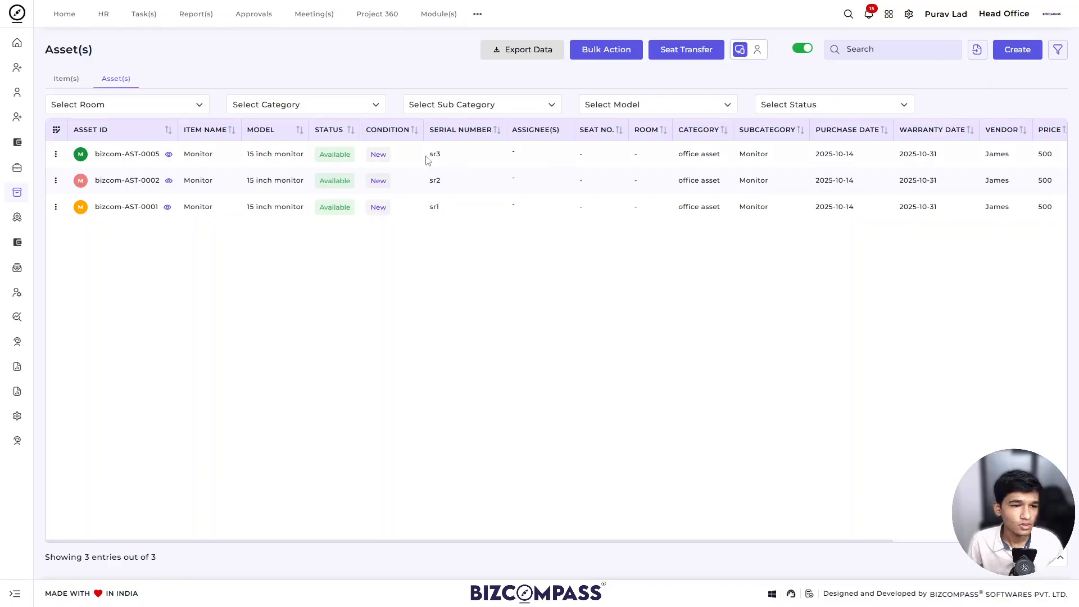
- View the activity log of asset bizcom-AST-0001 and close it
left_click(56, 208)
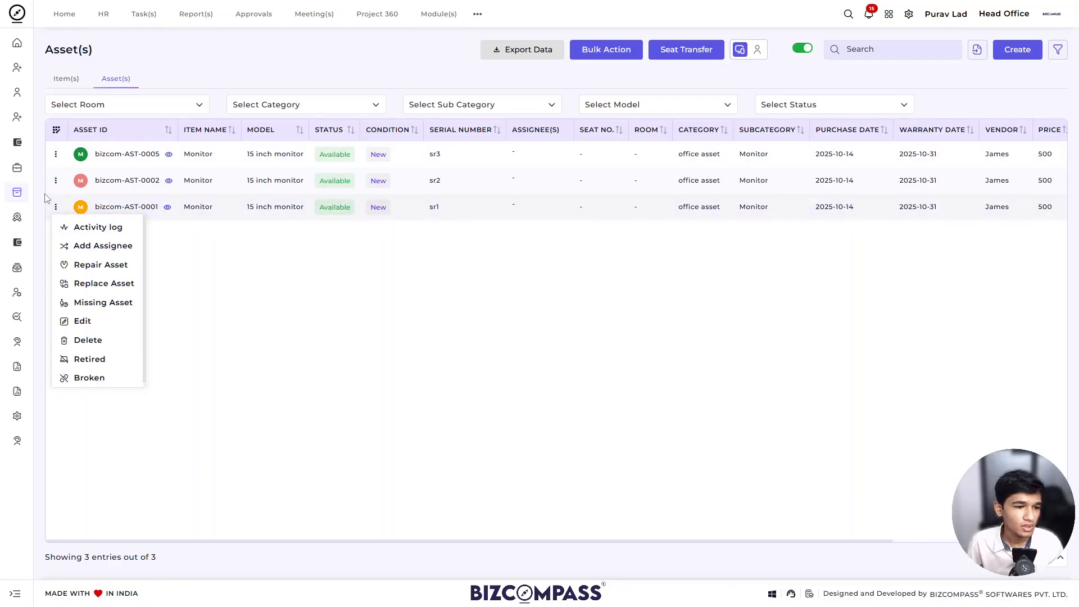
left_click(98, 225)
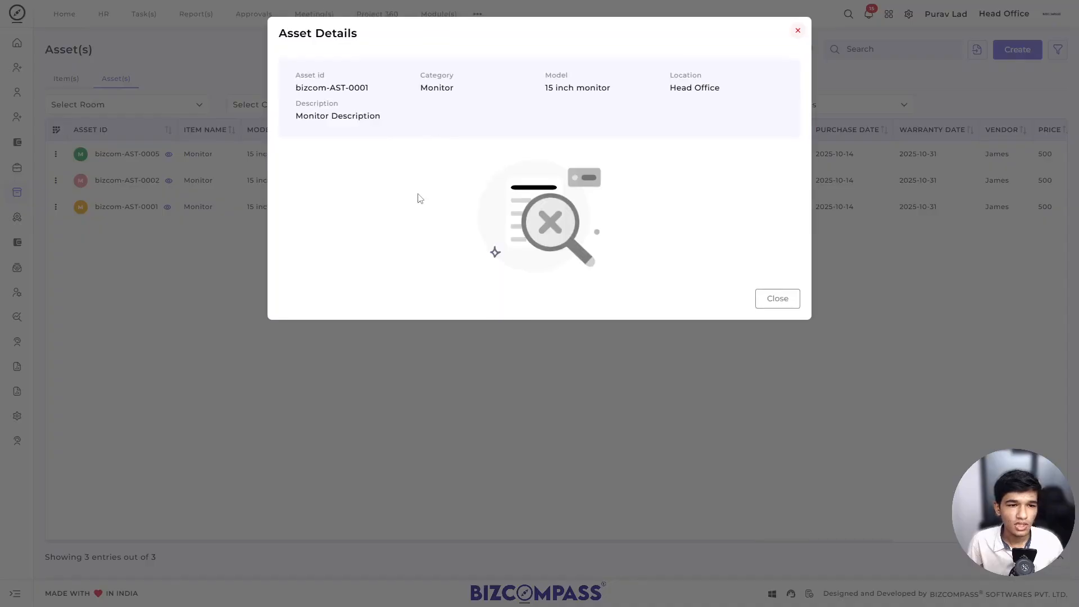
left_click(781, 303)
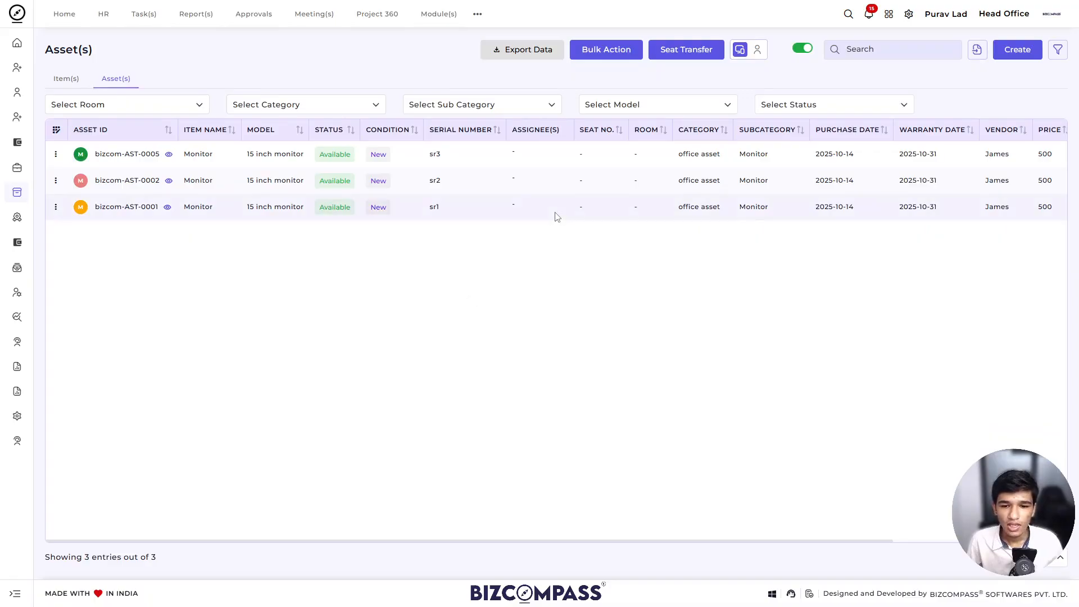
- Start assigning asset bizcom-AST-0001, check the assignee, room and seat choices, and select the listed employee as assignee
left_click(57, 208)
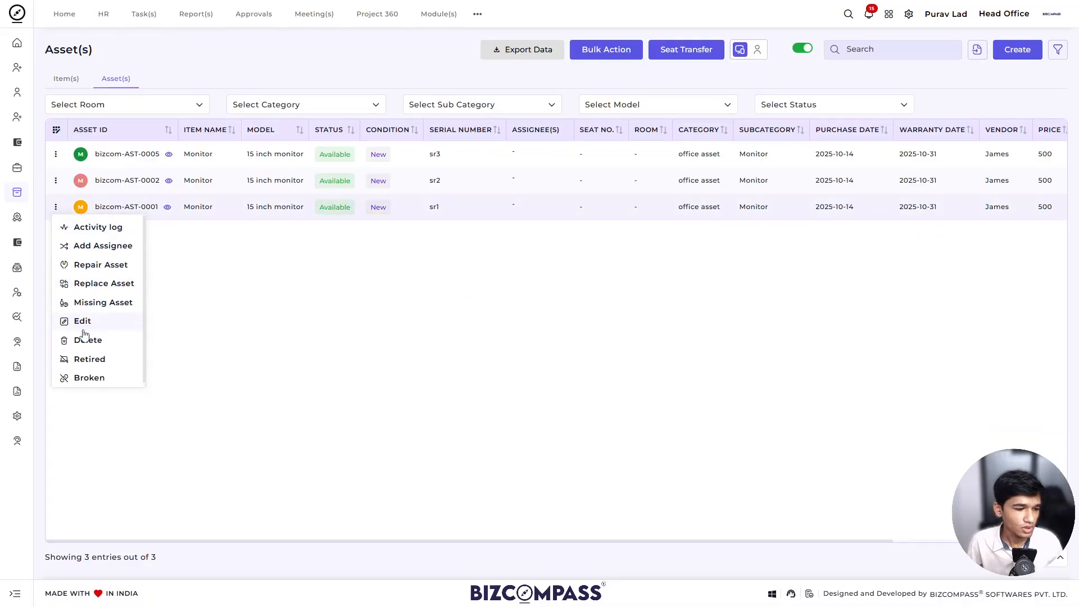
left_click(103, 245)
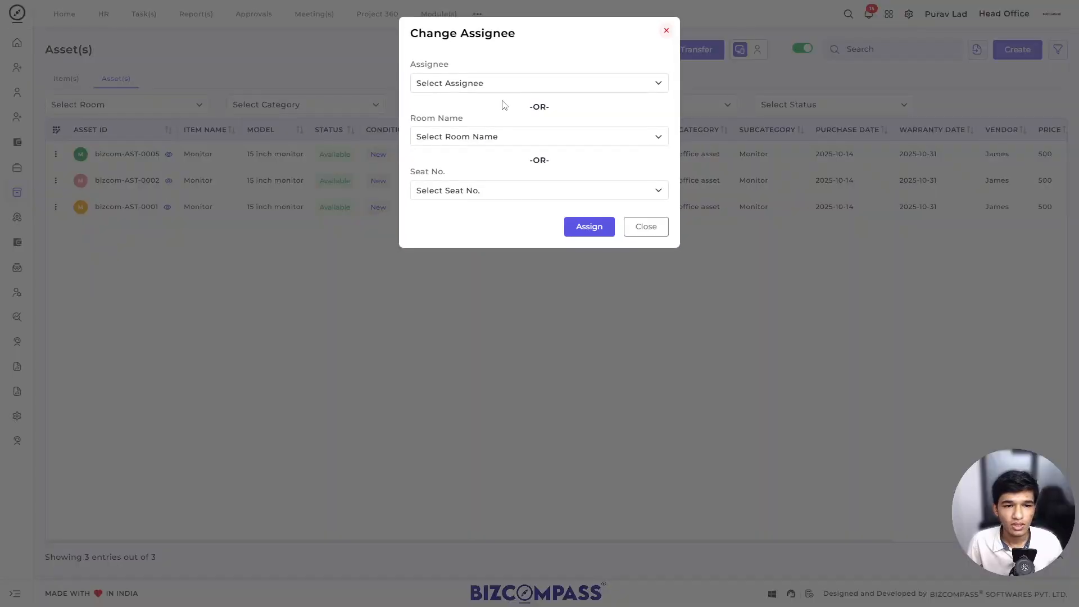
left_click(519, 84)
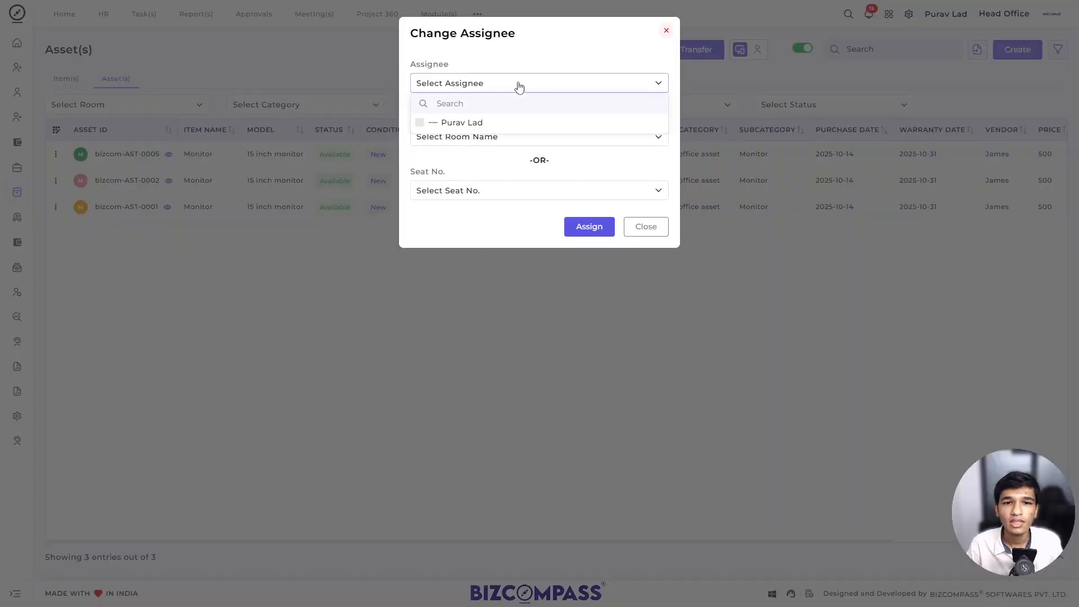
left_click(519, 84)
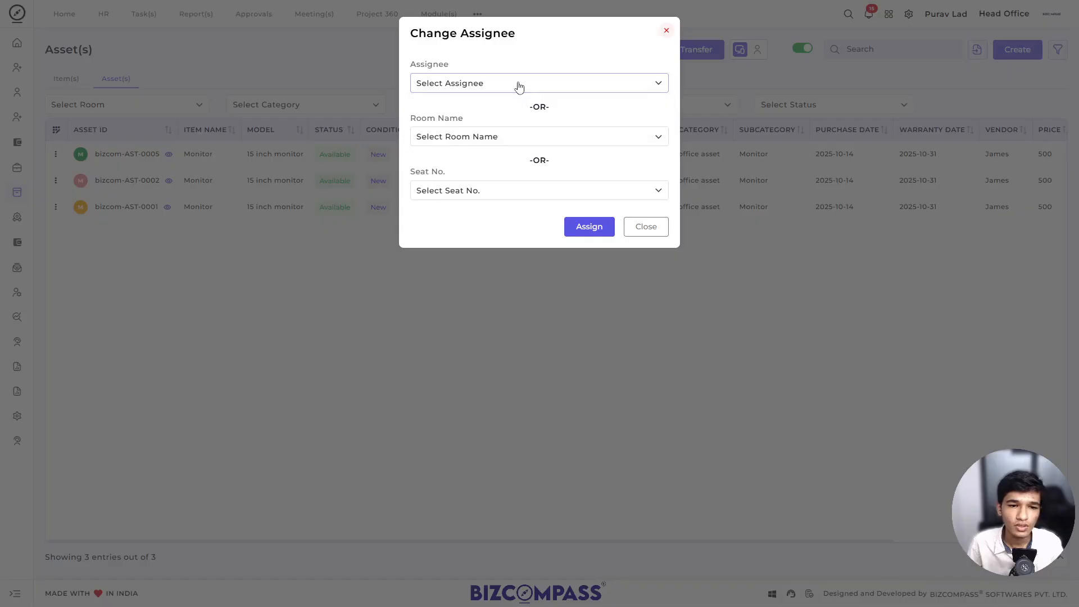
left_click(494, 138)
left_click(484, 190)
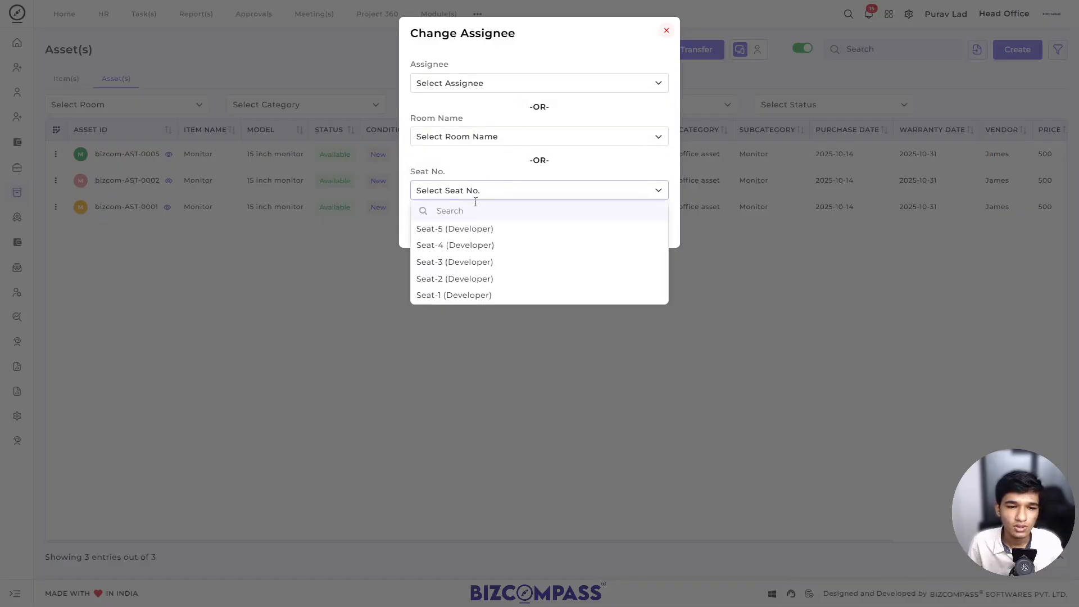
left_click(487, 85)
left_click(475, 123)
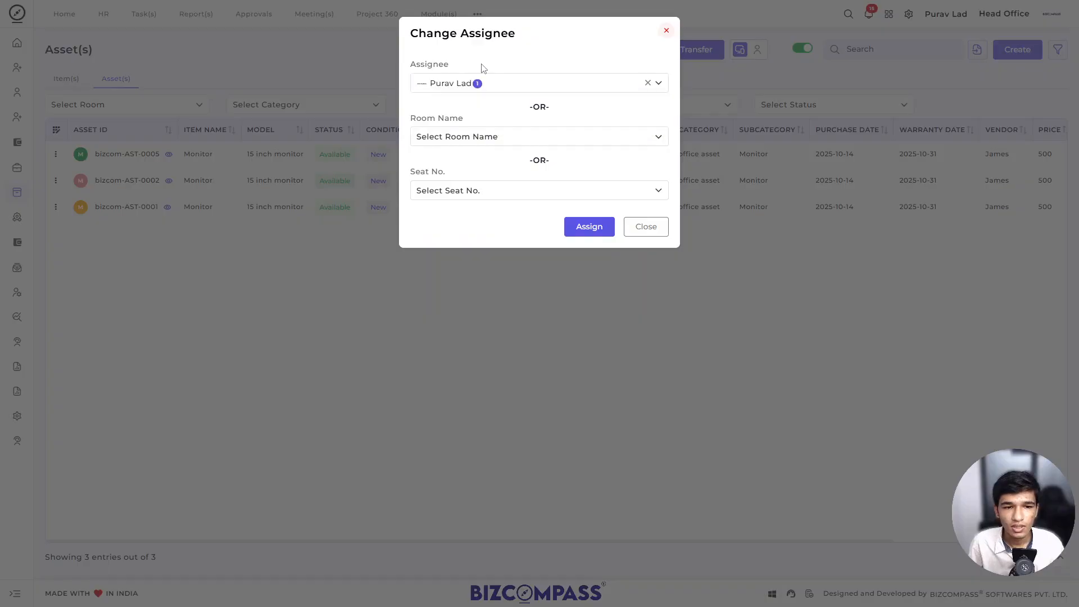
- Assign the asset with room Developer and seat Seat-2 (Developer), and confirm that it was received
left_click(477, 137)
left_click(462, 154)
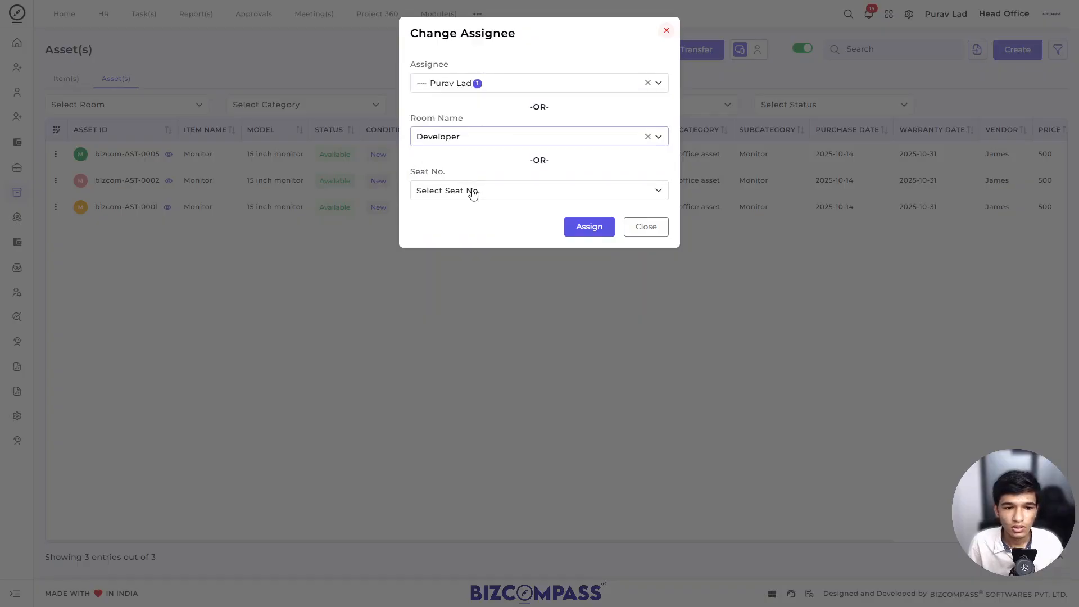
left_click(470, 192)
left_click(469, 279)
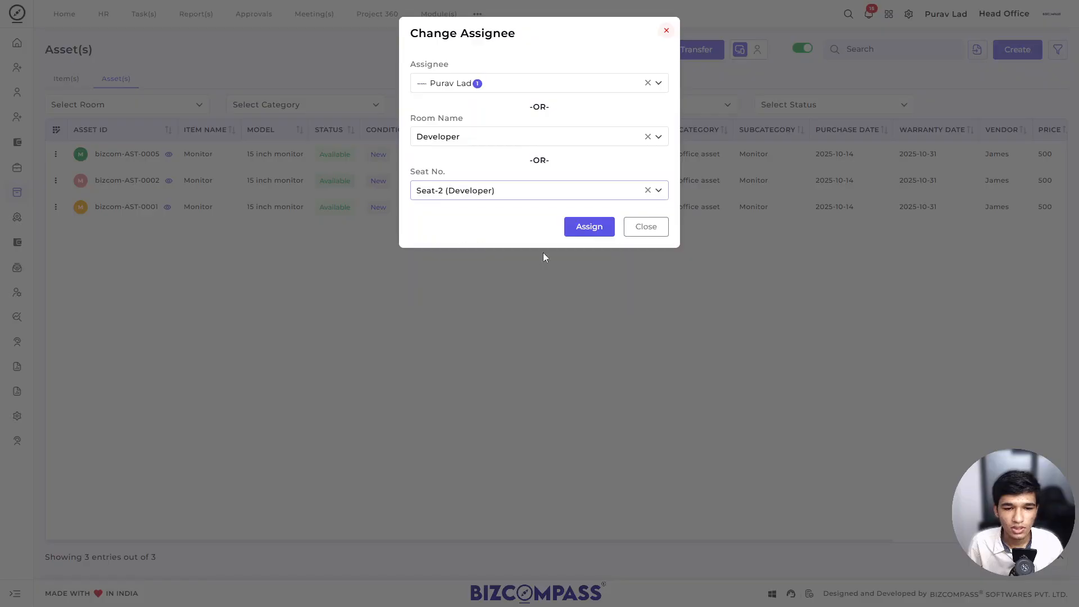
left_click(595, 227)
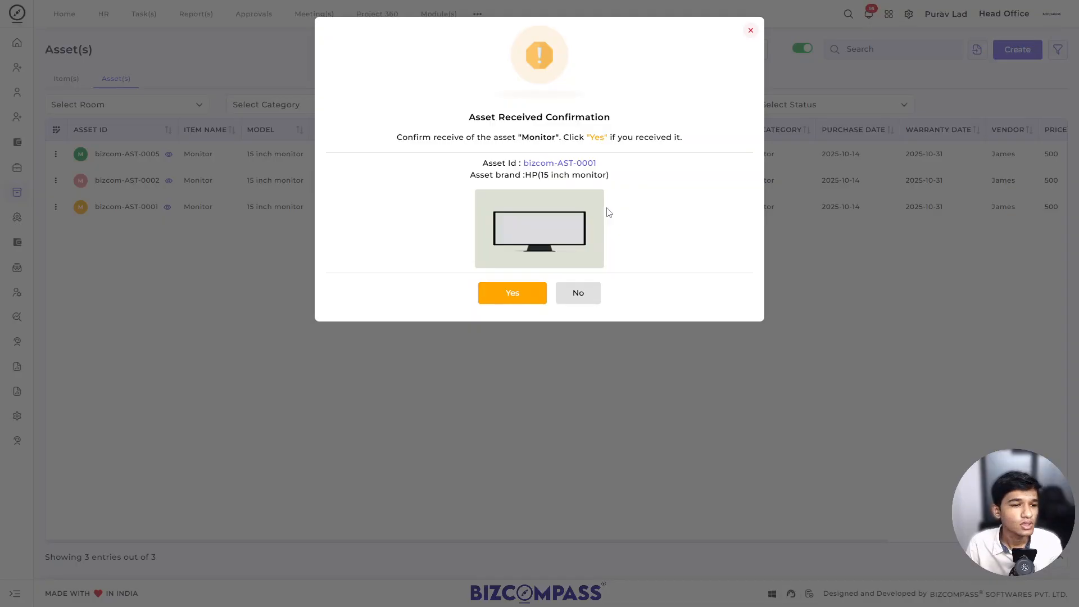
left_click(519, 293)
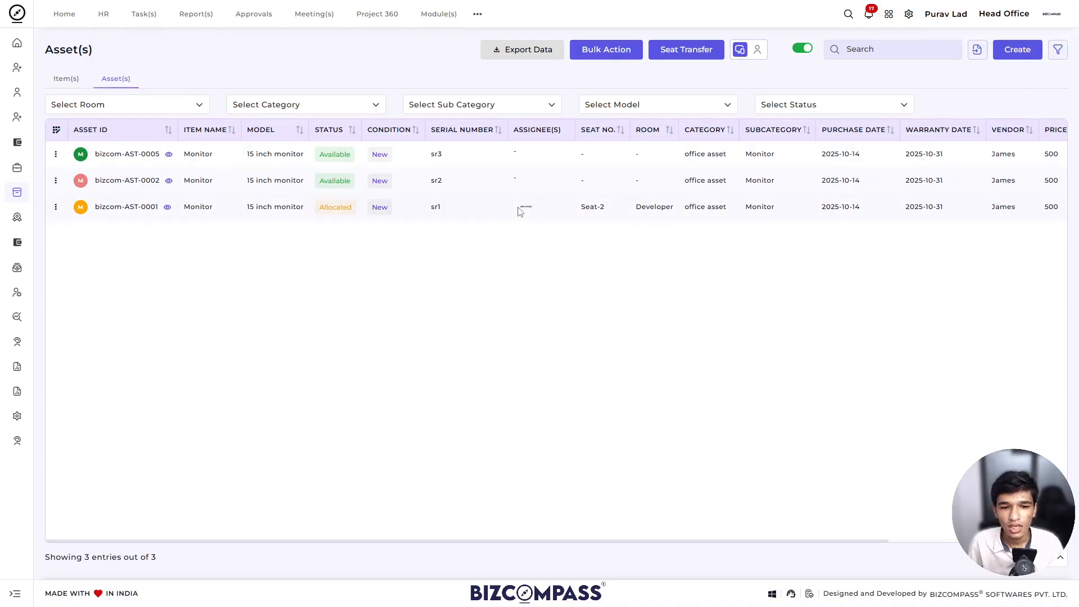
mouse_move(524, 211)
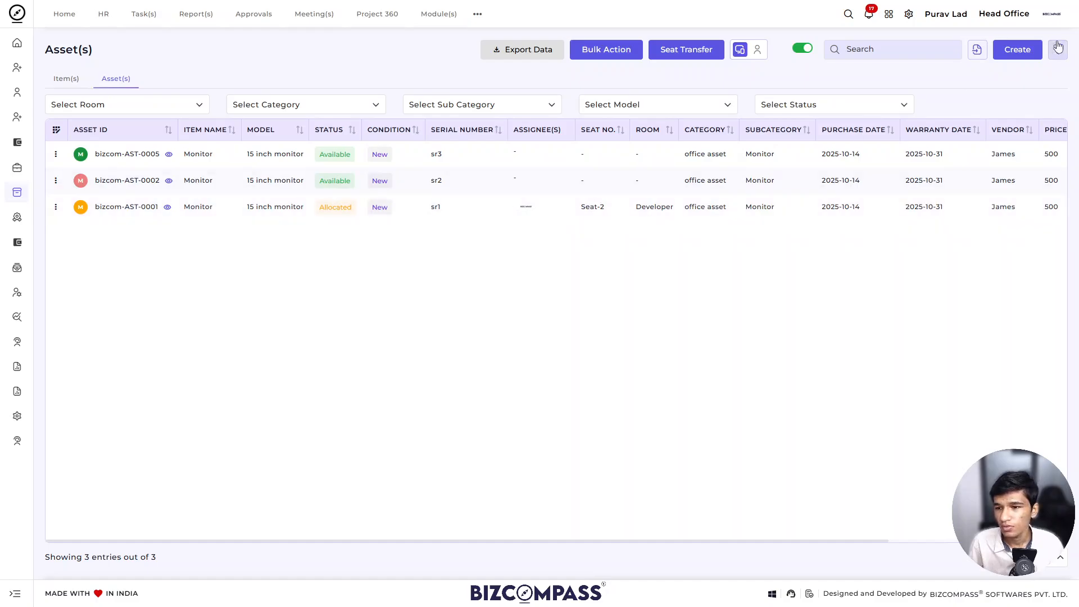
- Open the signed-in employee's own profile and review the assets assigned to it
left_click(1053, 17)
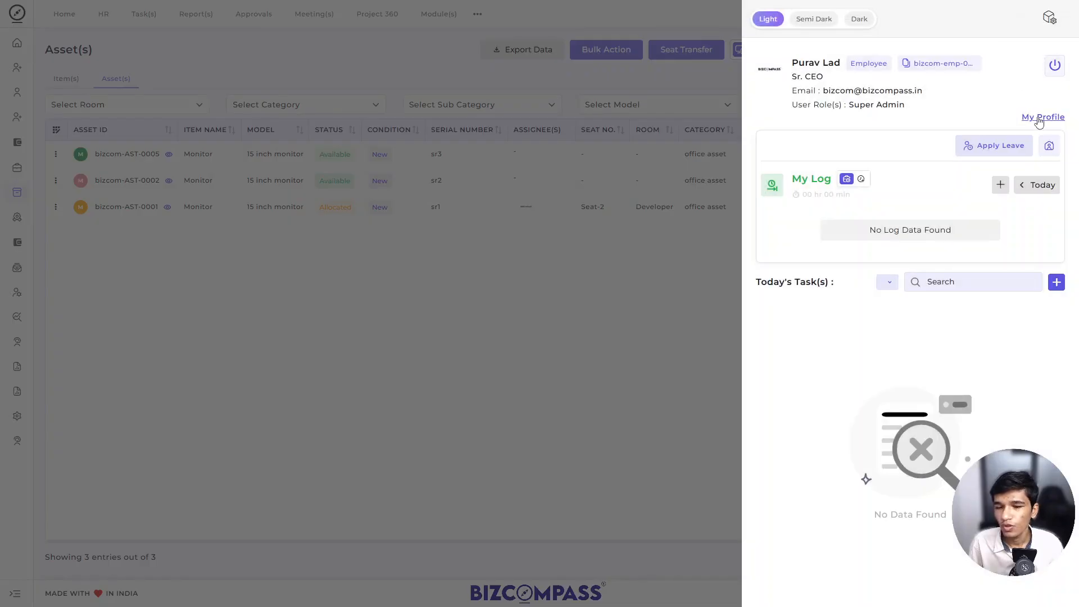
left_click(1039, 120)
left_click(251, 124)
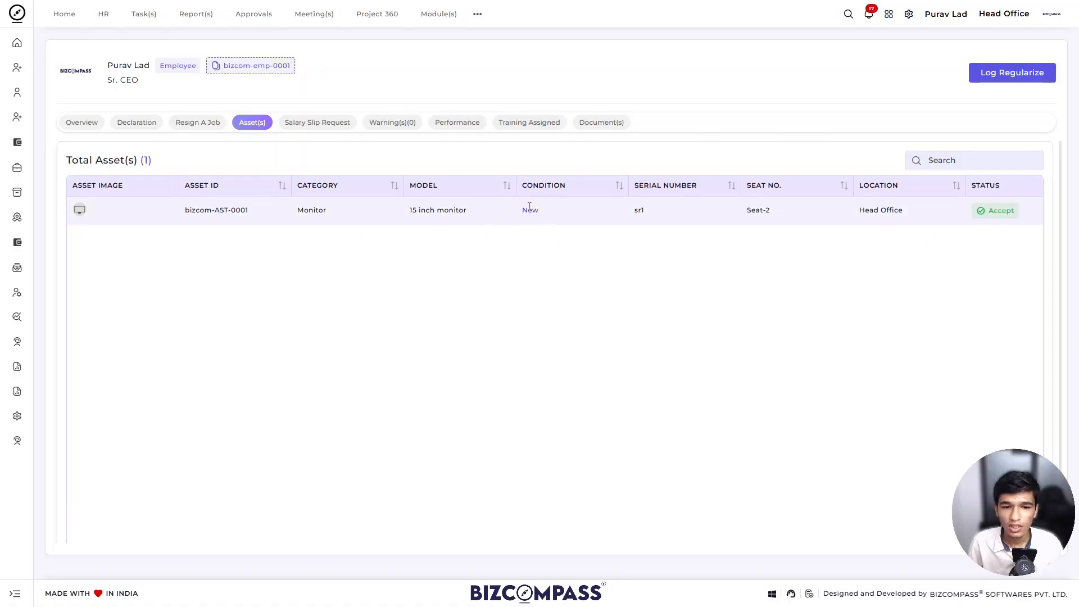
scroll(586, 217, "right", 1)
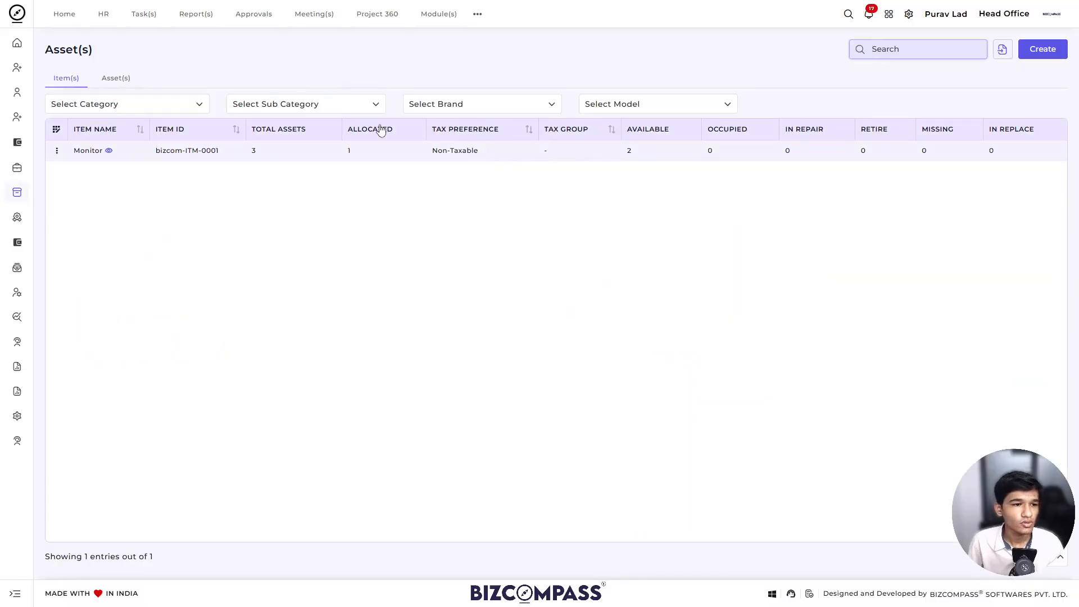
- Return to the individual assets list, check the actions for allocated asset bizcom-AST-0001, and view its activity log
left_click(117, 81)
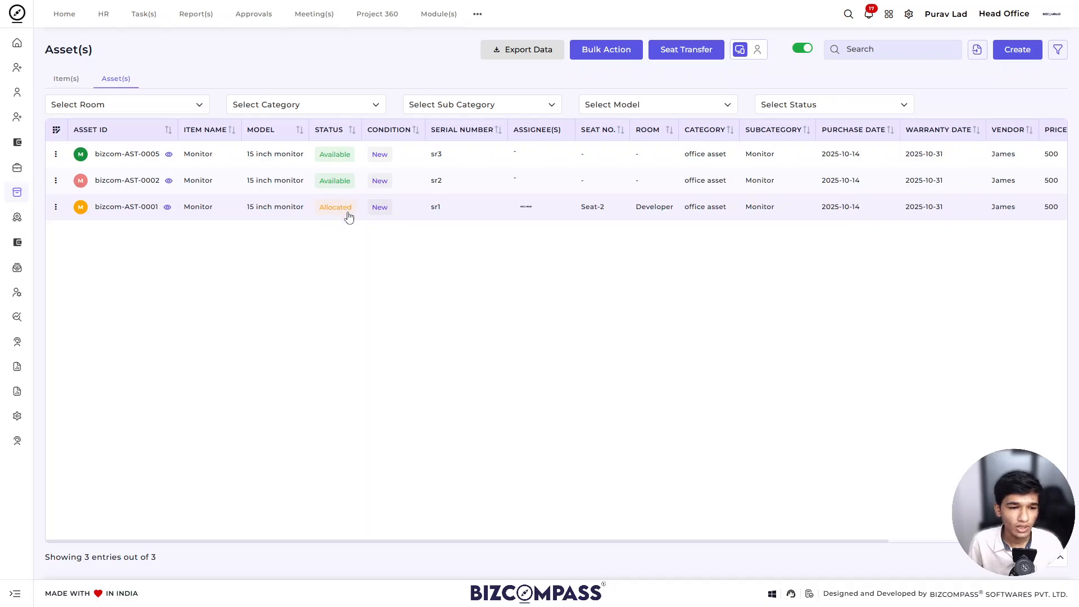
left_click(56, 208)
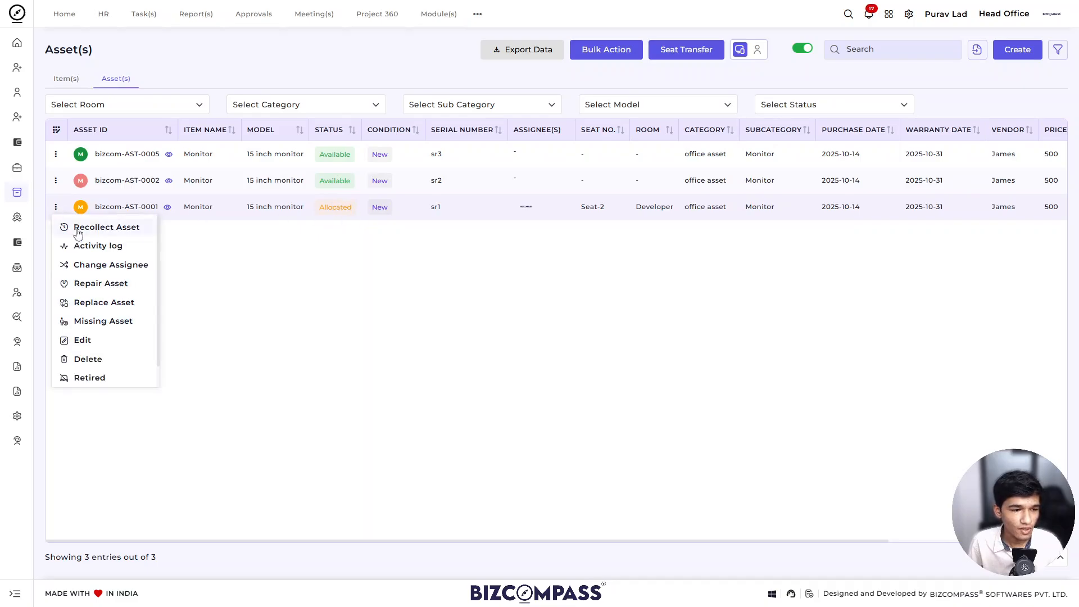
left_click(246, 255)
left_click(56, 206)
left_click(103, 248)
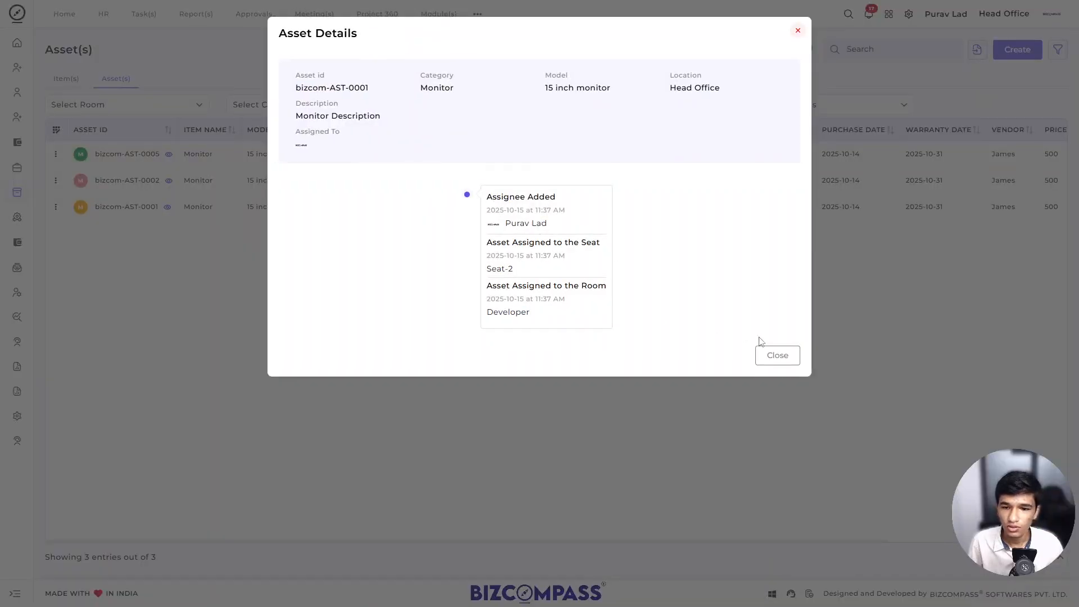
left_click(778, 356)
- View the details and activity of asset bizcom-AST-0001 in its asset view and close it
left_click(167, 207)
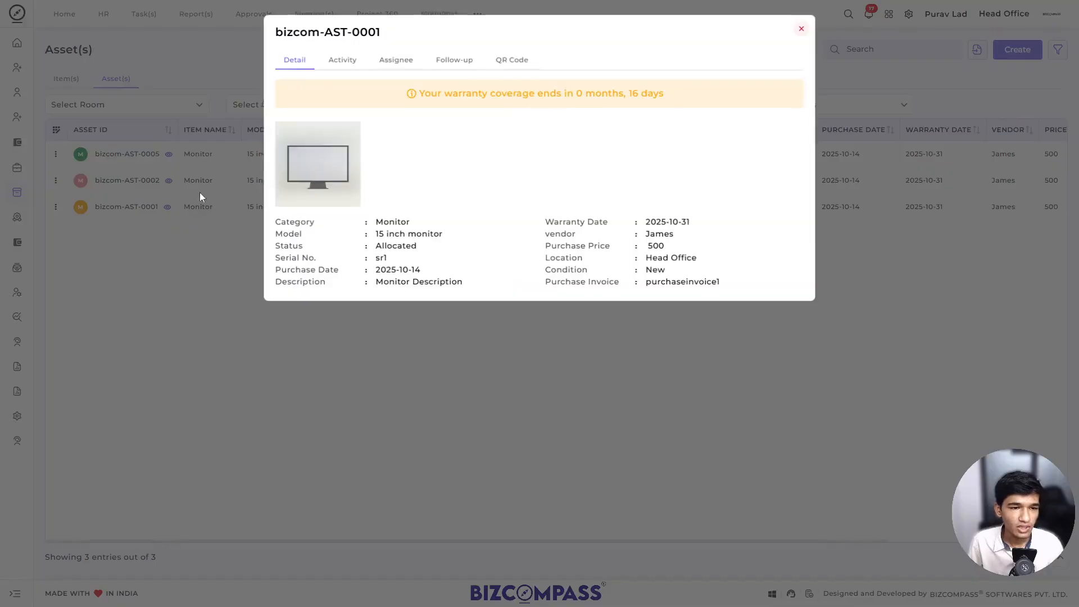
left_click(361, 68)
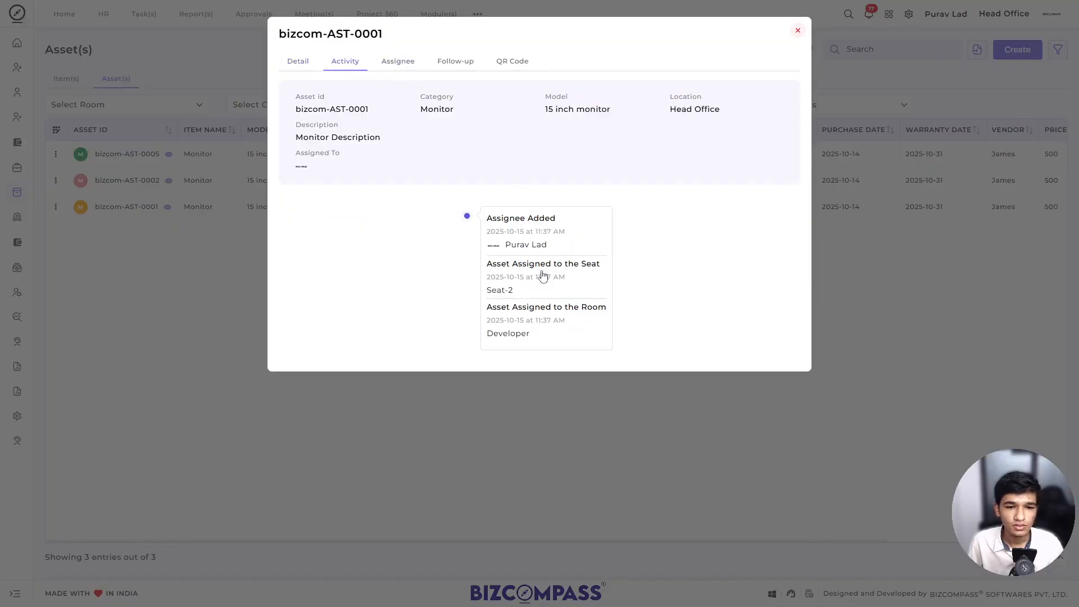
left_click(798, 31)
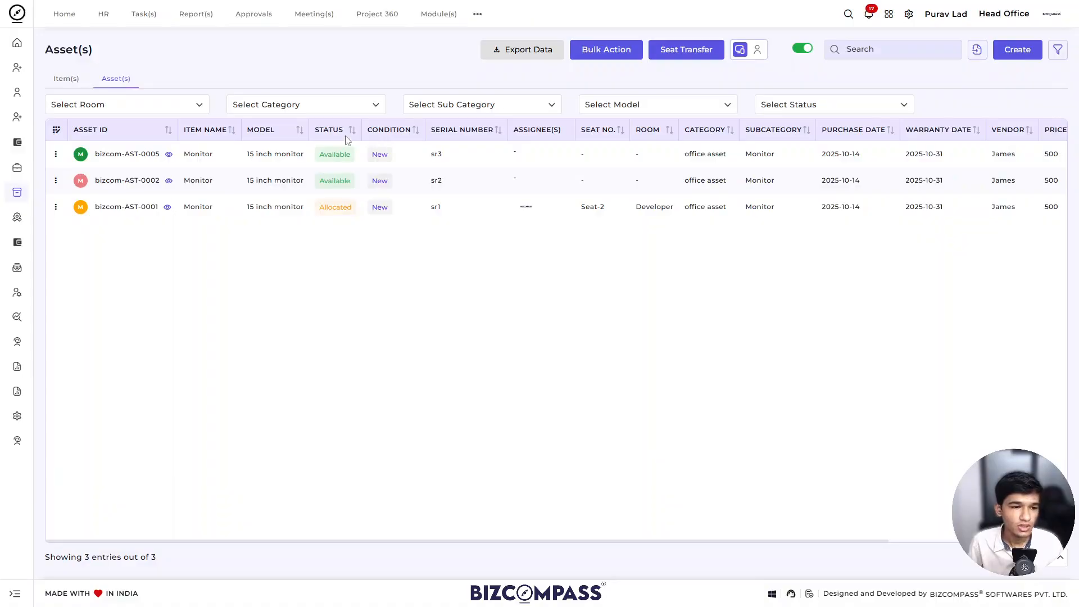
- Recollect asset bizcom-AST-0001 from its assignee, confirm the recollection, and check its assignee, seat and room entries
left_click(55, 207)
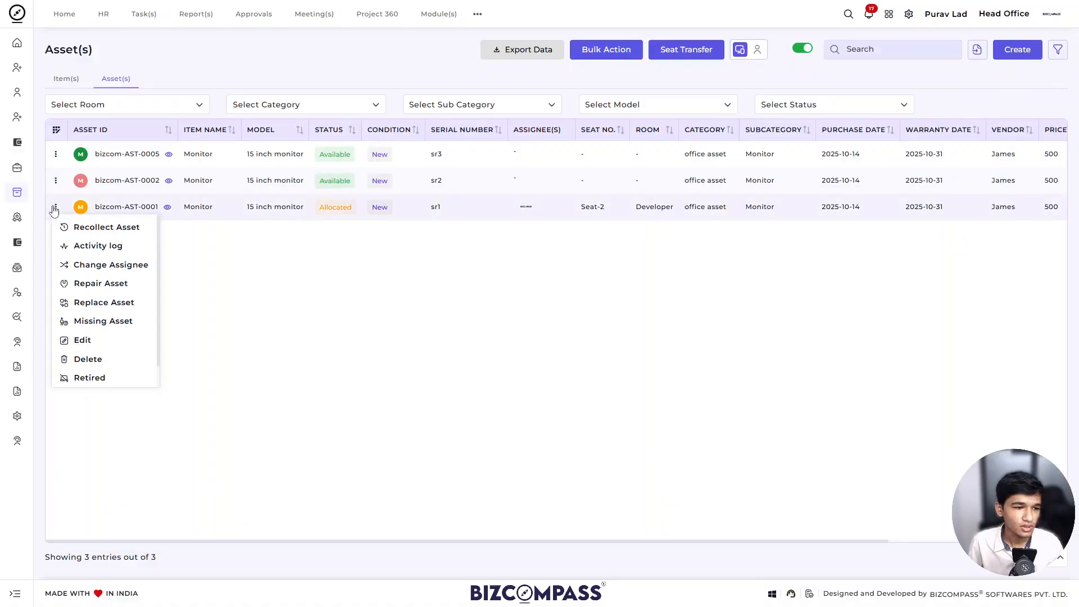
left_click(84, 227)
left_click(577, 187)
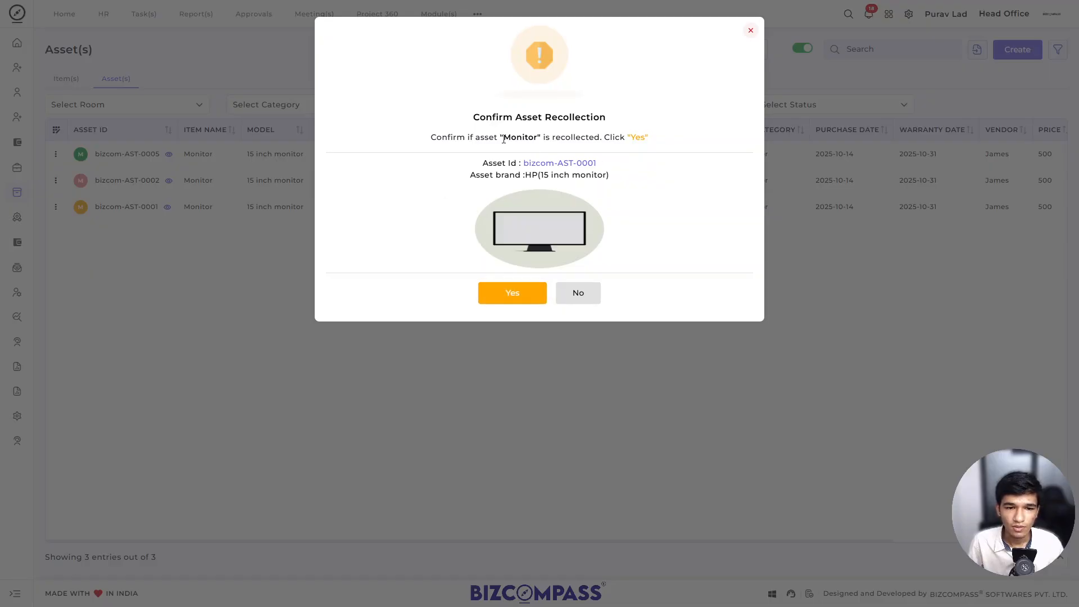
left_click(522, 294)
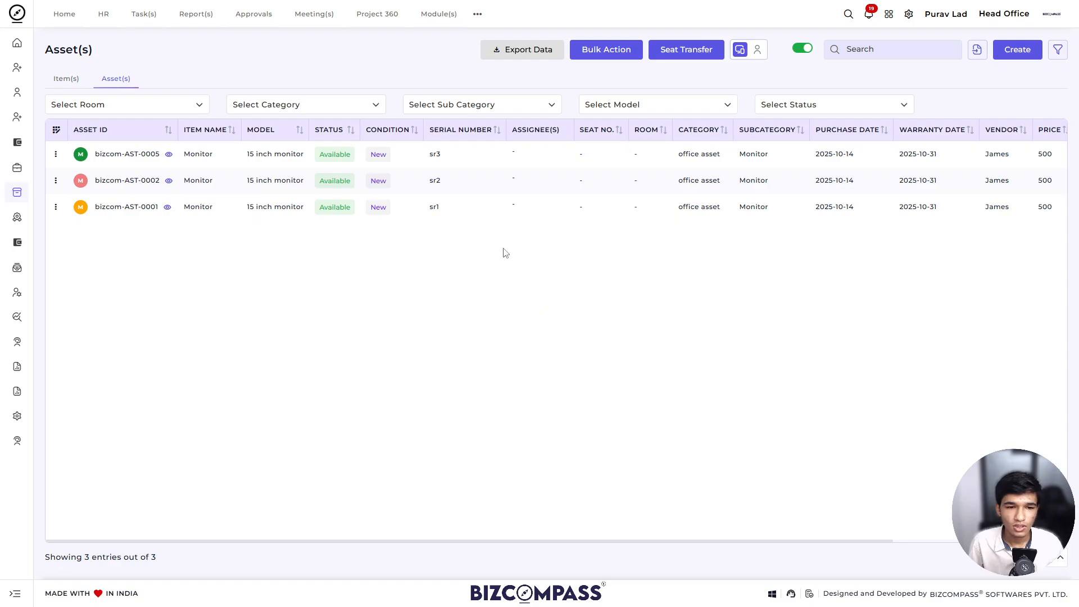
left_click_drag(510, 207, 643, 210)
left_click(636, 272)
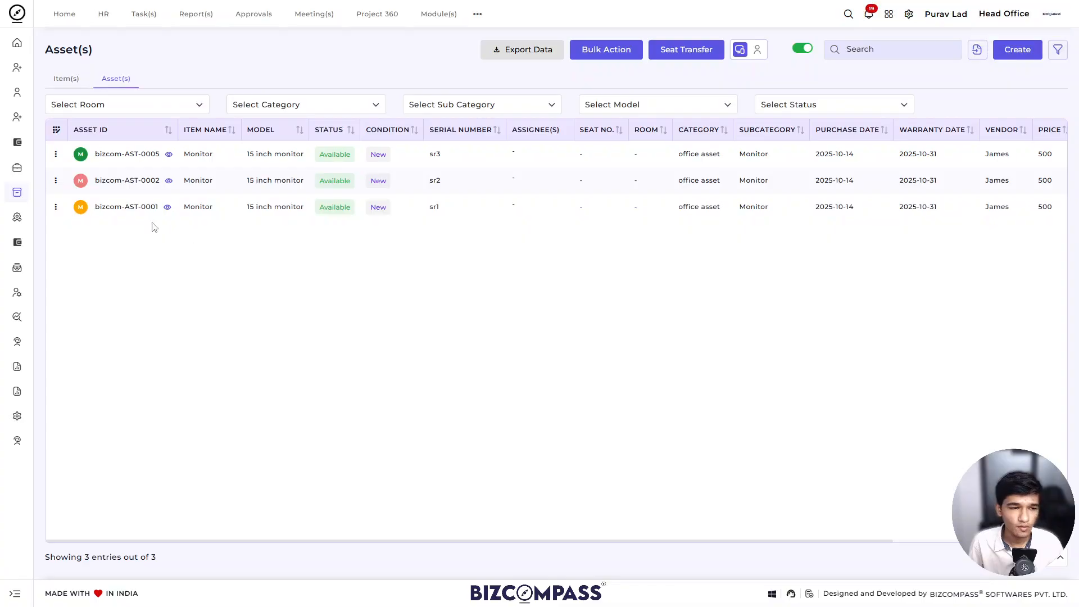
- Review the activity log of the recollected asset bizcom-AST-0001 and close it
left_click(56, 207)
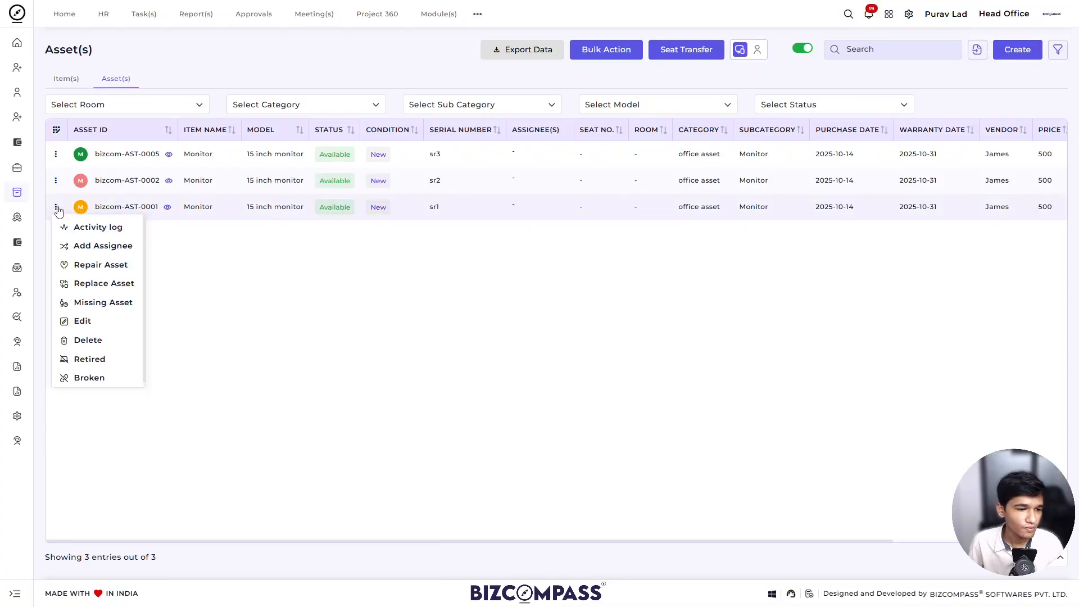
left_click(120, 233)
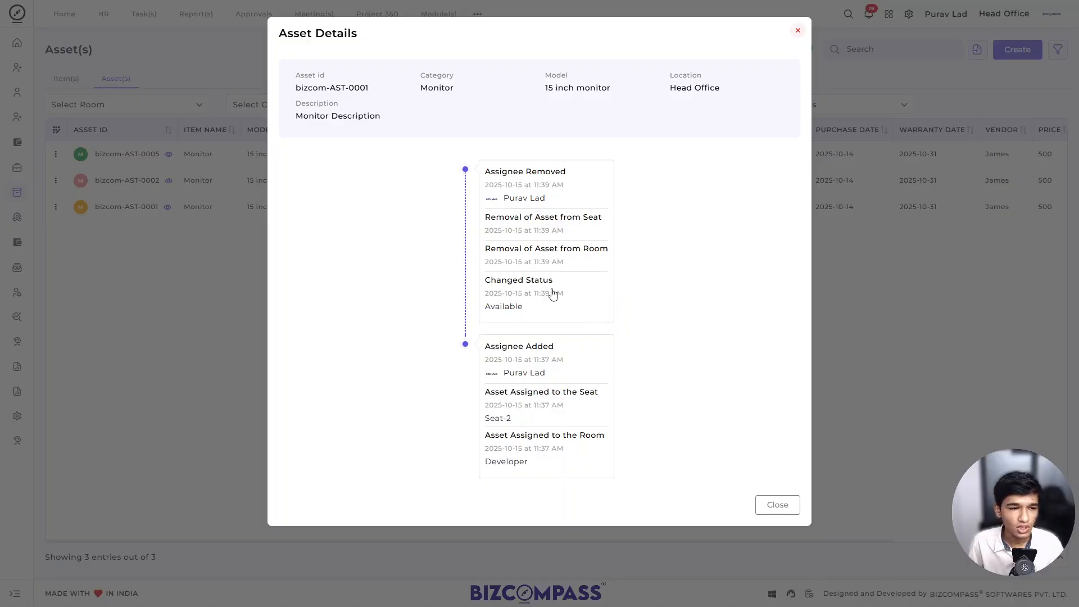
left_click(783, 505)
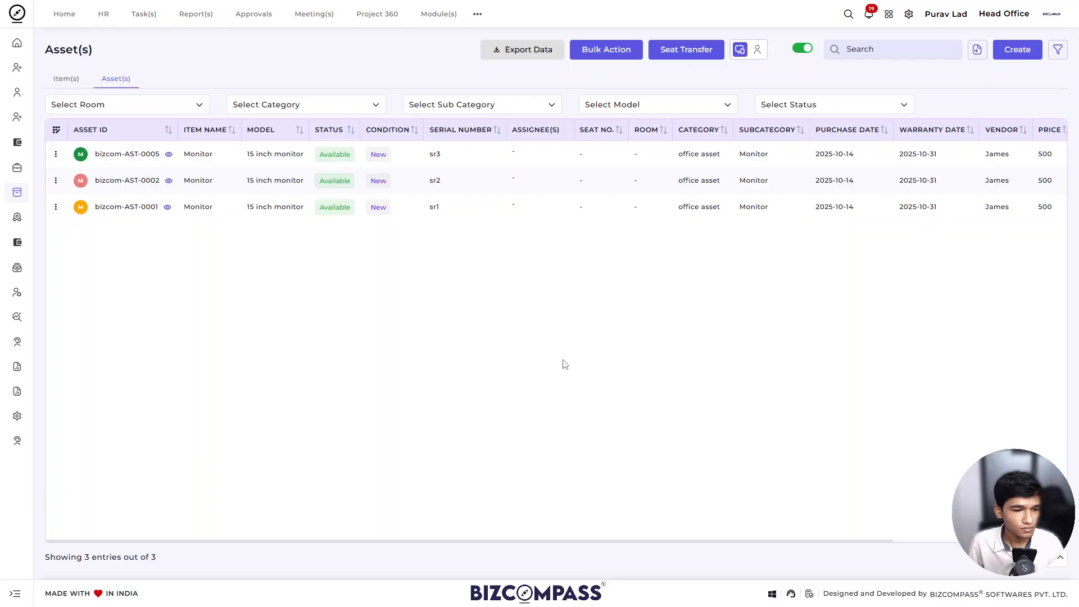
- Assign asset bizcom-AST-0001 to the listed employee without a room or seat, and confirm the assignment
left_click(56, 206)
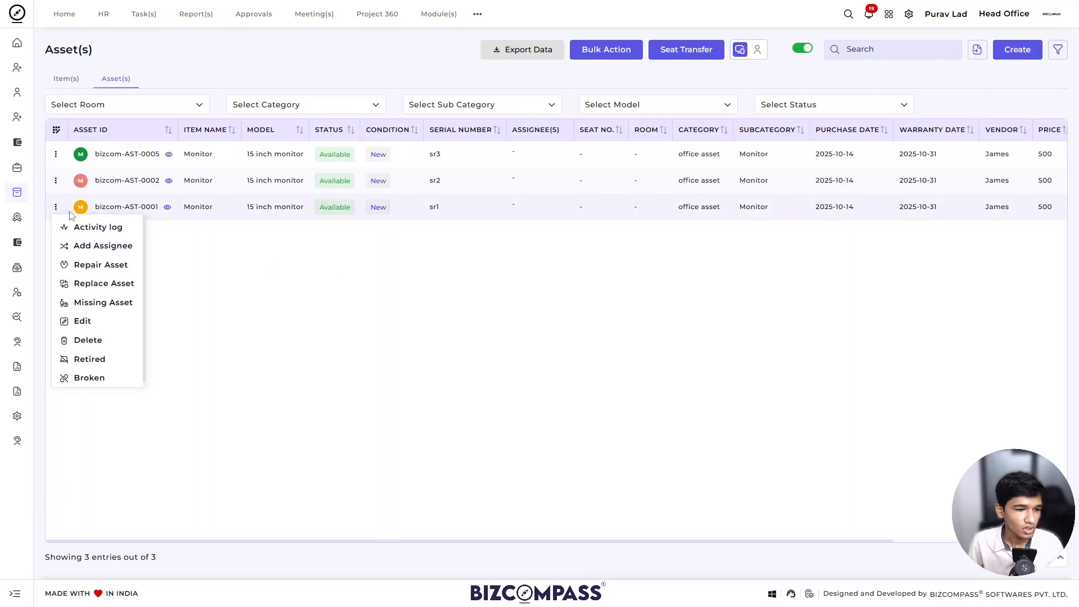
left_click(103, 246)
left_click(503, 83)
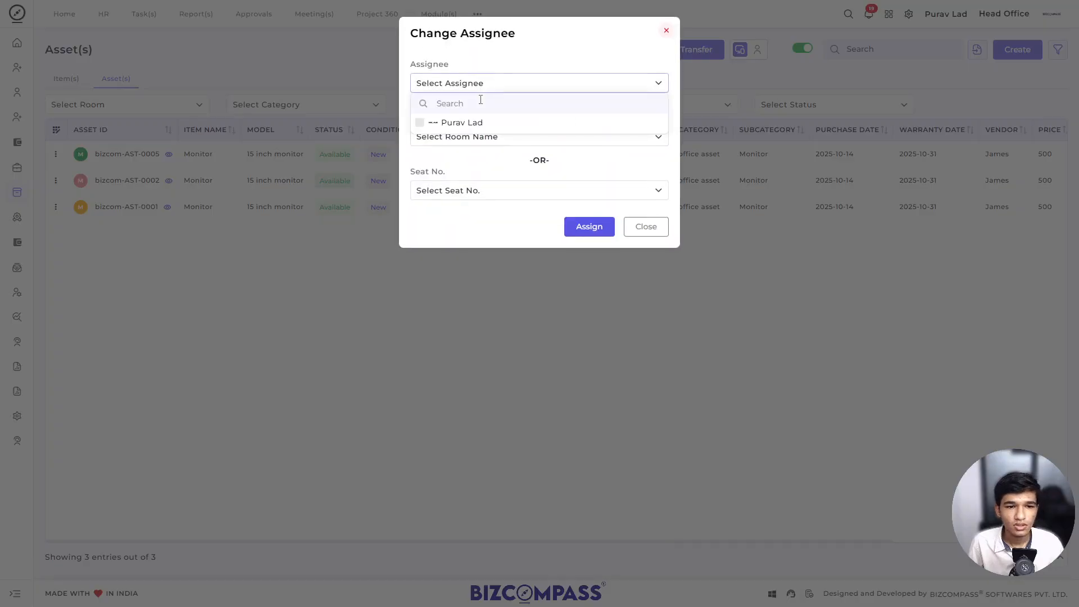
left_click(461, 123)
left_click(589, 226)
left_click(510, 292)
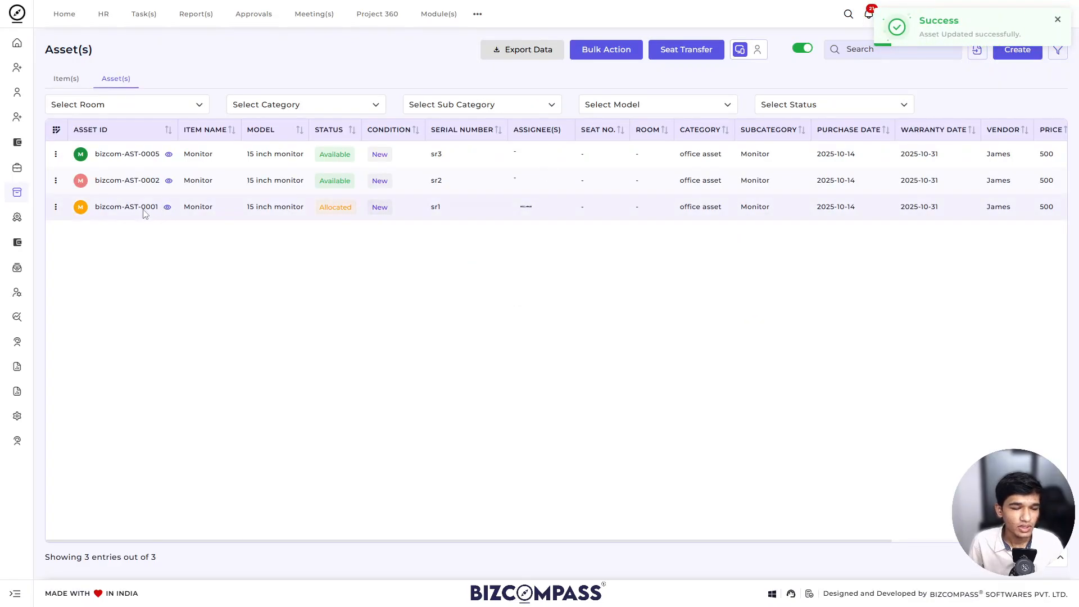
- View the current and previous assignees of asset bizcom-AST-0001 and close the asset view
left_click(167, 207)
left_click(400, 63)
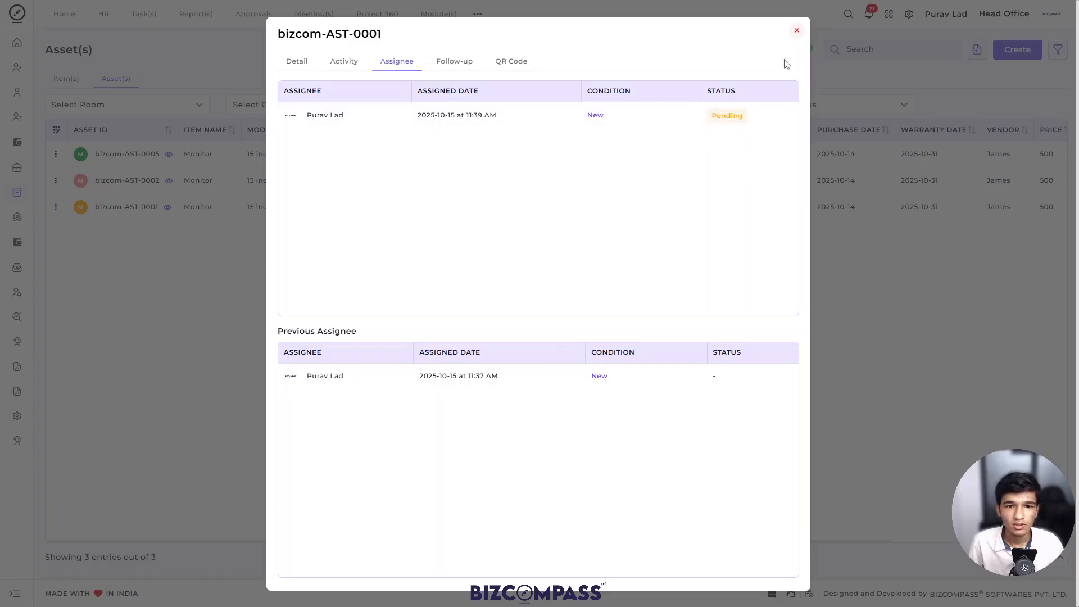
left_click(797, 30)
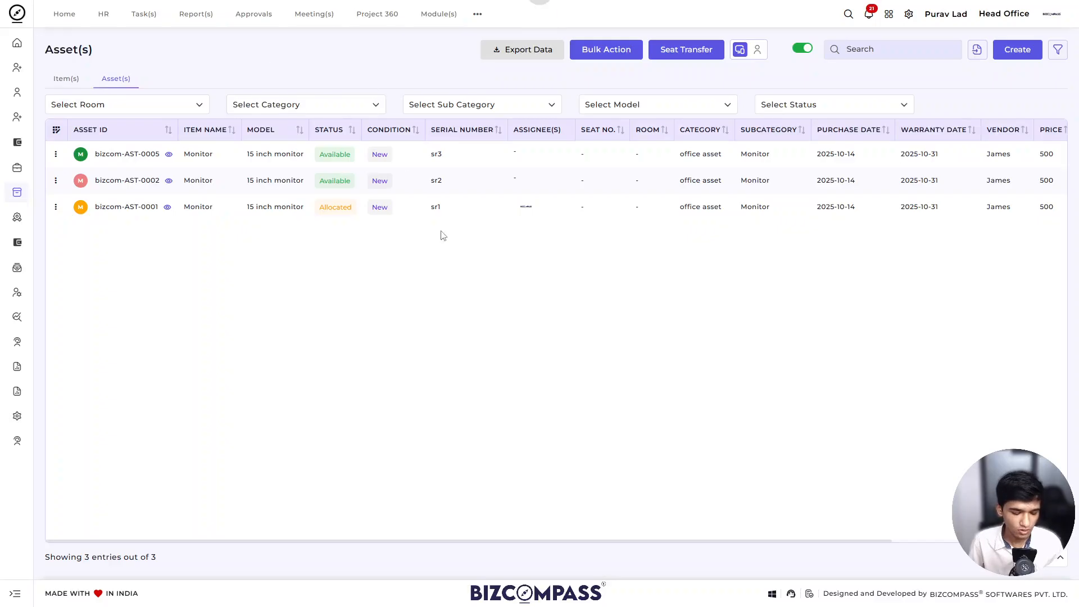
- Reload the page, return to the assets list, and recheck the assignee status of bizcom-AST-0001
key("F5")
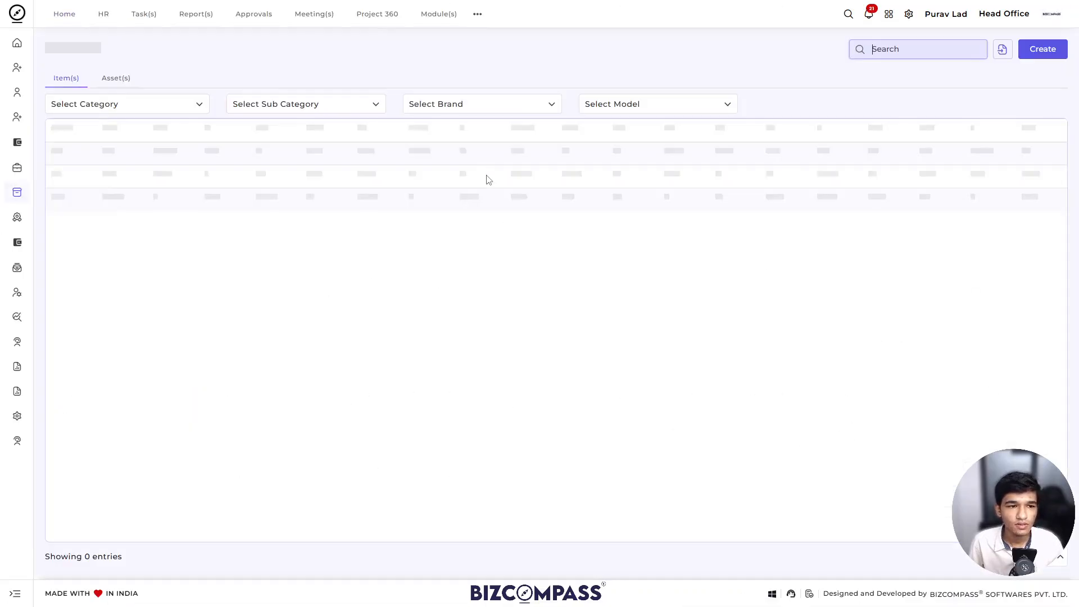
left_click(112, 78)
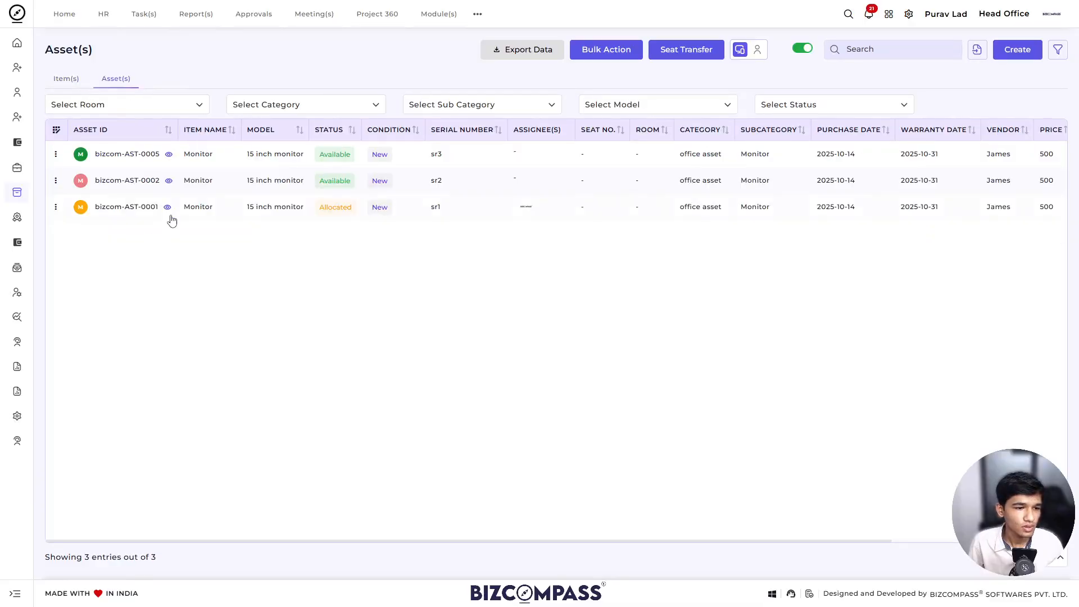
left_click(167, 207)
left_click(400, 63)
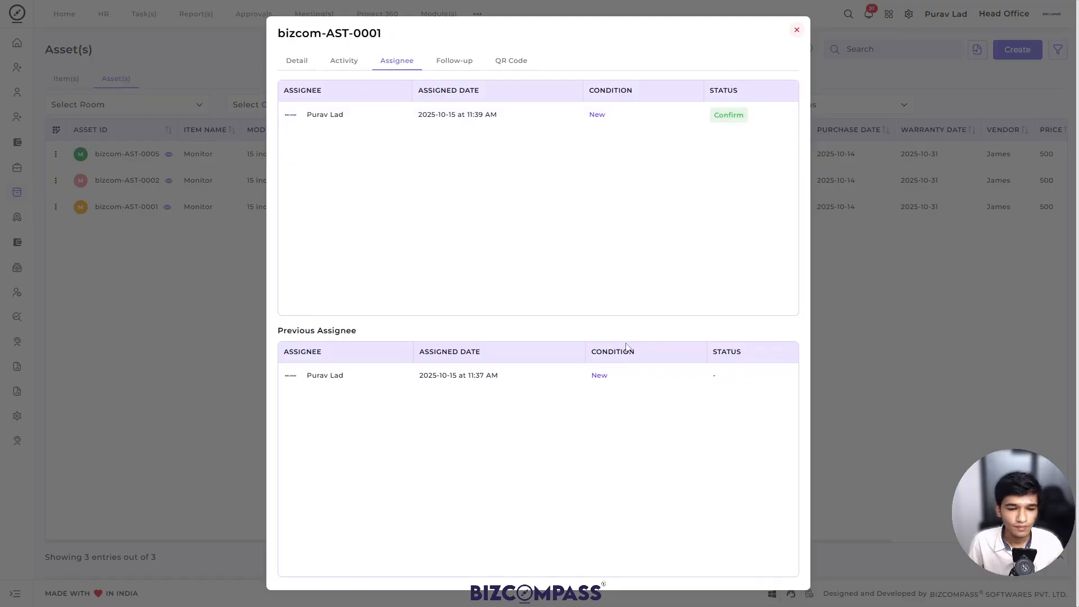
left_click(796, 31)
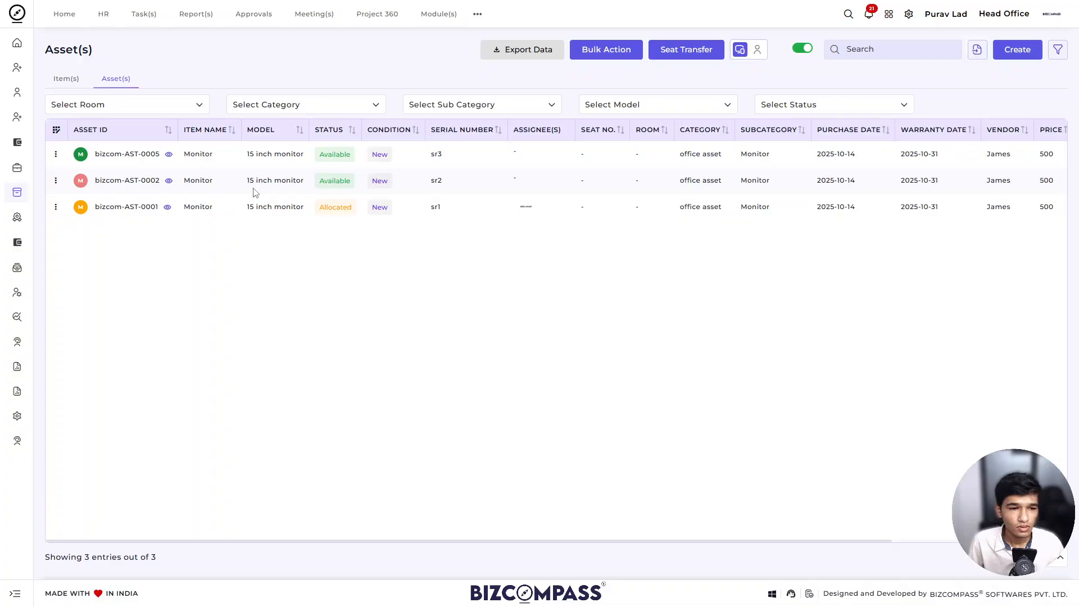
- Check the condition choices for bizcom-AST-0001, and compare its available actions with those of bizcom-AST-0002
left_click(383, 209)
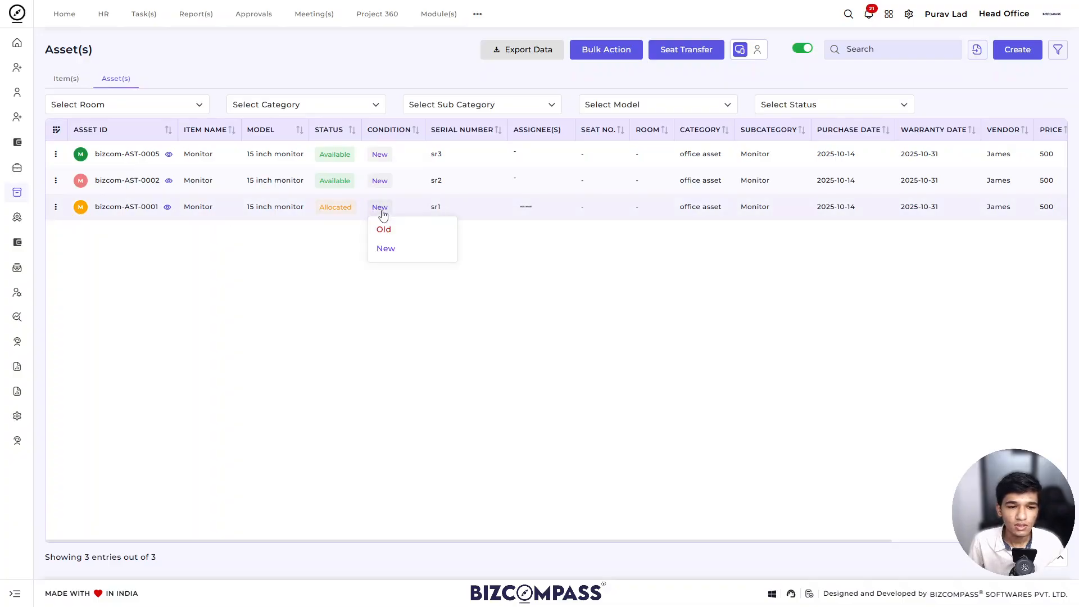
left_click(517, 271)
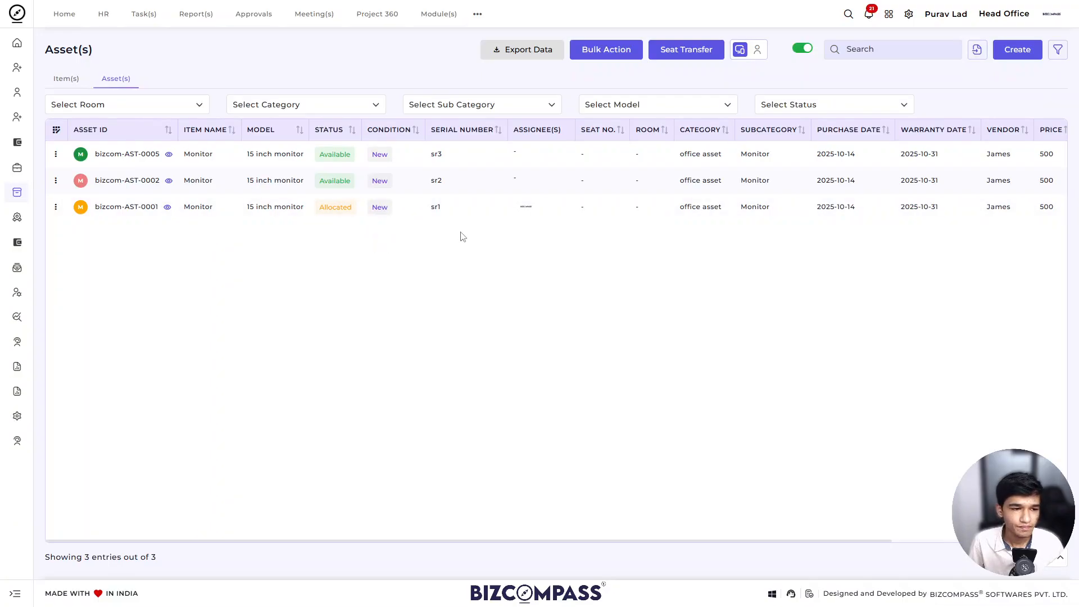
left_click(55, 209)
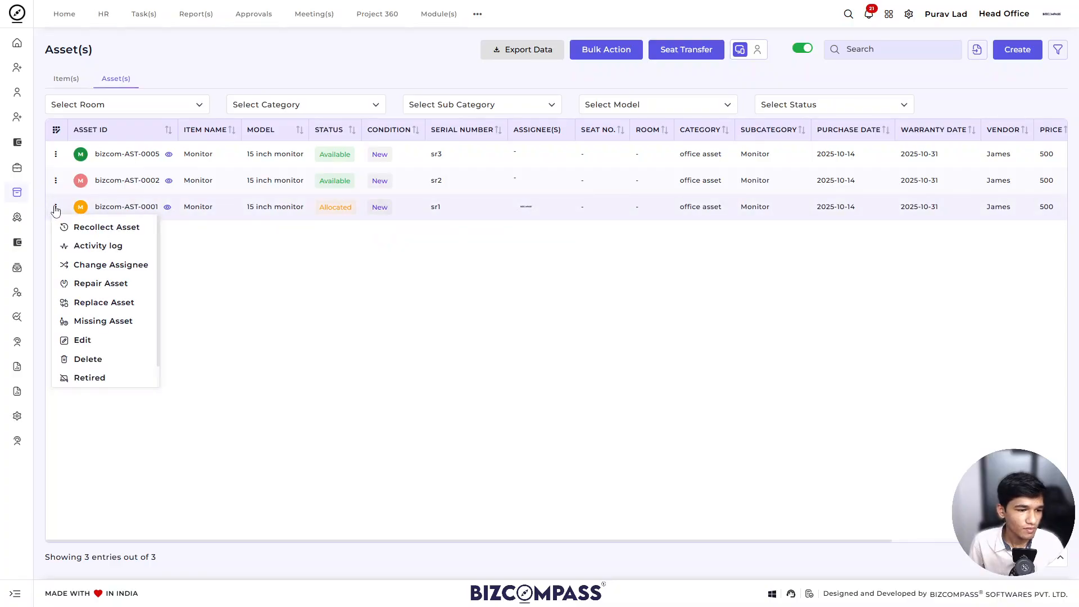
left_click(179, 292)
left_click(56, 180)
left_click(209, 284)
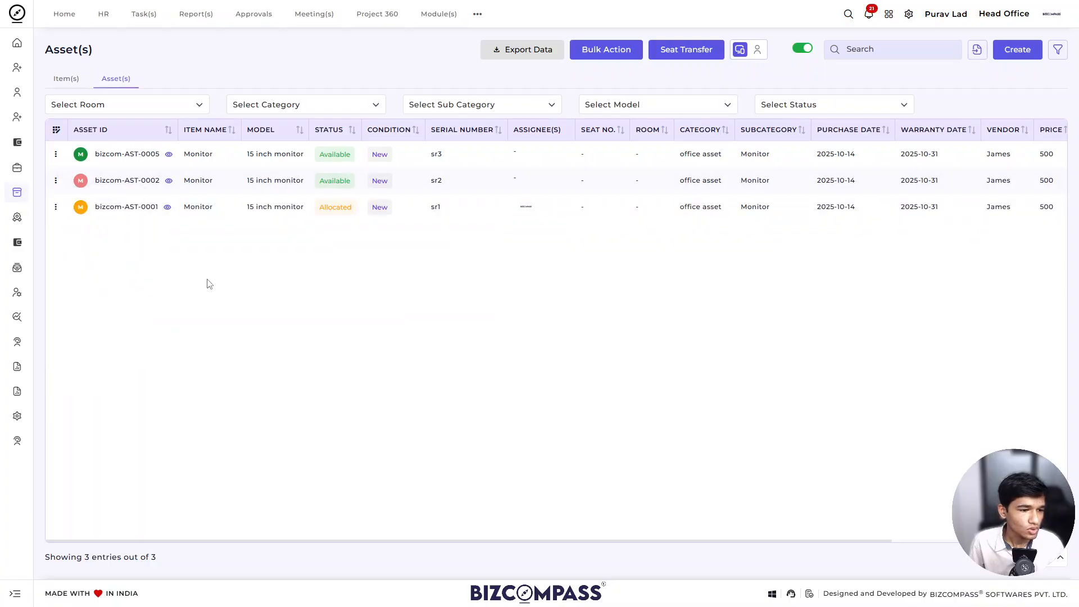
- Start a repair for asset bizcom-AST-0001, select the listed vendor, and check the contact person choices
left_click(55, 207)
left_click(117, 284)
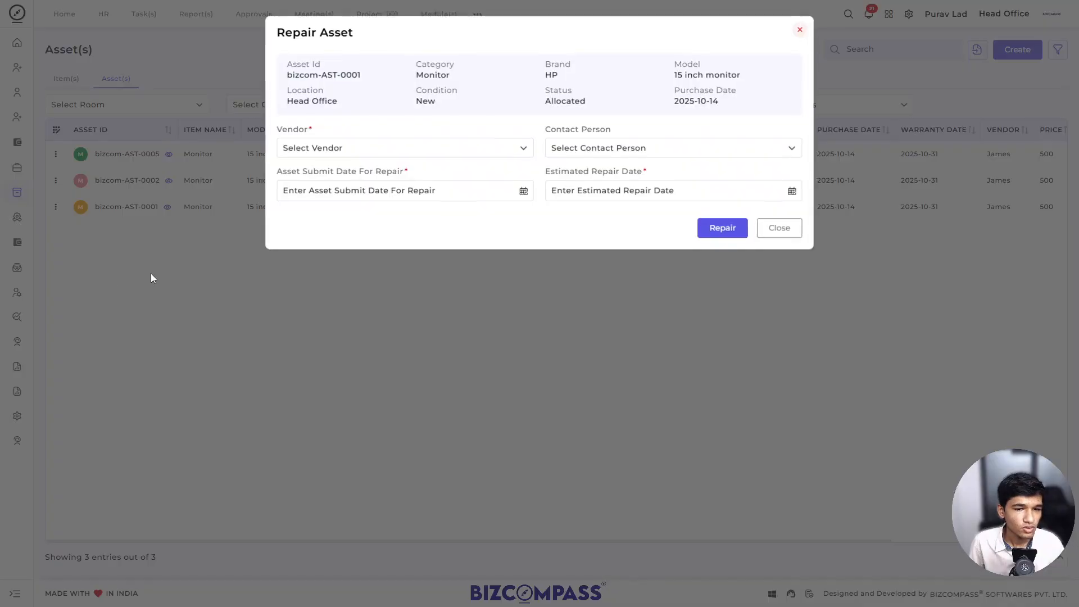
left_click(426, 156)
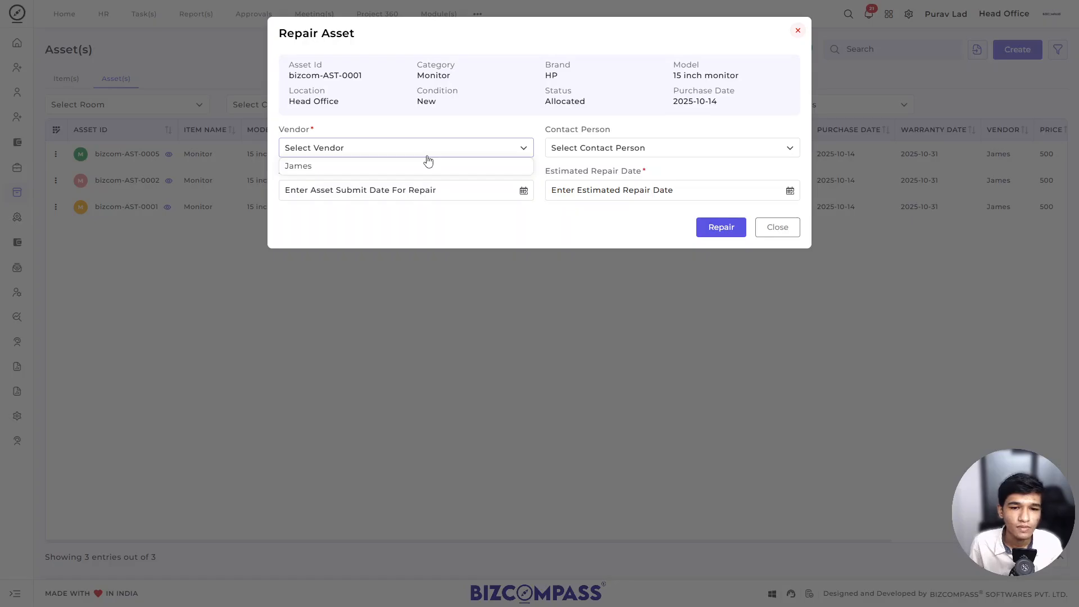
left_click(414, 169)
left_click(559, 148)
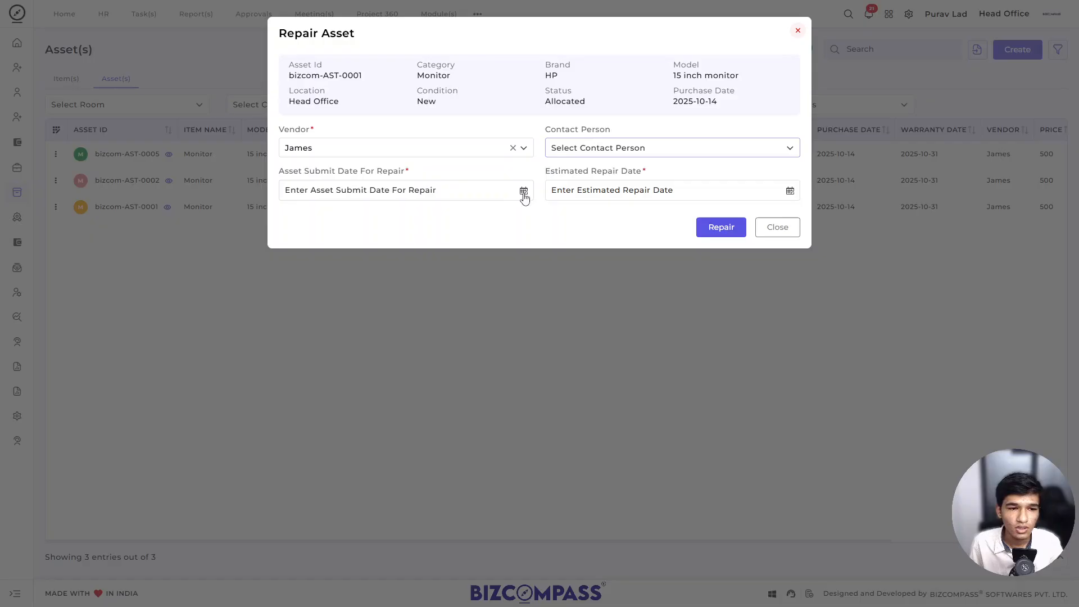
- Send the asset for repair with submit date 15 Oct, 2025 and estimated repair date 17 Oct, 2025, confirming its recollection
left_click(432, 195)
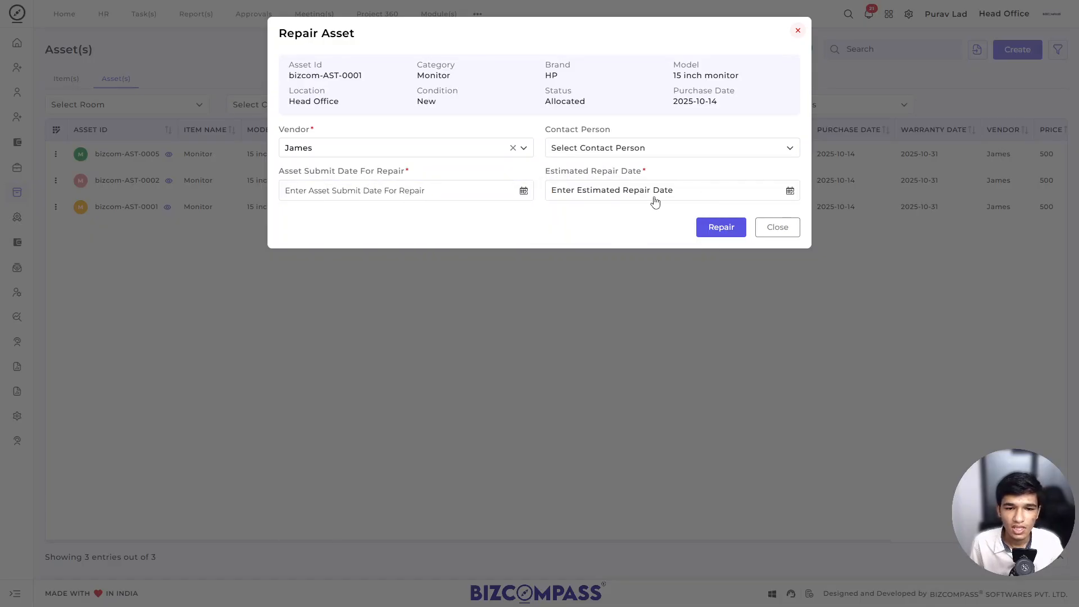
left_click(621, 189)
left_click(613, 222)
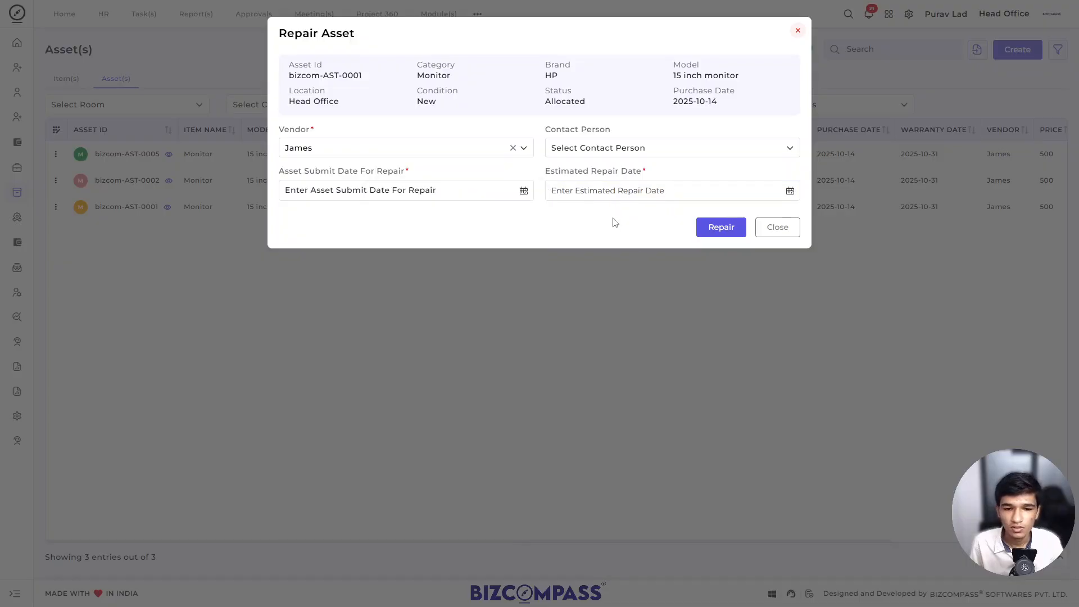
left_click(408, 190)
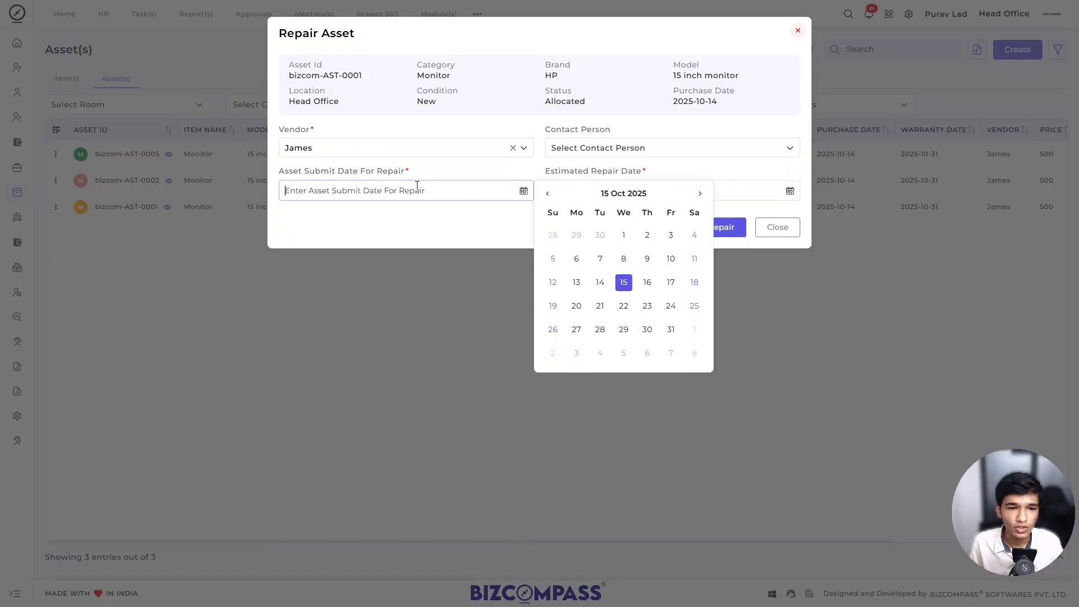
left_click(624, 282)
left_click(629, 192)
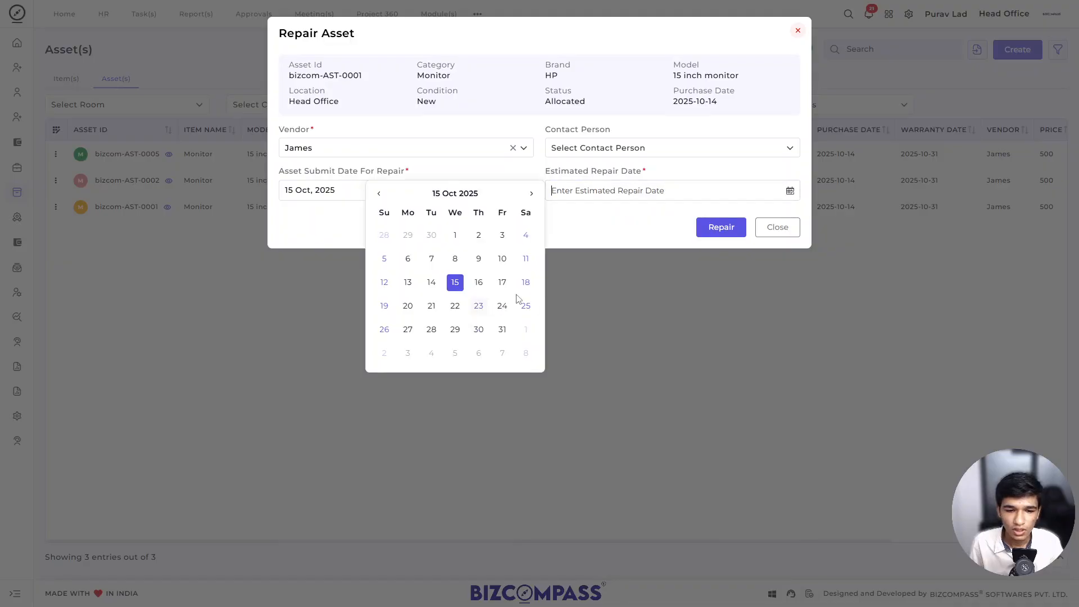
left_click(502, 283)
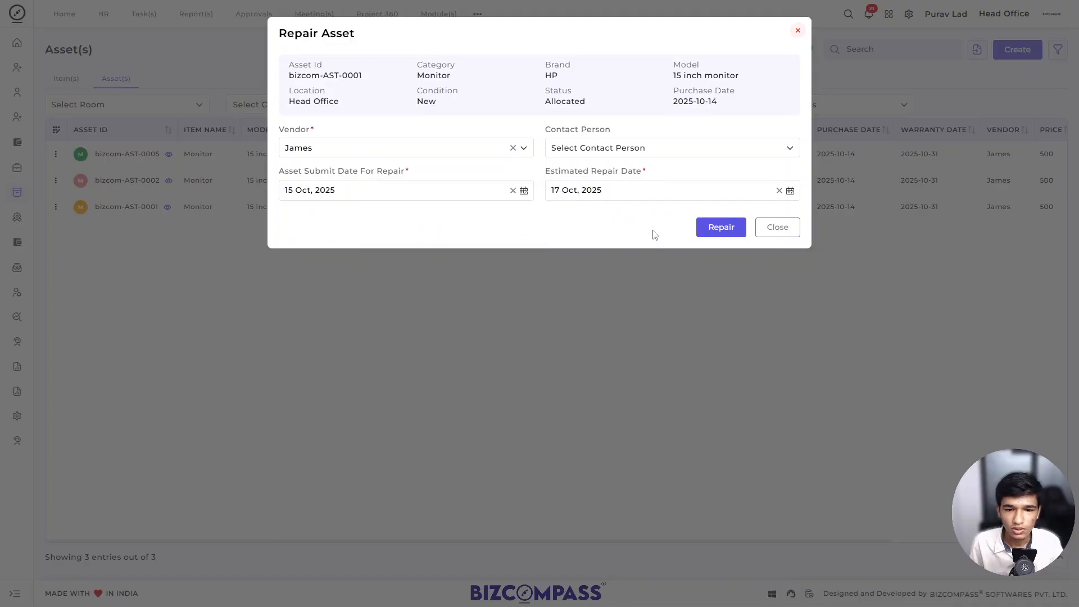
left_click(741, 228)
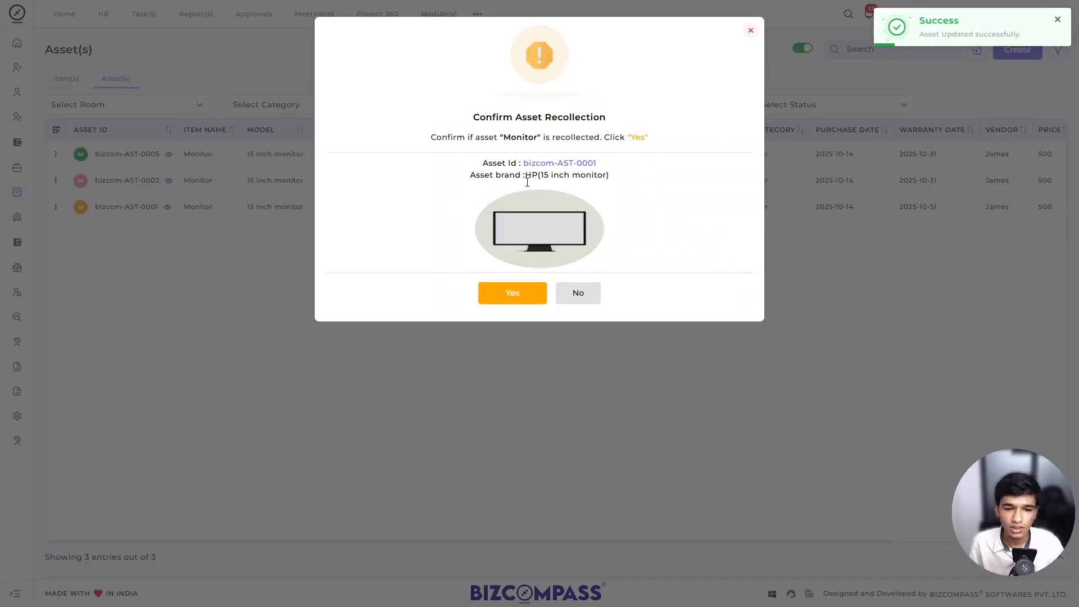
left_click(524, 294)
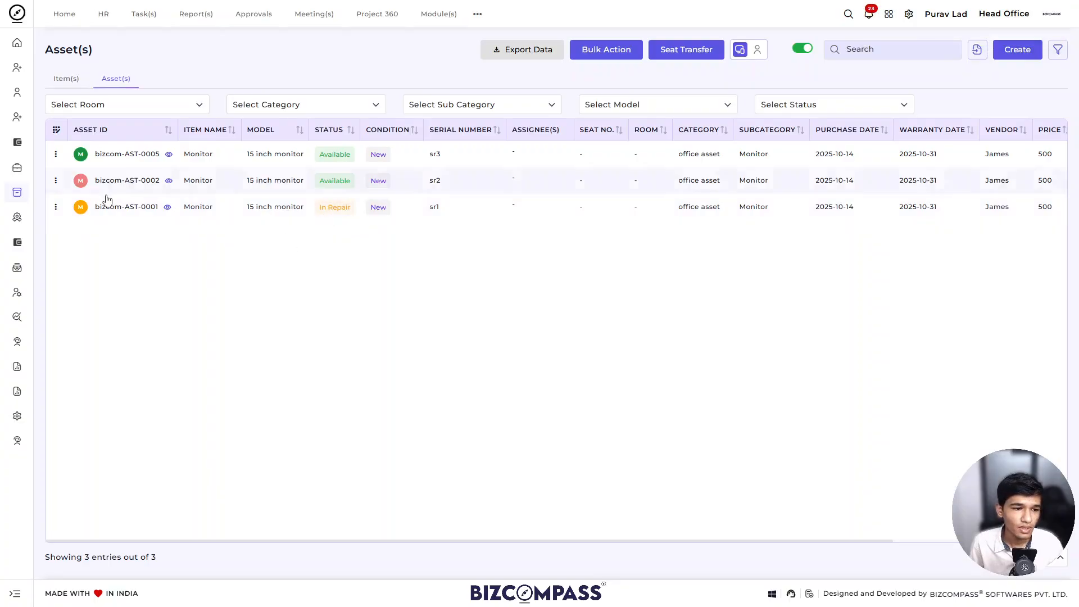
- Open the details of bizcom-AST-0001 and review its repair entry in the follow-ups
left_click(167, 206)
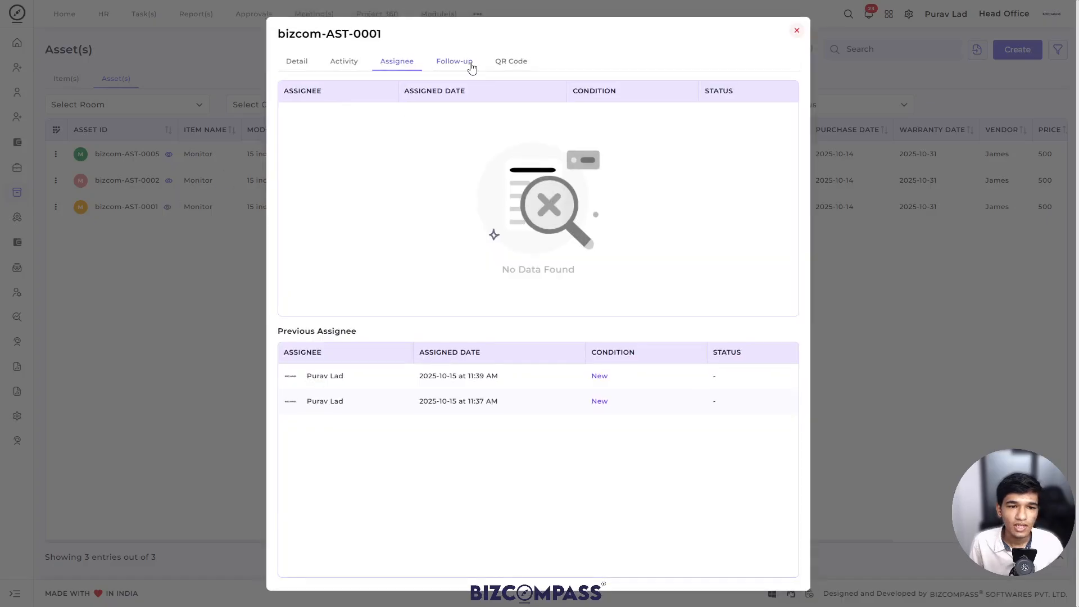
left_click(471, 66)
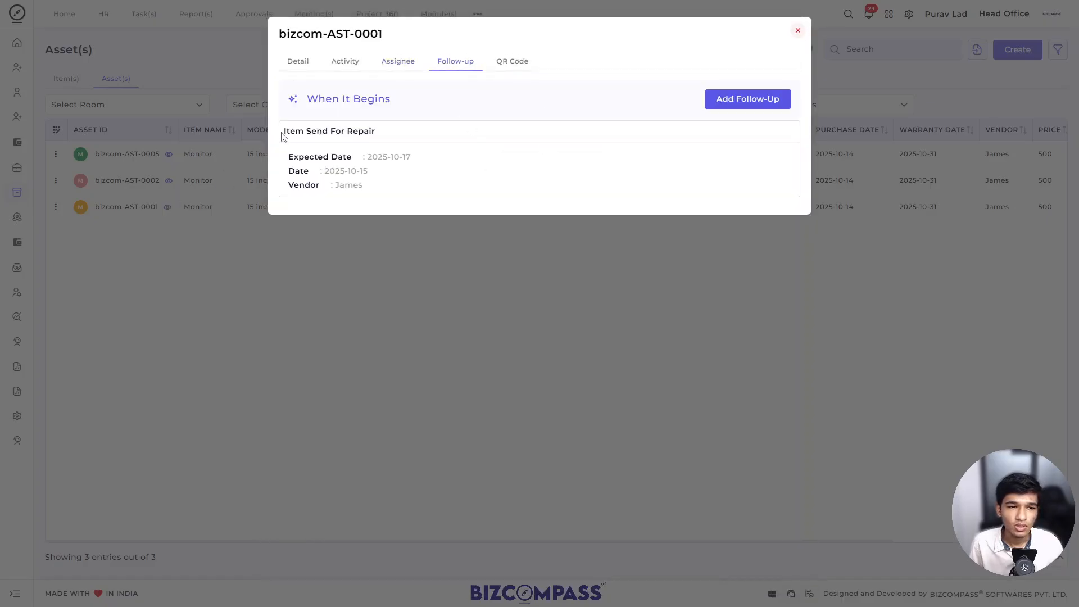
left_click_drag(283, 136, 392, 138)
left_click(346, 133)
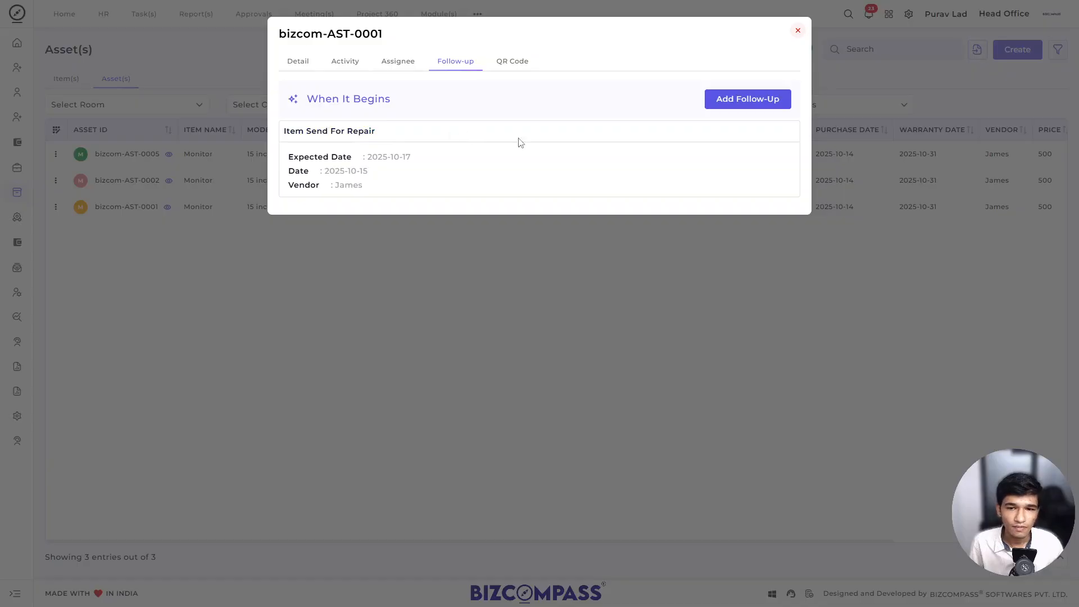
- Start a new follow-up for bizcom-AST-0001 with the stage Next Follow-up and the time 11:40 AM
left_click(730, 112)
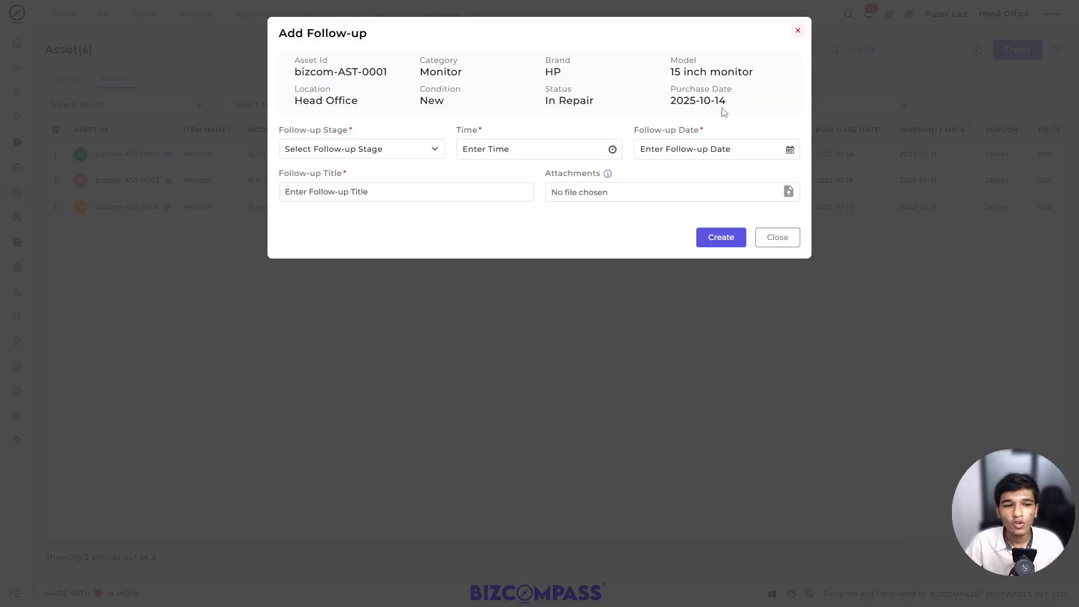
left_click(439, 153)
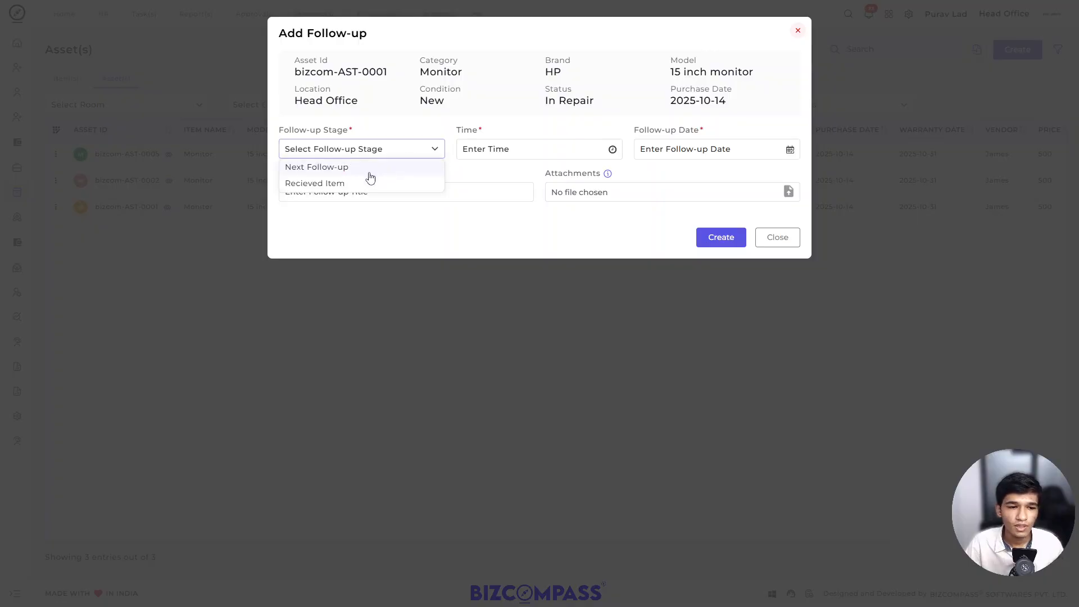
left_click(452, 178)
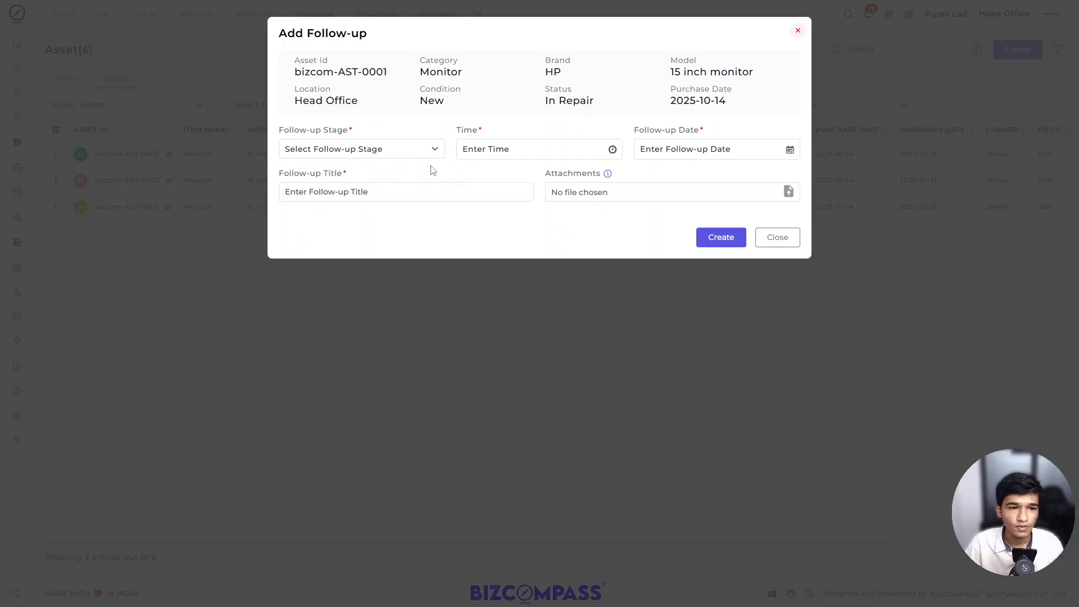
left_click(433, 153)
left_click(371, 171)
left_click(494, 149)
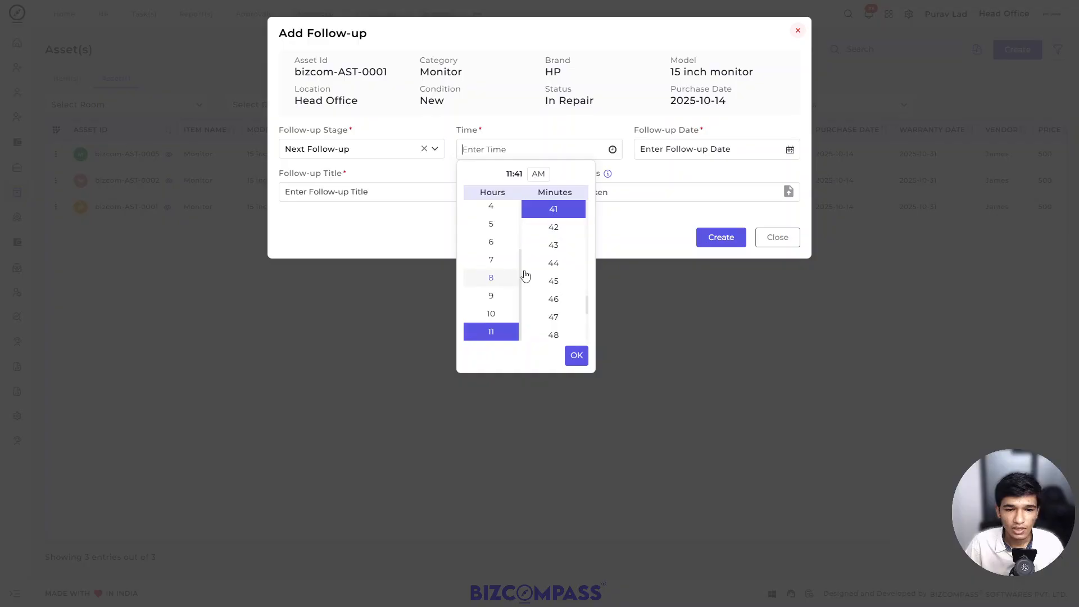
scroll(558, 298, "up", 2)
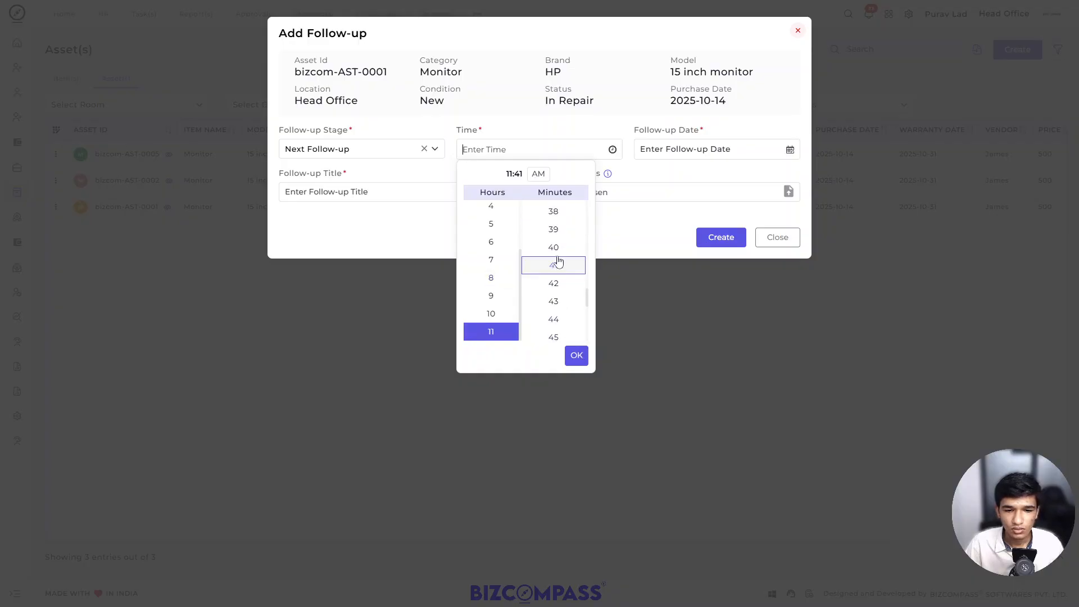
left_click(560, 261)
left_click(576, 355)
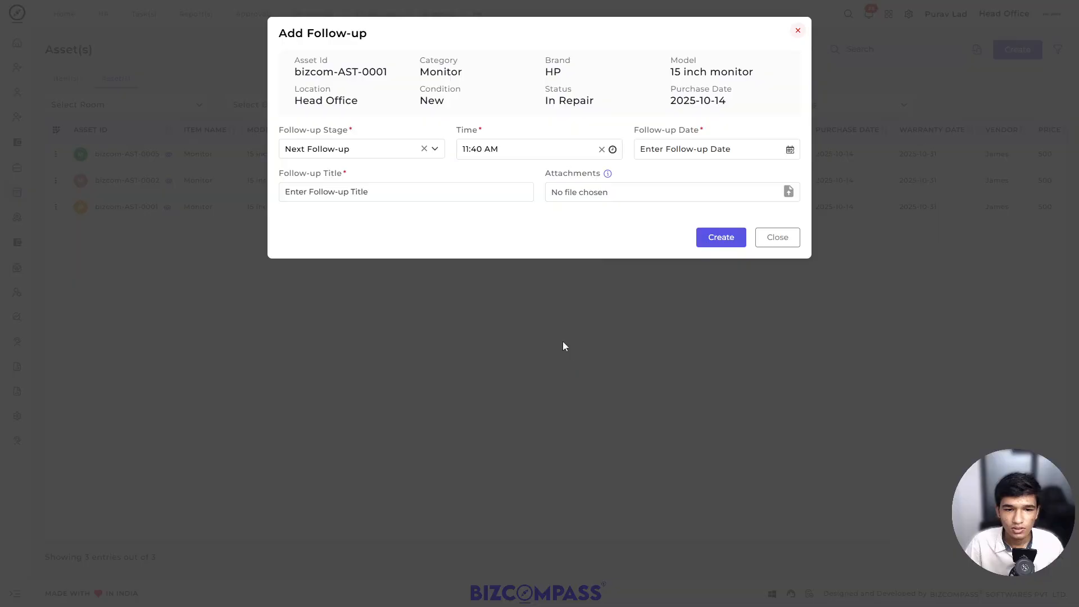
- Set the follow-up date to 15 Oct, 2025, title it "Taking A Followup", and create the follow-up
left_click(560, 148)
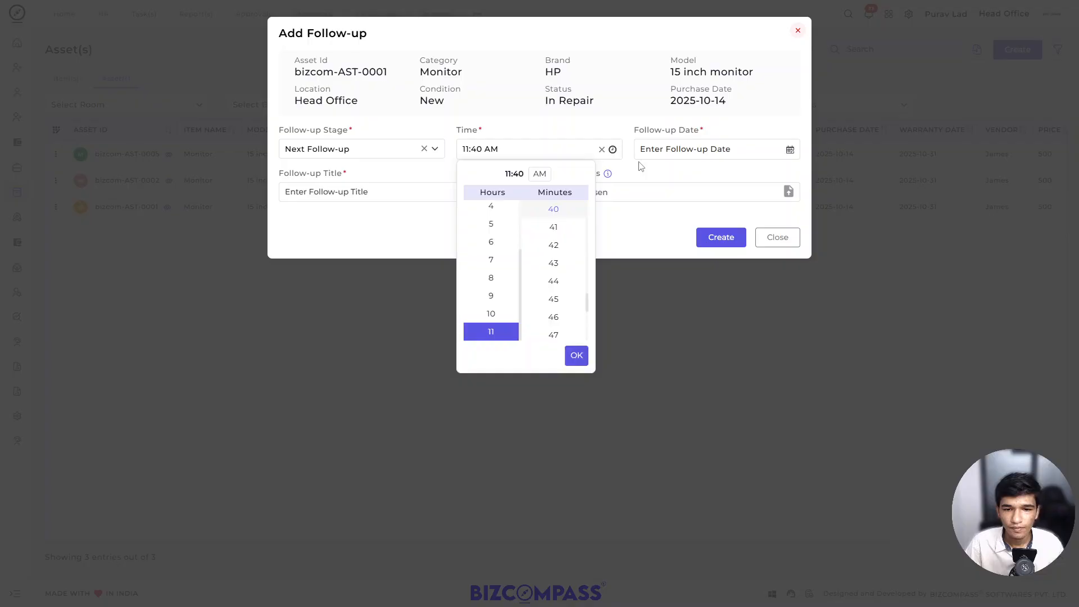
left_click(682, 151)
left_click(543, 241)
left_click(369, 193)
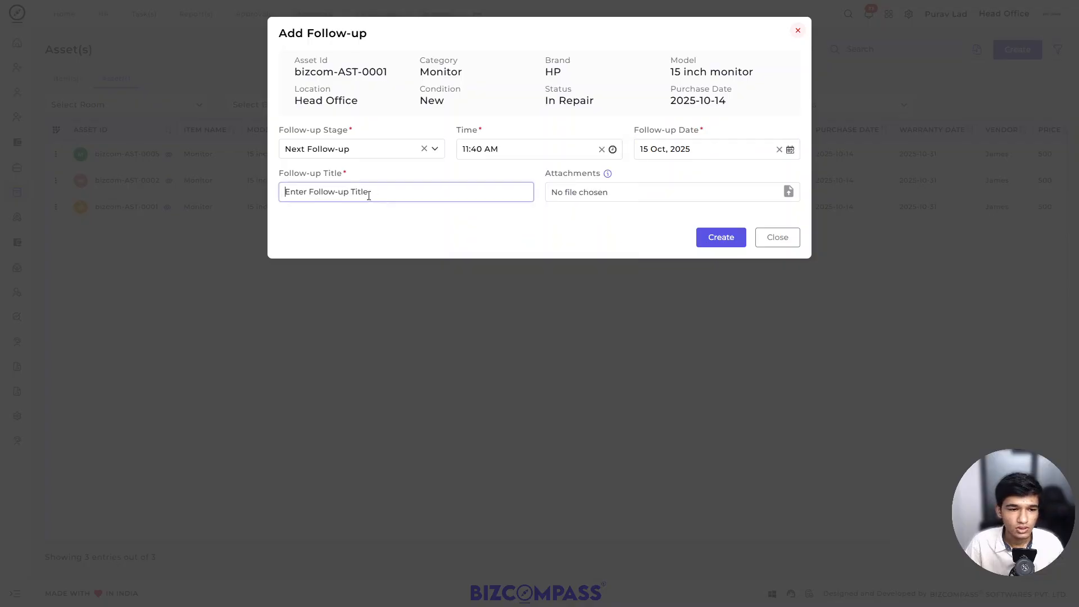
type("Taking A Followup")
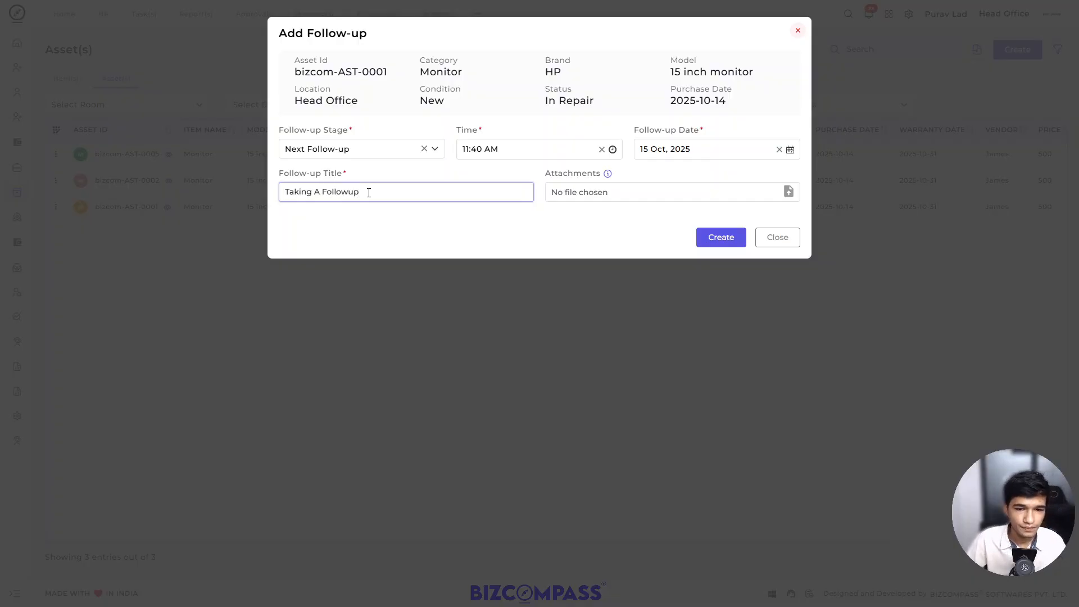
left_click(634, 216)
left_click(708, 236)
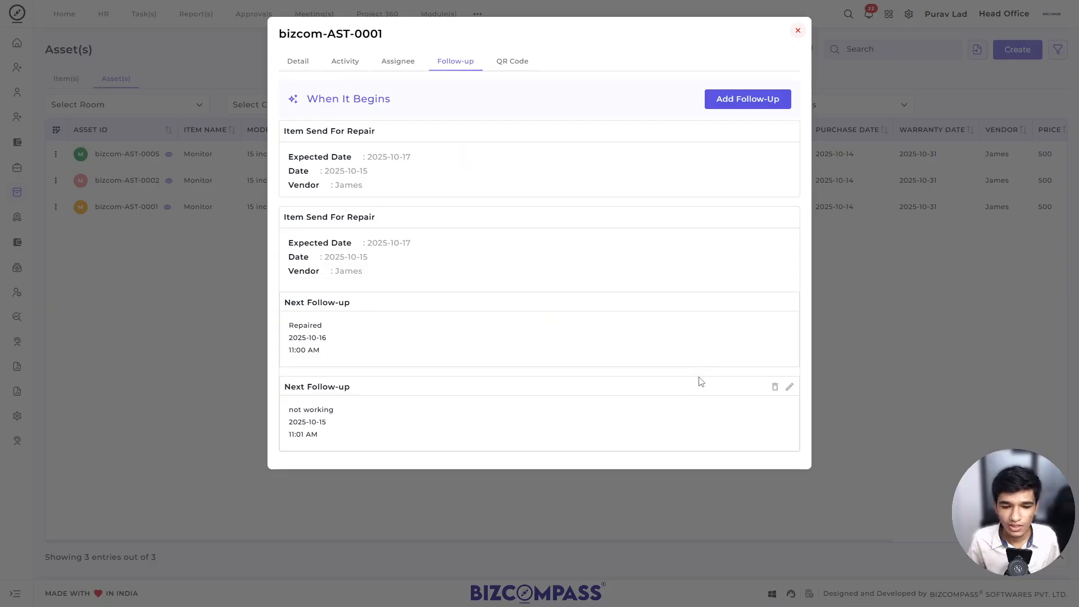
- Check the edit form of the "not working" follow-up without changing it, and review the asset's assignee and activity history
left_click(790, 387)
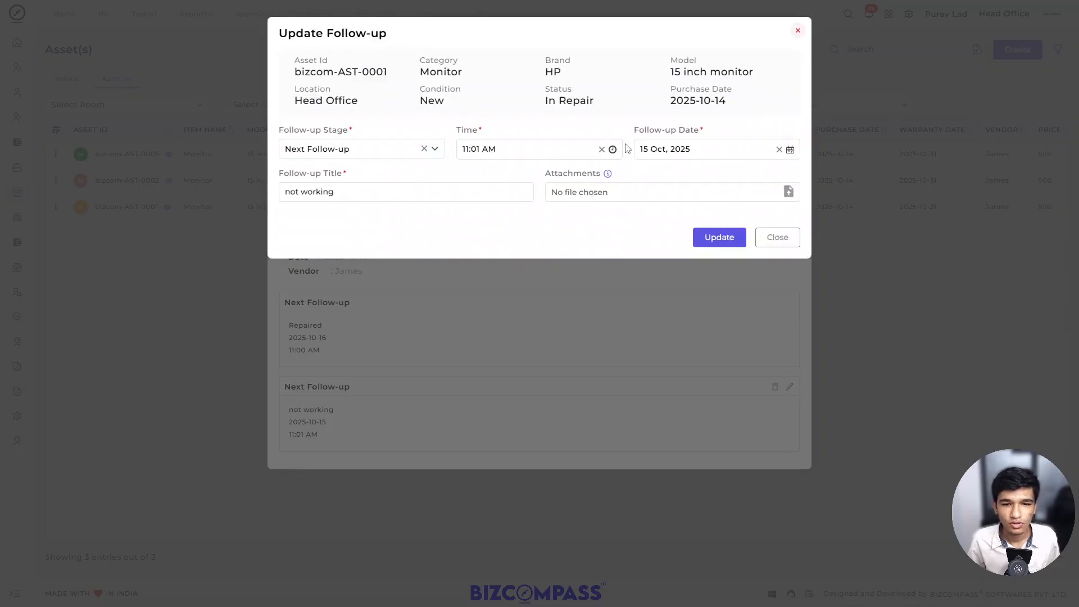
left_click(788, 243)
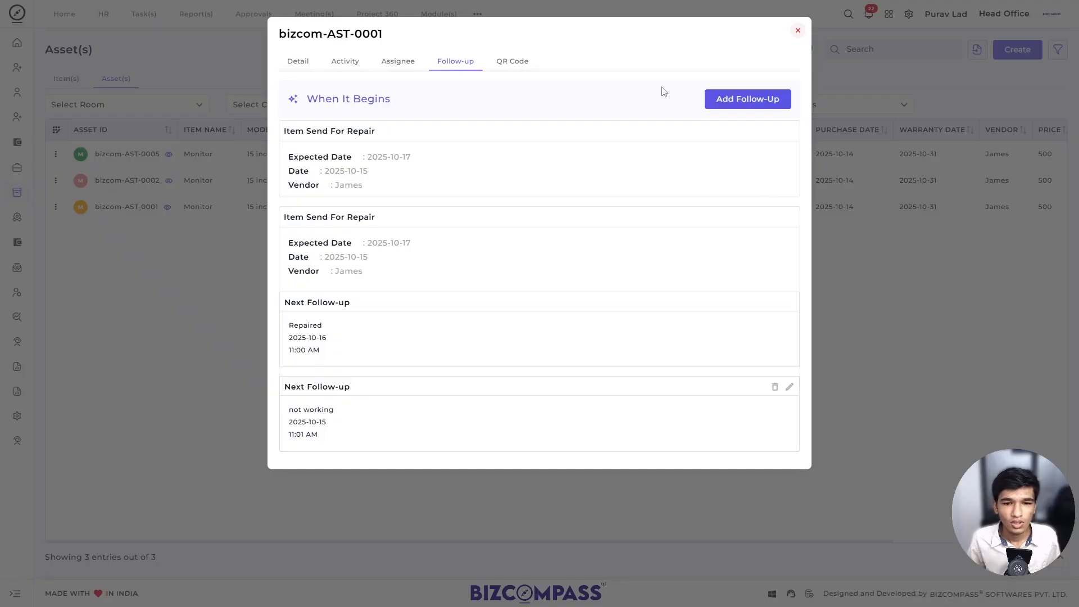
left_click(398, 62)
left_click(352, 69)
scroll(591, 224, "down", 1)
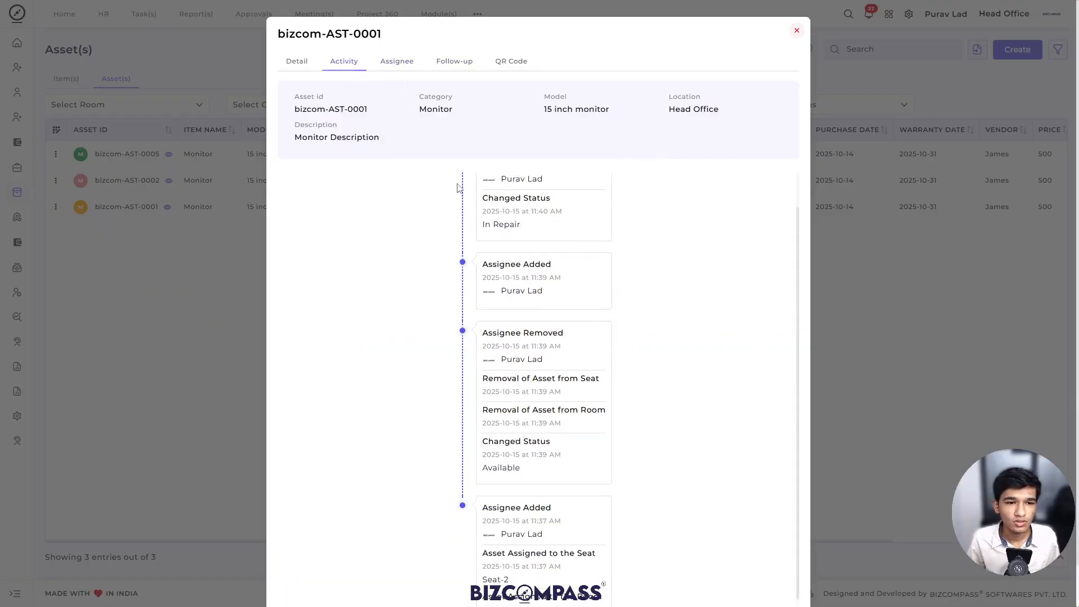
scroll(592, 224, "up", 1)
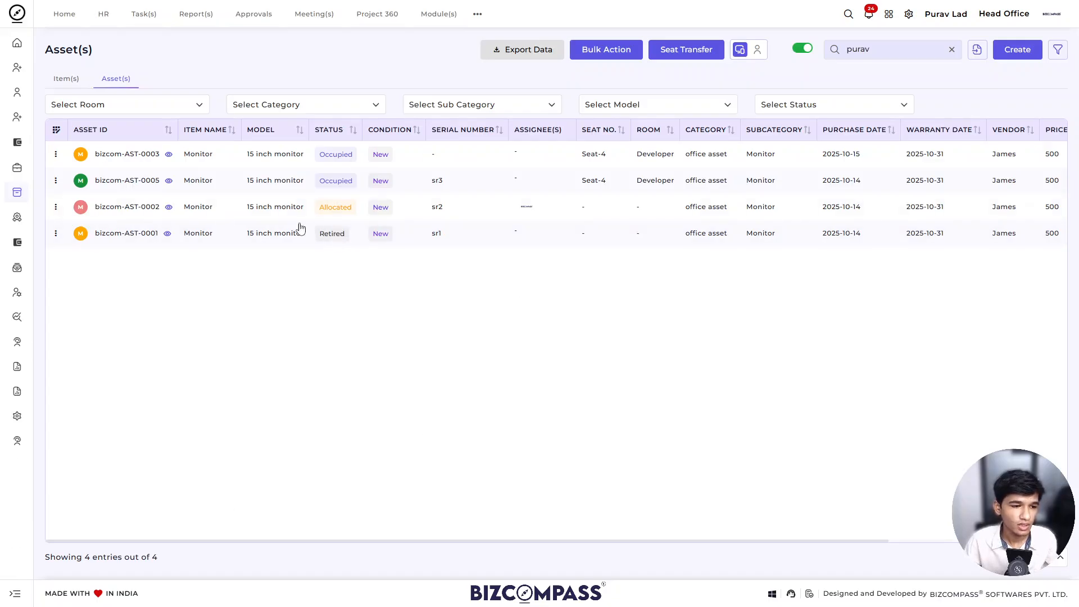
- Compare the available actions of bizcom-AST-0001 and bizcom-AST-0002, and view the options for transferring assets between seats
left_click(55, 235)
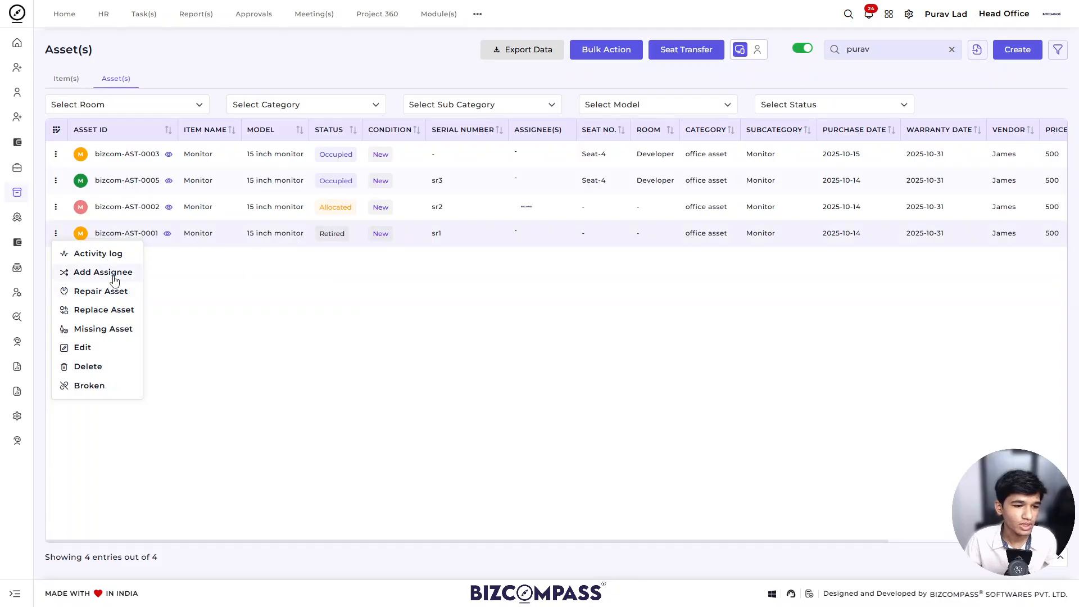
left_click(237, 267)
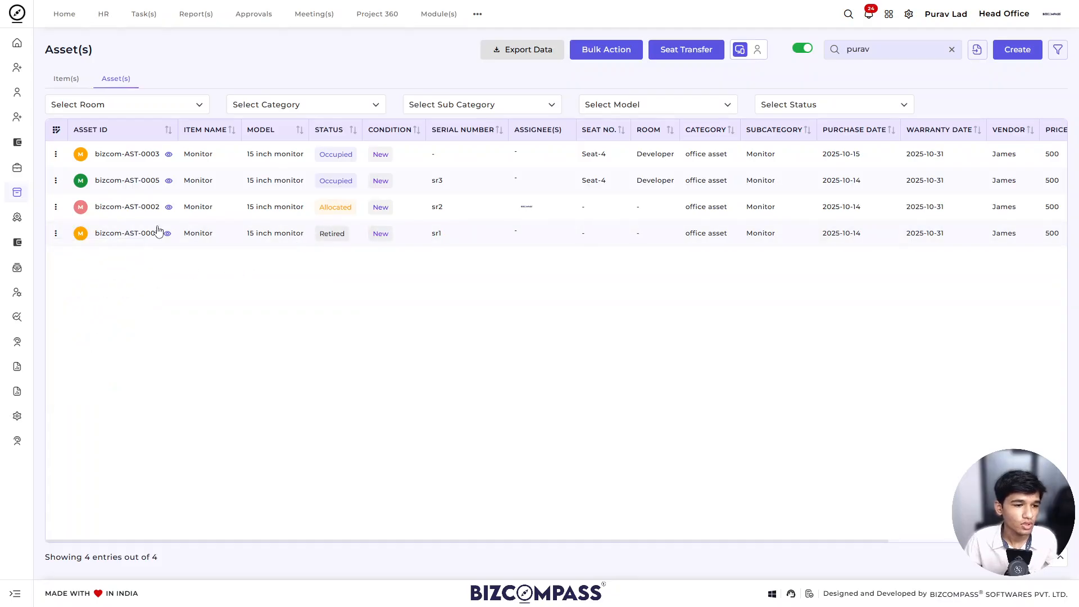
left_click(56, 207)
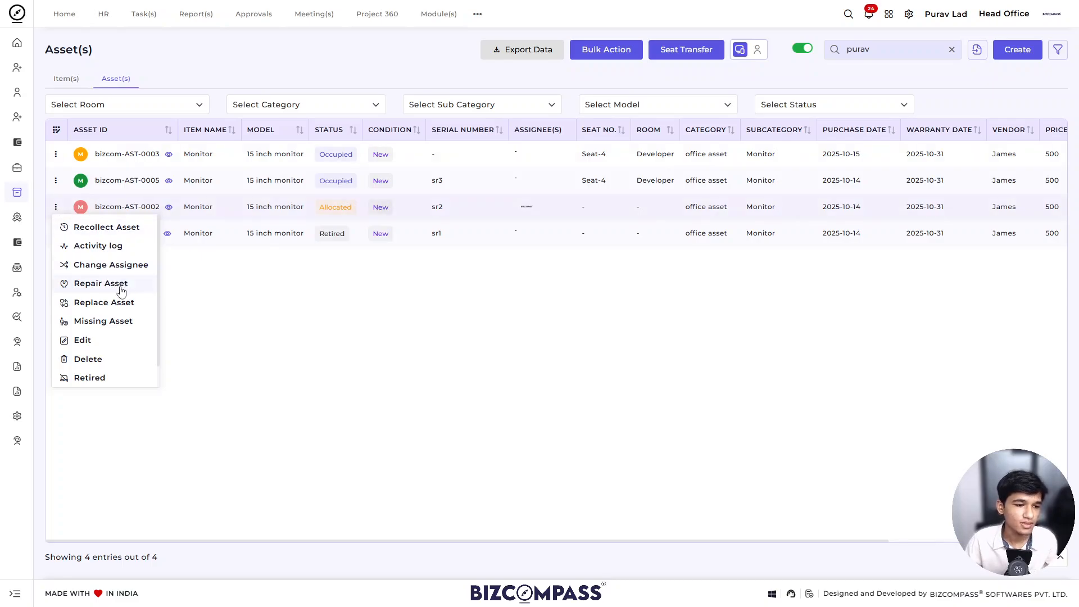
left_click(202, 305)
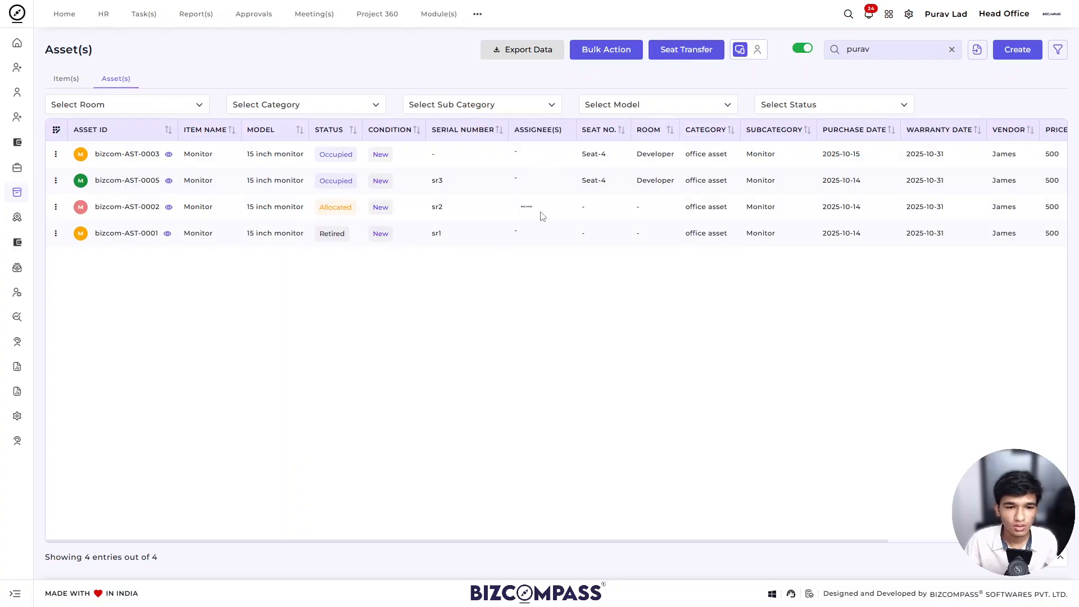
left_click(655, 53)
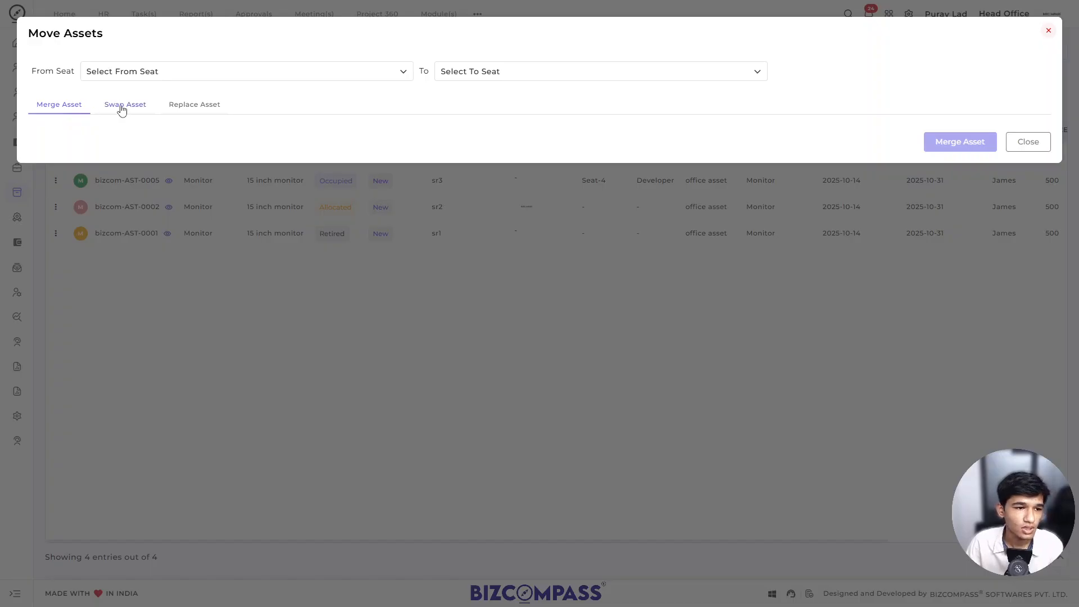
left_click(1048, 31)
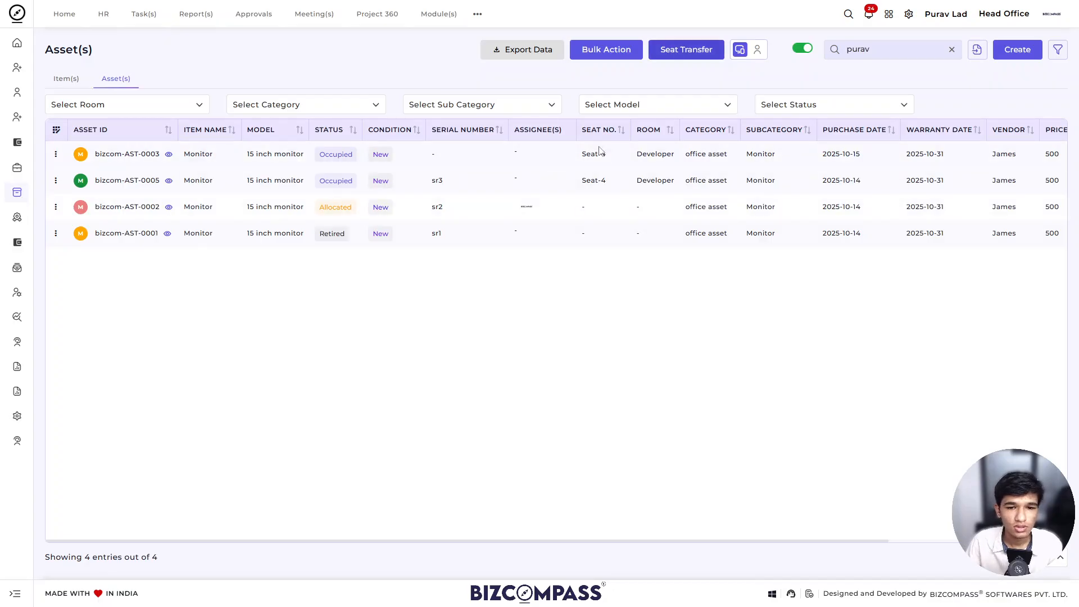
- Change the assignment of asset bizcom-AST-0002 to include Seat-5 (Developer)
left_click(55, 207)
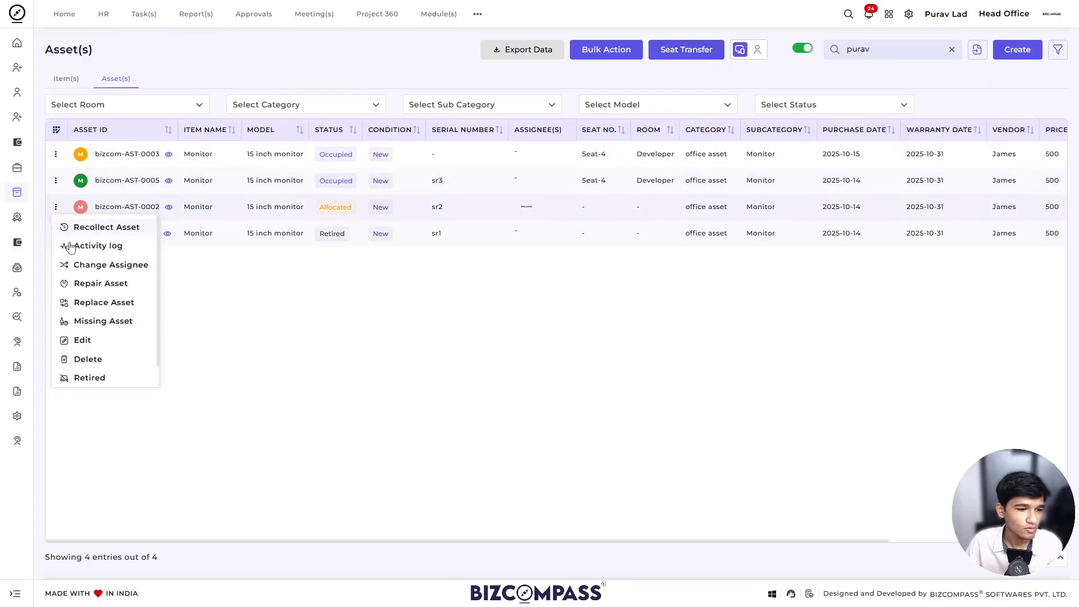
left_click(104, 265)
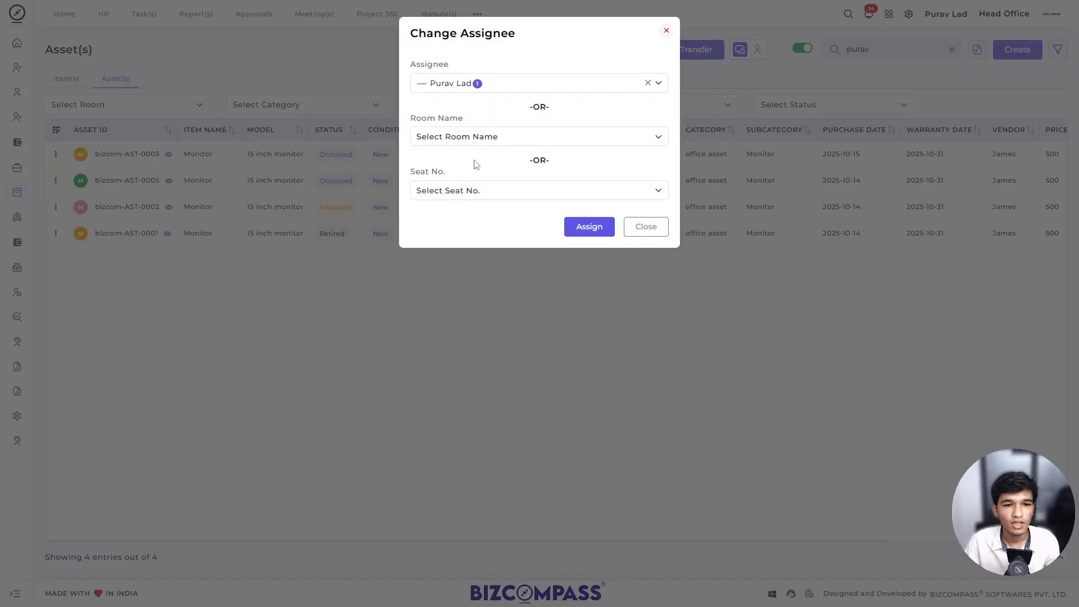
left_click(484, 141)
left_click(485, 141)
left_click(479, 192)
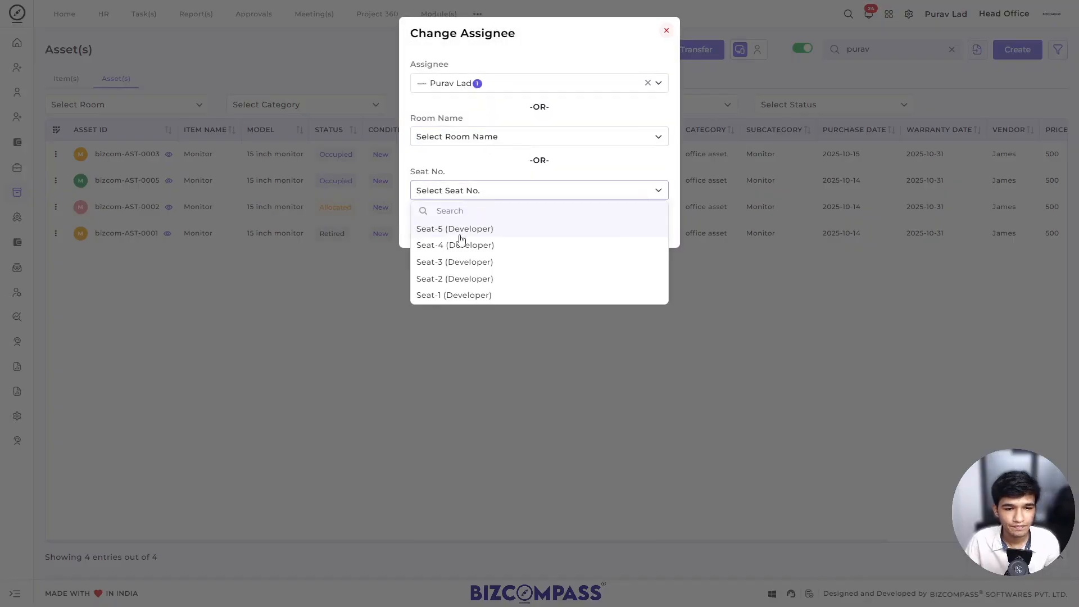
left_click(461, 238)
left_click(587, 228)
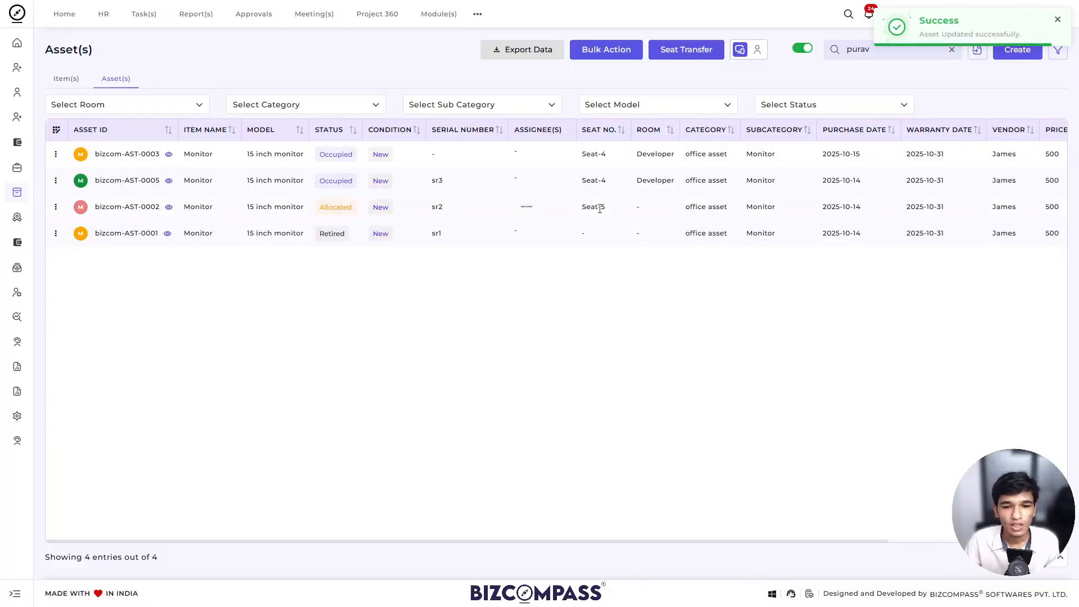
- Merge assets bizcom-AST-0003 and bizcom-AST-0005 from Seat-4 (Developer) into Seat-5 (Developer)
left_click(689, 55)
left_click(203, 72)
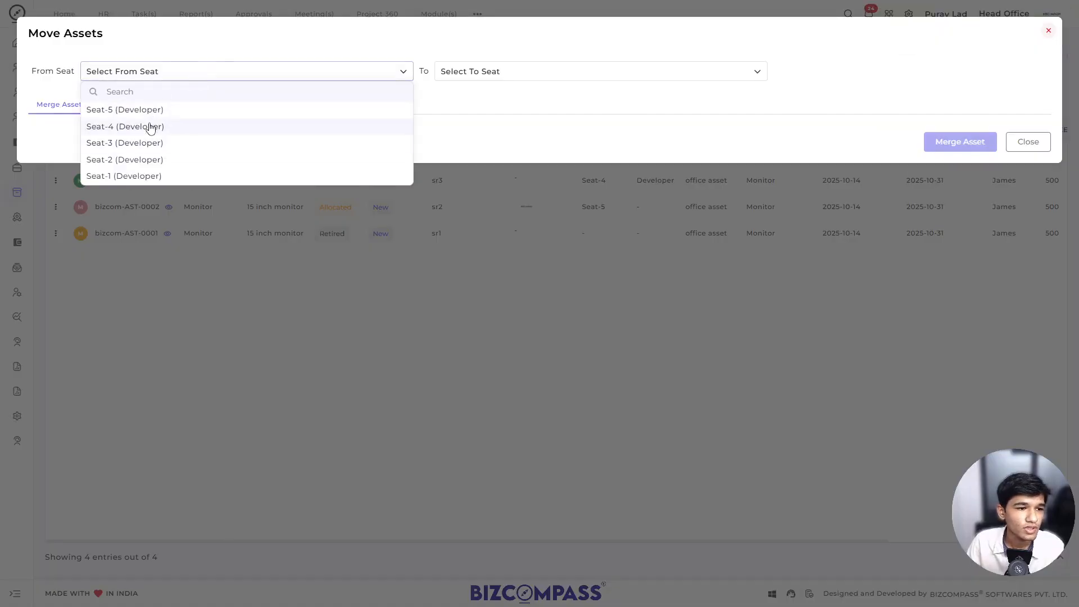
left_click(151, 127)
left_click(477, 73)
left_click(466, 109)
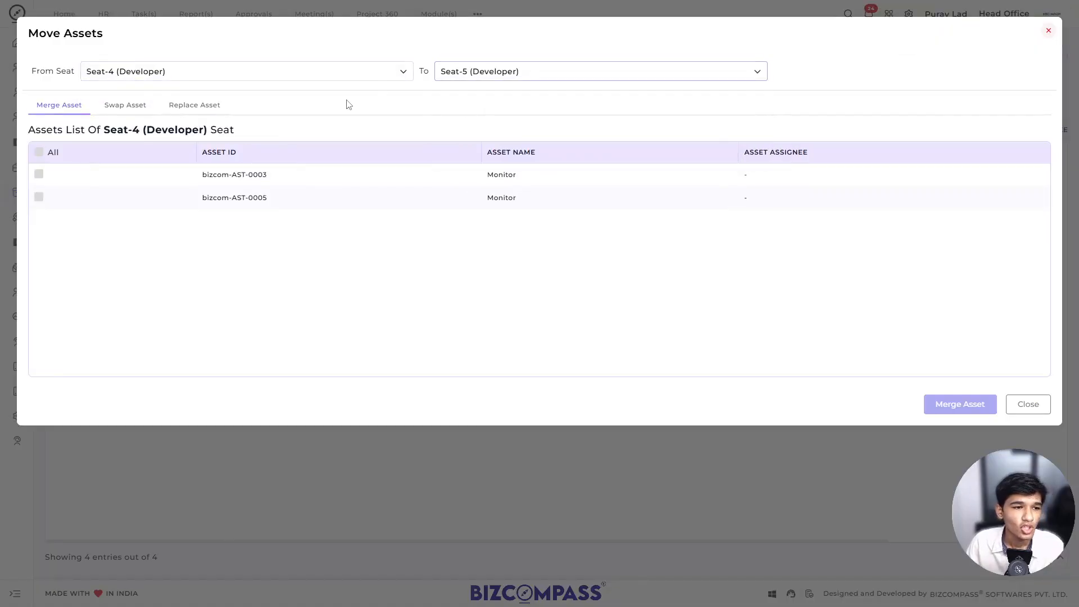
left_click(123, 113)
left_click(208, 110)
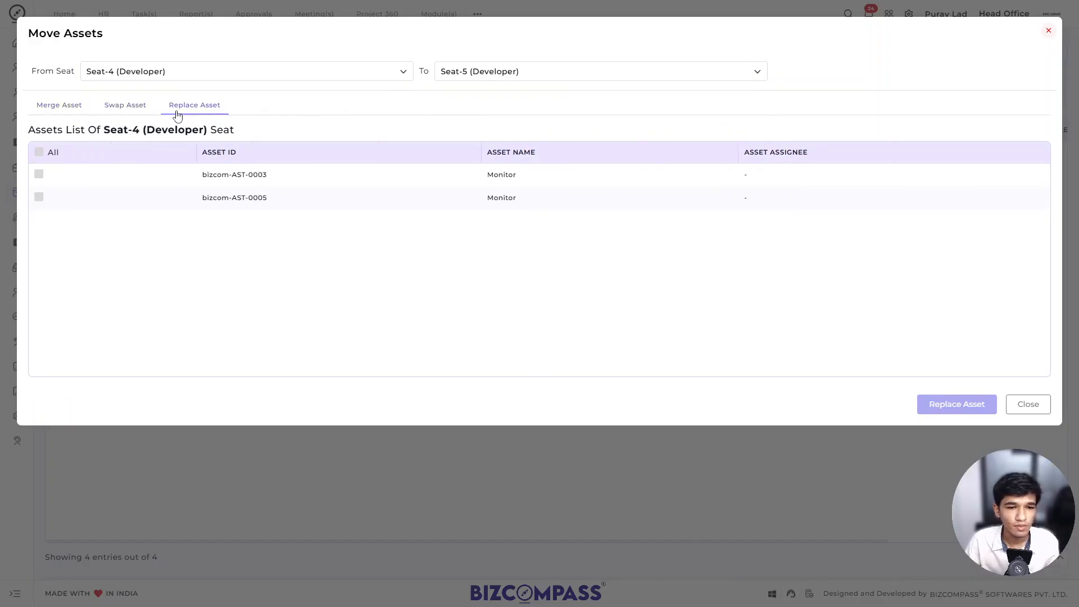
left_click(60, 105)
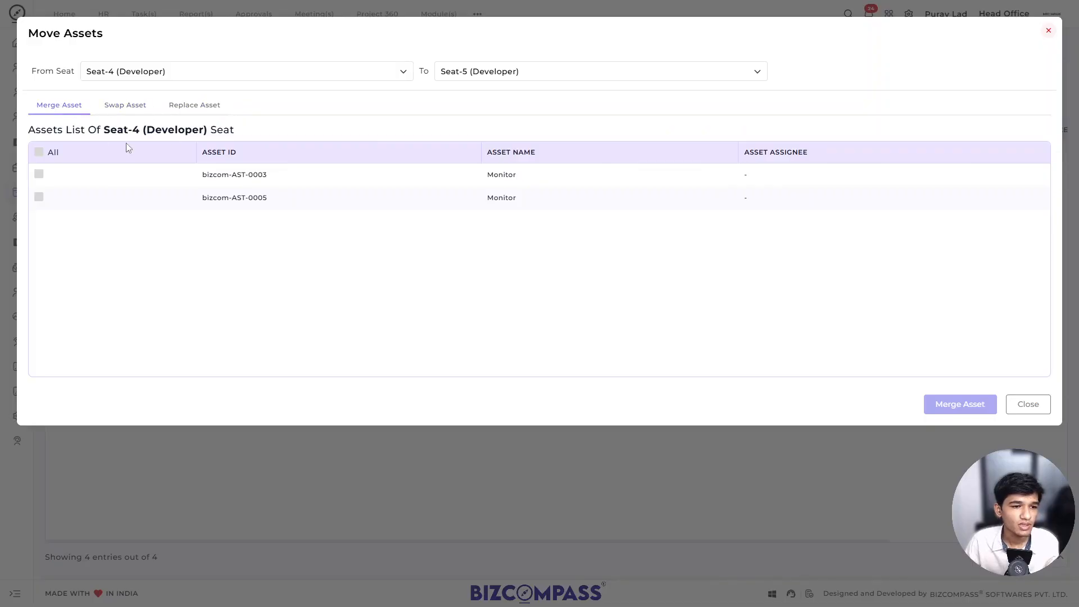
left_click(39, 174)
left_click(39, 197)
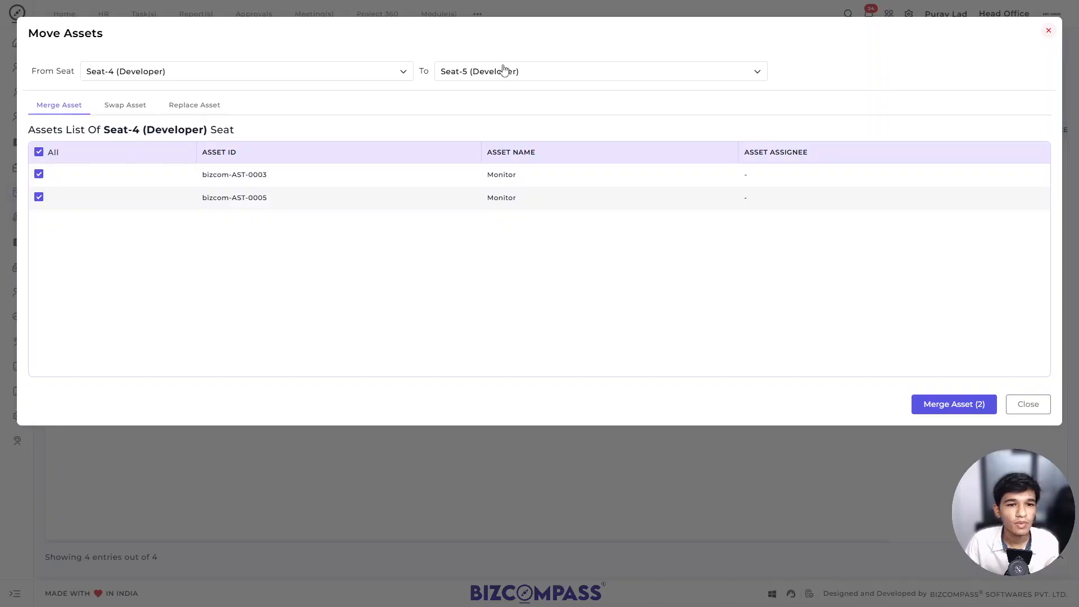
left_click(957, 404)
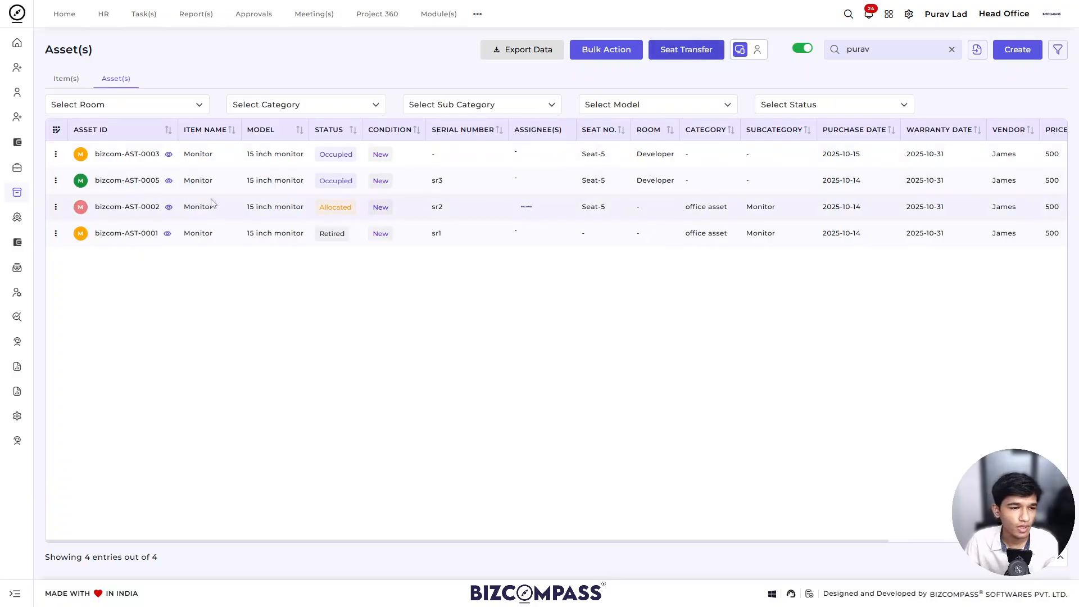
- Change the seat assignment of asset bizcom-AST-0005 to Seat-4 (Developer)
left_click(56, 179)
left_click(107, 238)
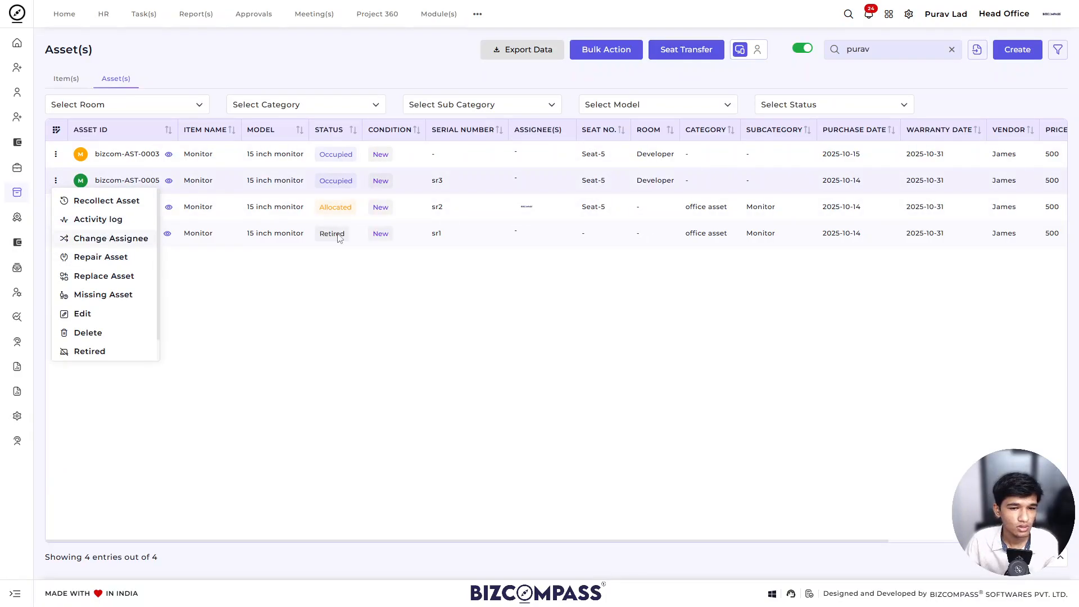
left_click(472, 190)
left_click(462, 246)
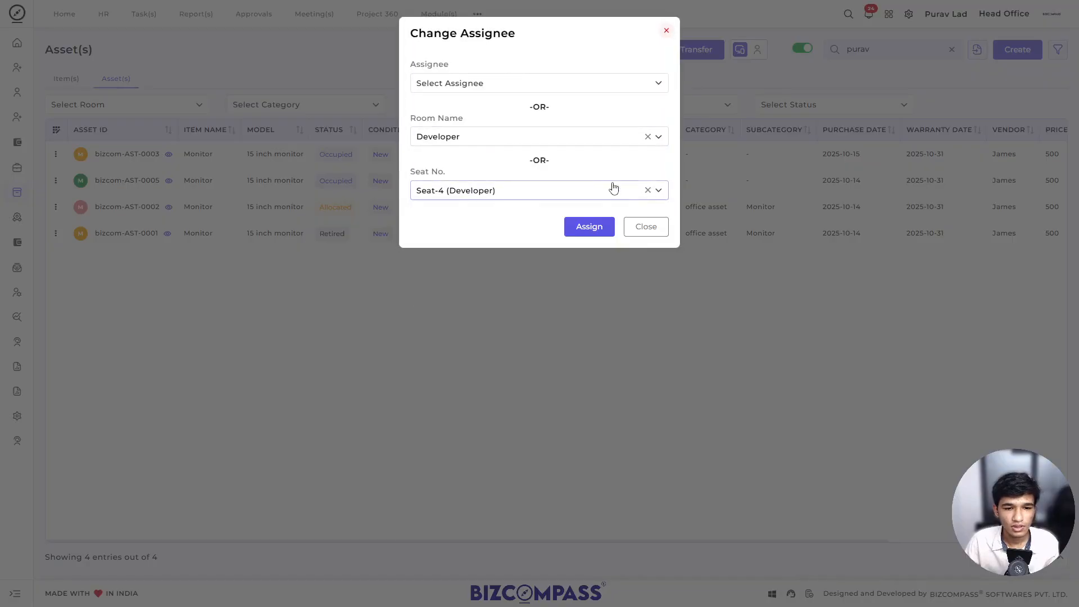
left_click(590, 226)
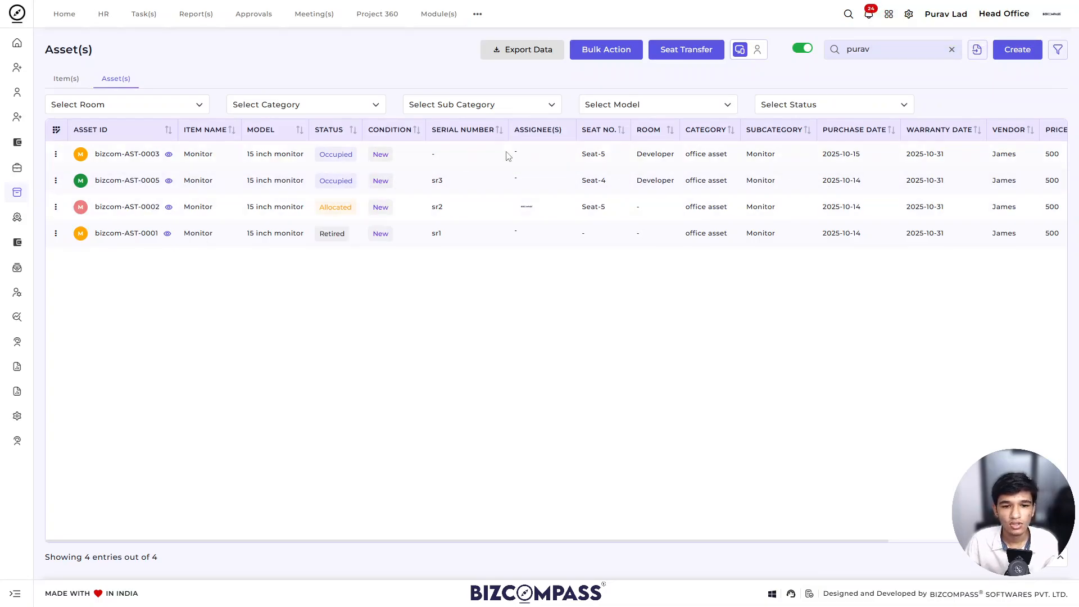
- Swap asset bizcom-AST-0005 of Seat-4 (Developer) with all the assets of Seat-5 (Developer)
left_click(674, 54)
left_click(134, 112)
left_click(205, 72)
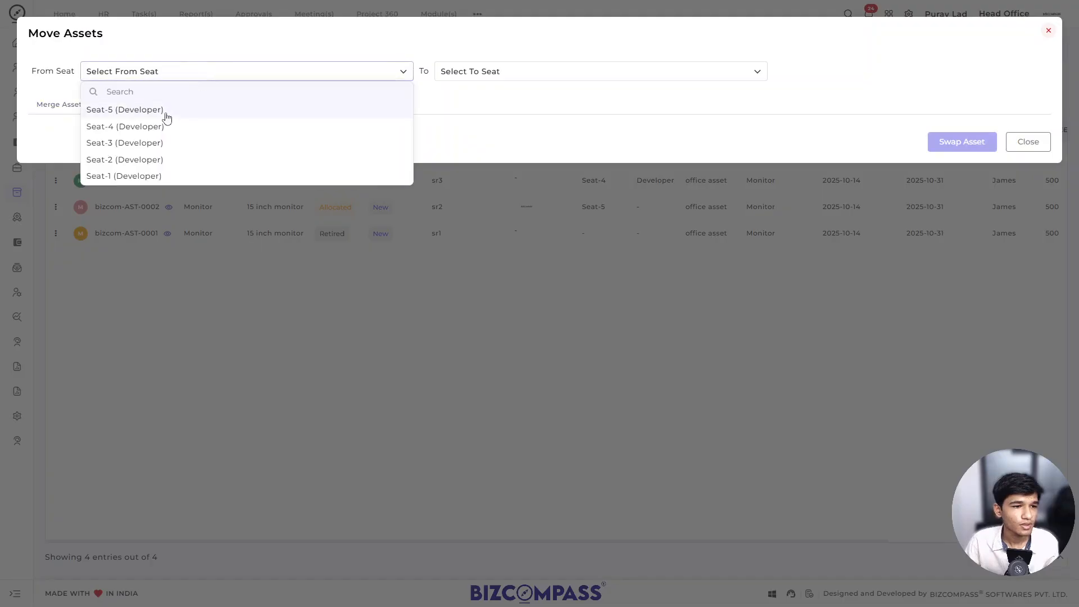
left_click(159, 126)
left_click(513, 68)
left_click(472, 110)
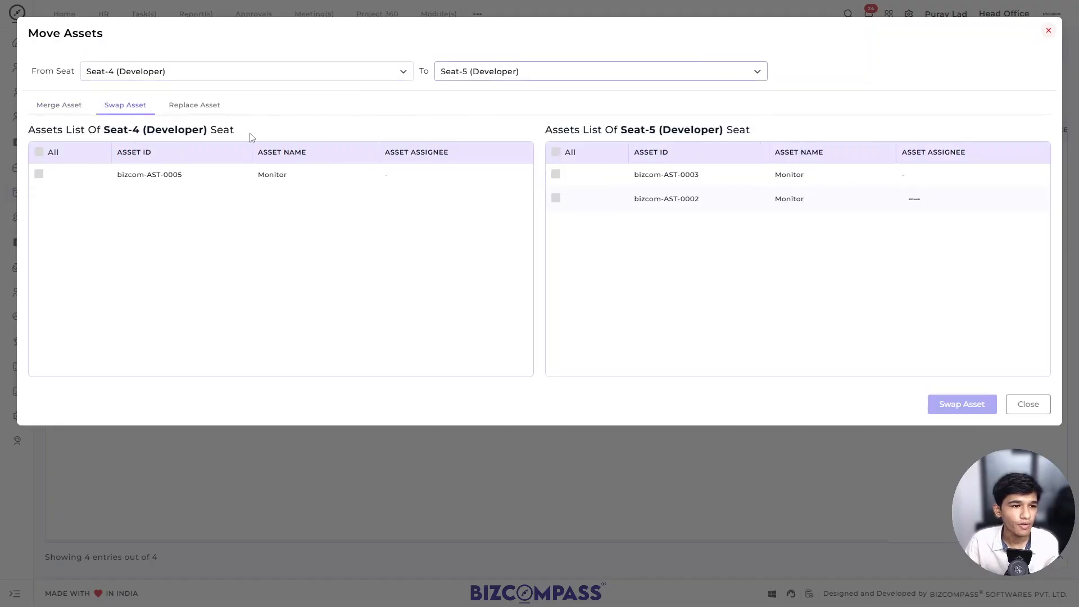
left_click(38, 174)
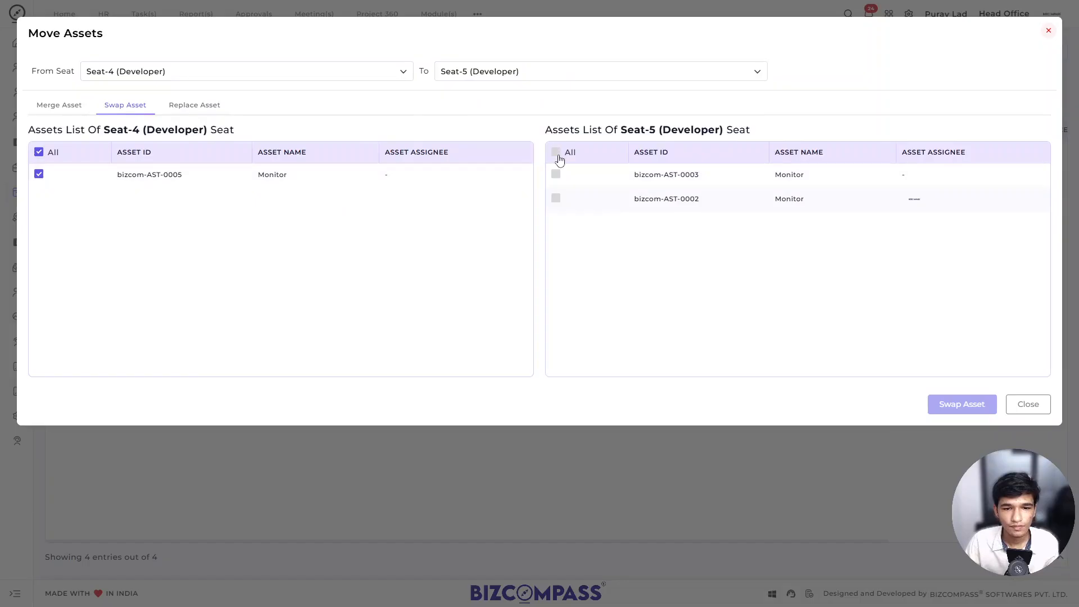
left_click(556, 151)
left_click(962, 404)
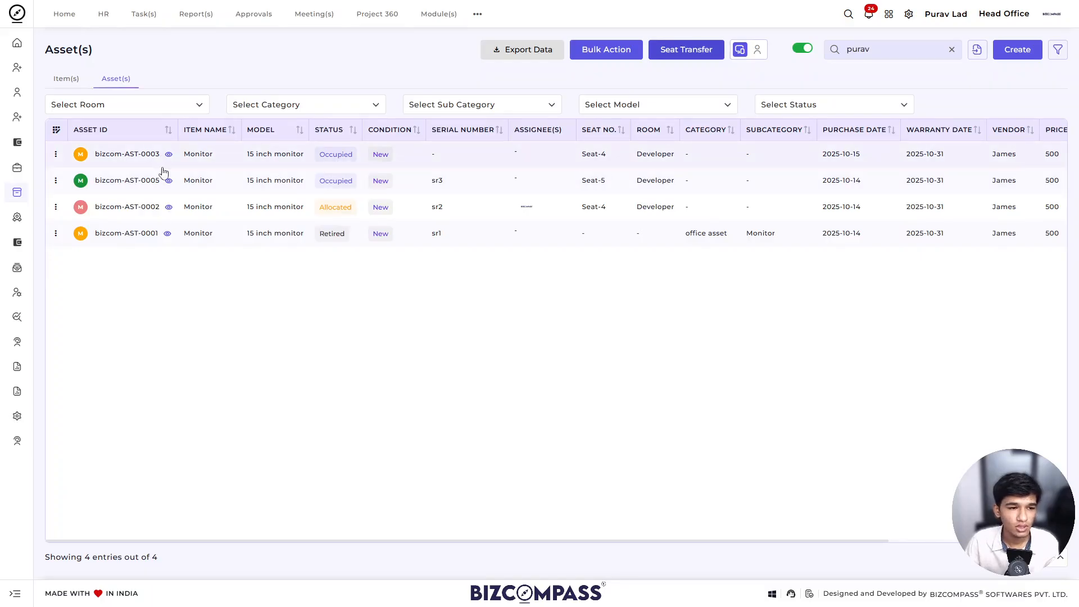
- Replace the assets of Seat-5 (Developer) with all the assets of Seat-4 (Developer)
left_click(687, 52)
left_click(186, 106)
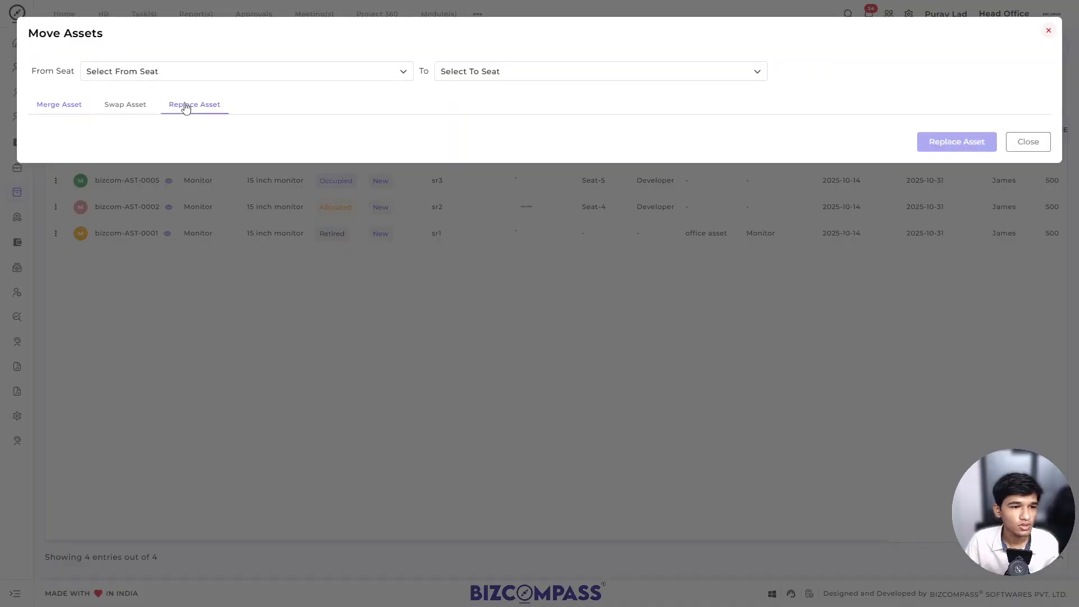
left_click(208, 78)
left_click(212, 125)
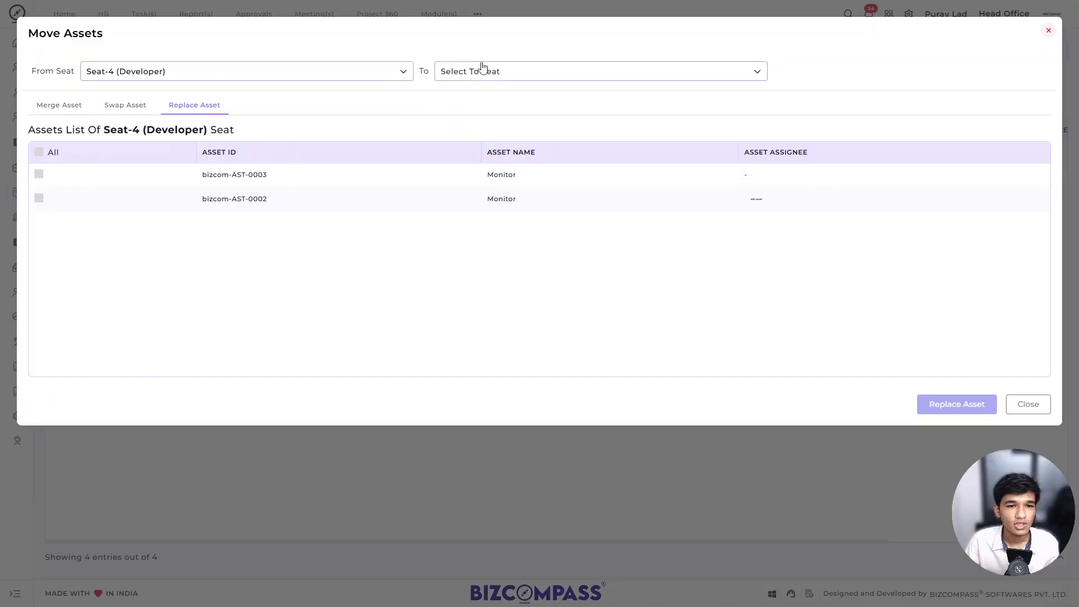
left_click(482, 71)
left_click(472, 110)
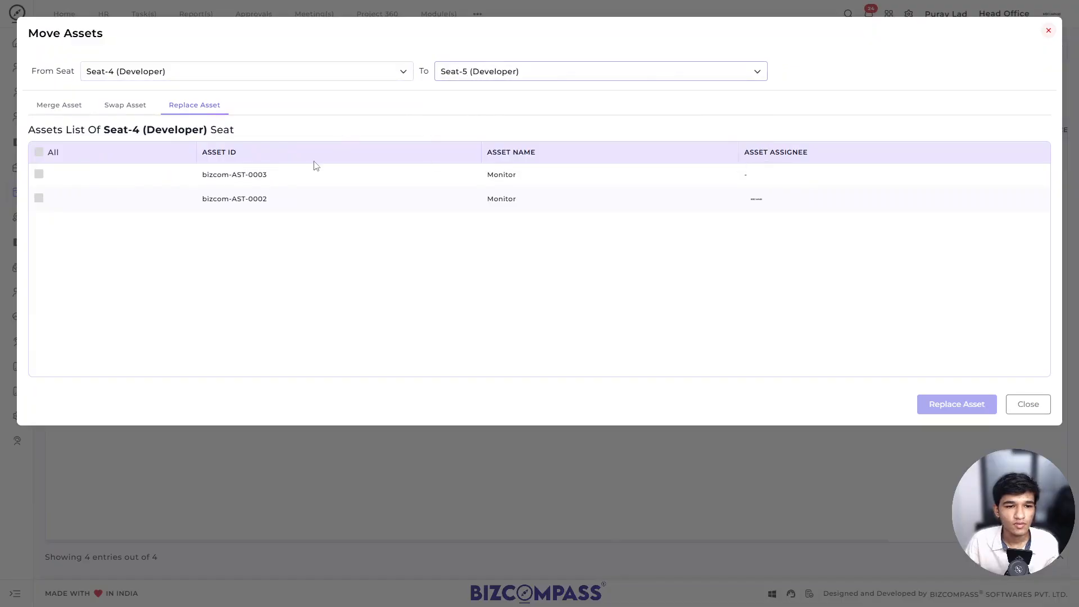
left_click(41, 155)
left_click(965, 405)
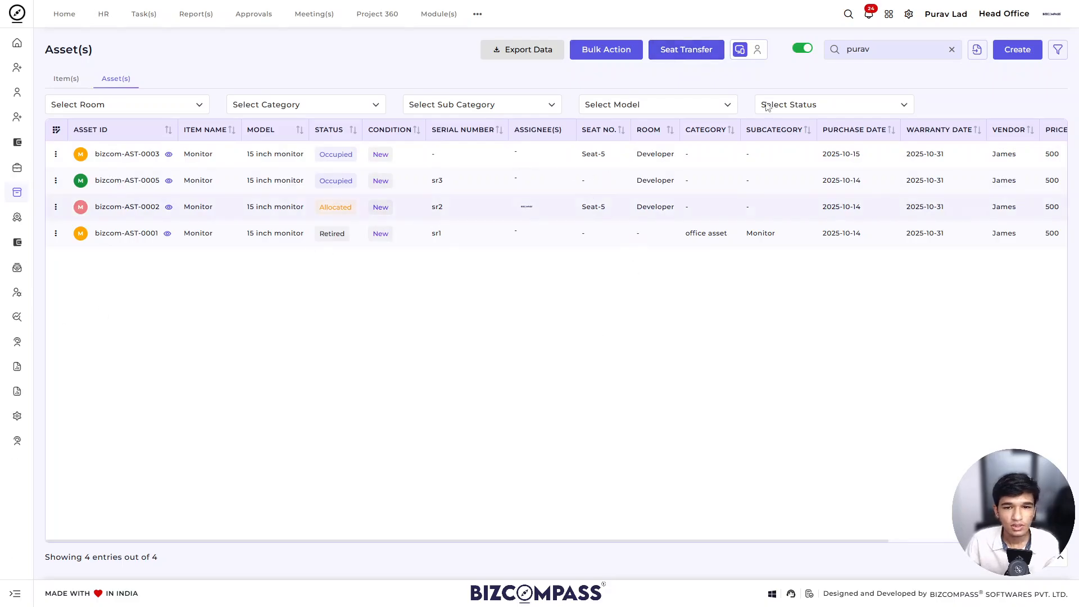
left_click_drag(876, 51, 847, 50)
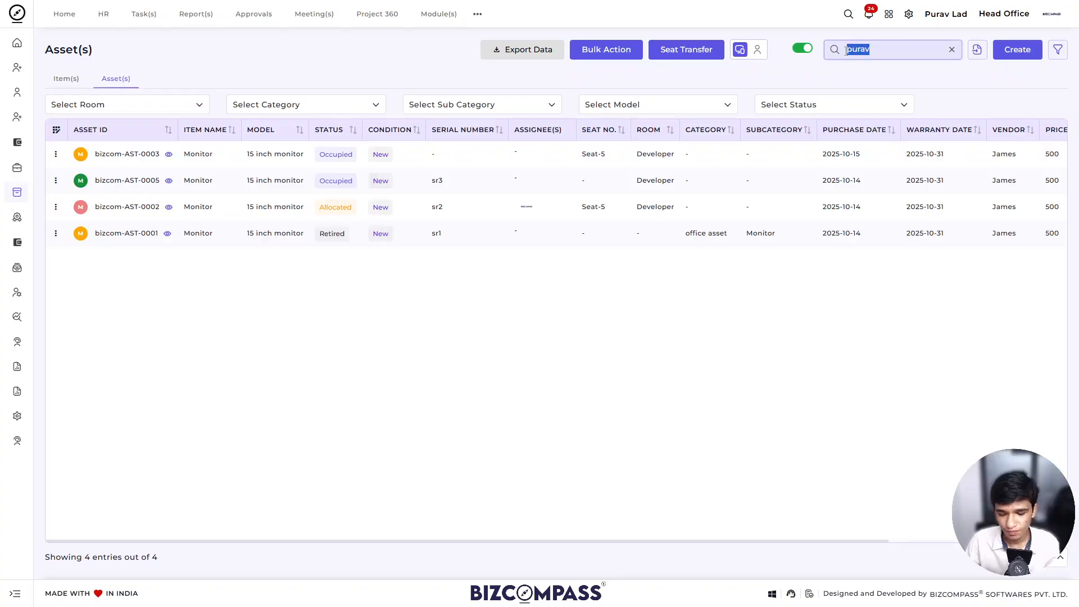
key("BackSpace")
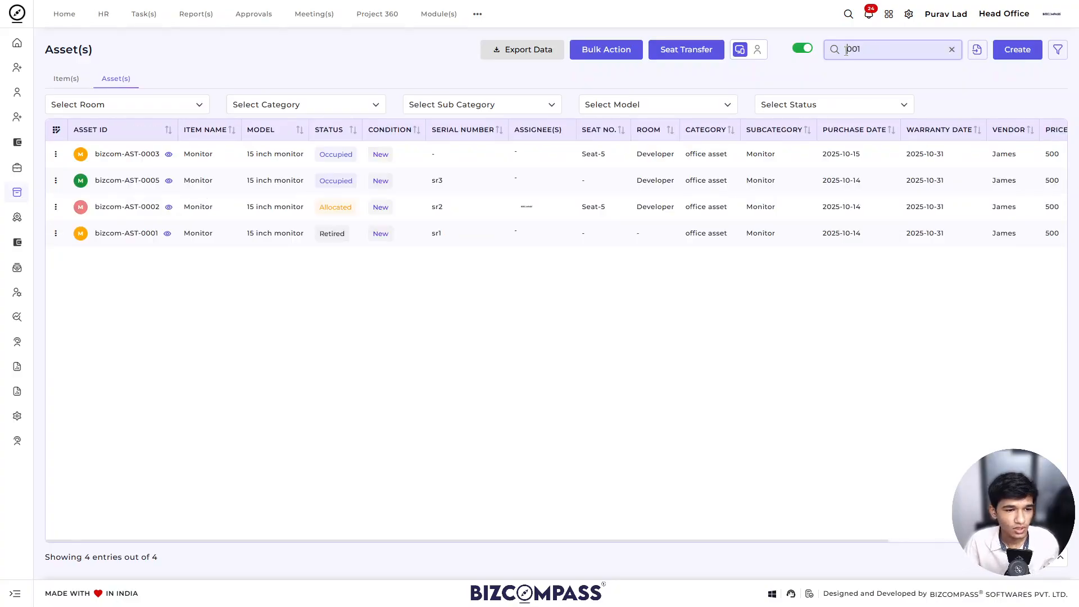
double_click(846, 51)
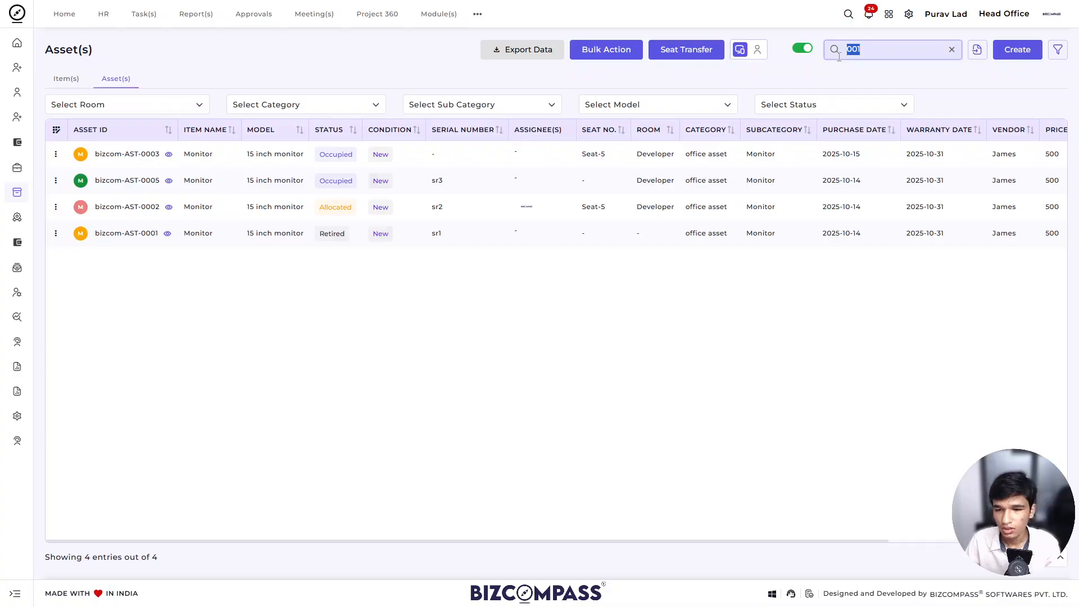
key("BackSpace")
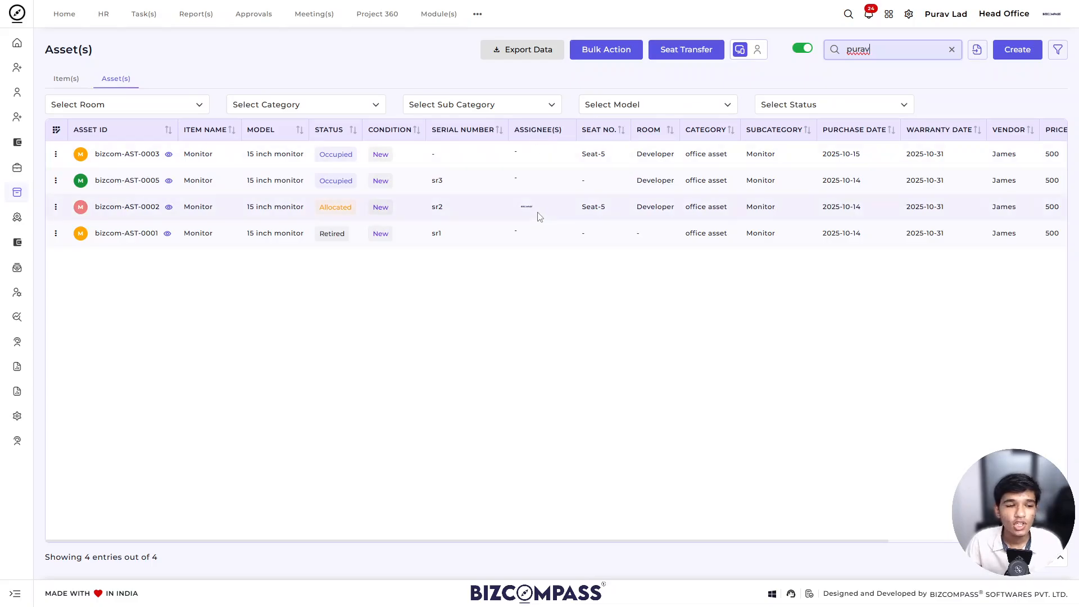
- Review the activity timeline and the previous assignees of asset bizcom-AST-0001
left_click(167, 235)
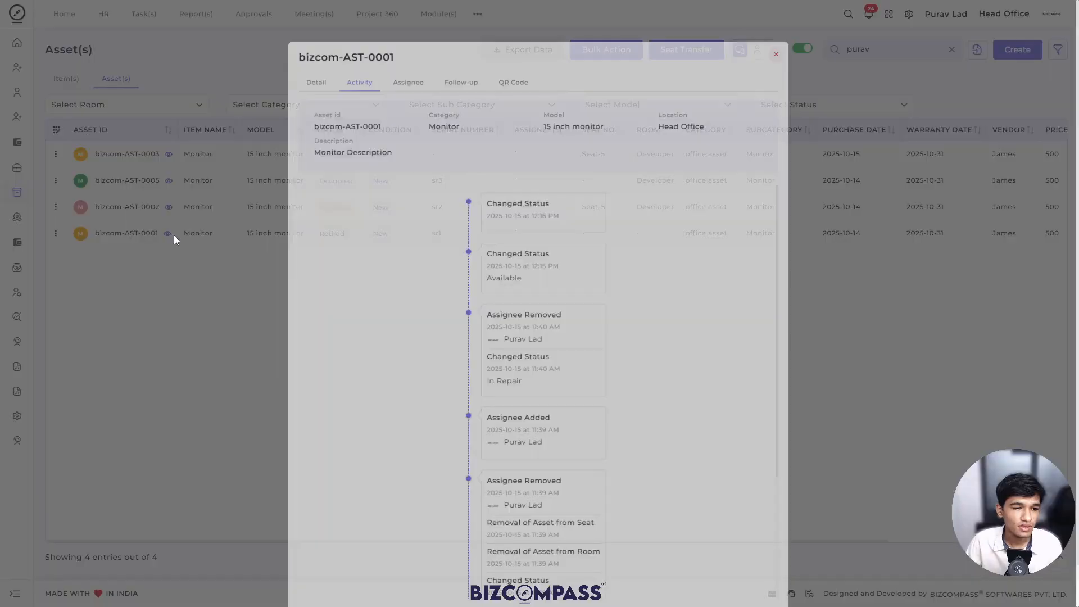
scroll(506, 320, "down", 3)
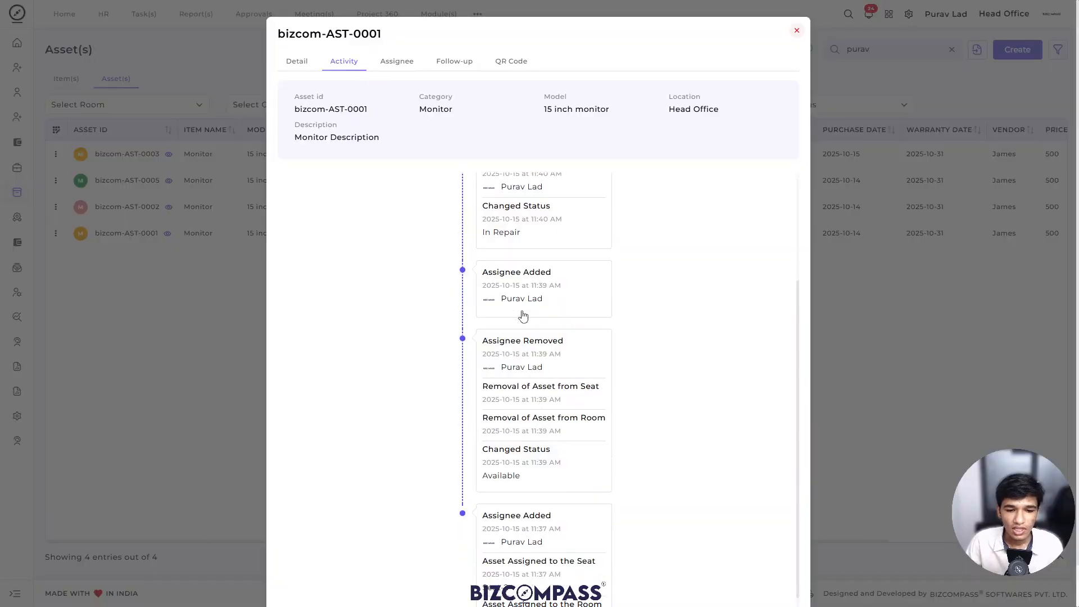
scroll(506, 326, "up", 3)
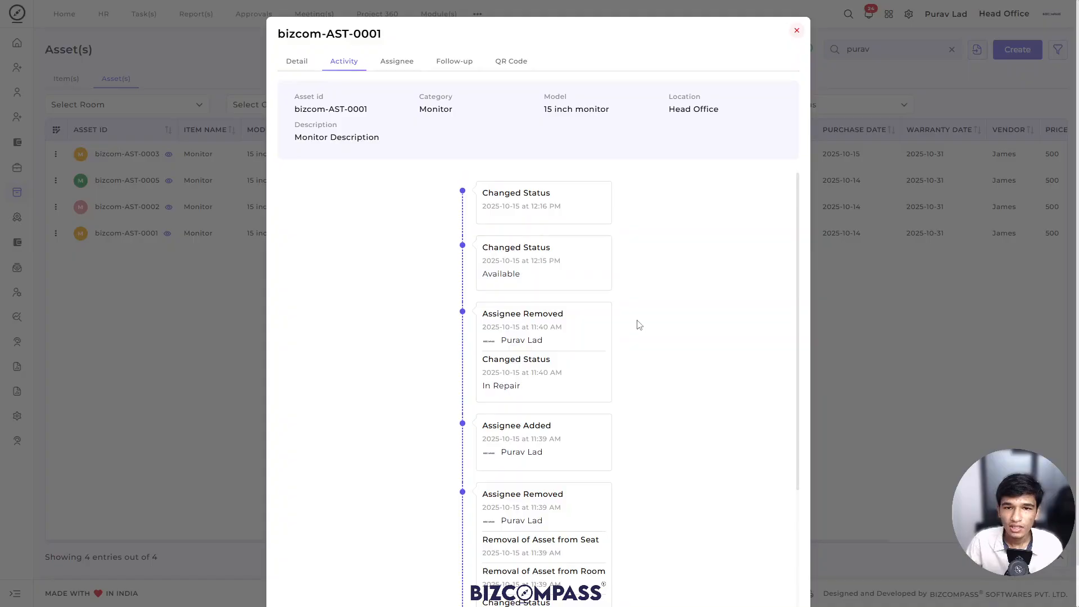
scroll(638, 320, "down", 3)
scroll(584, 270, "up", 3)
scroll(530, 325, "down", 3)
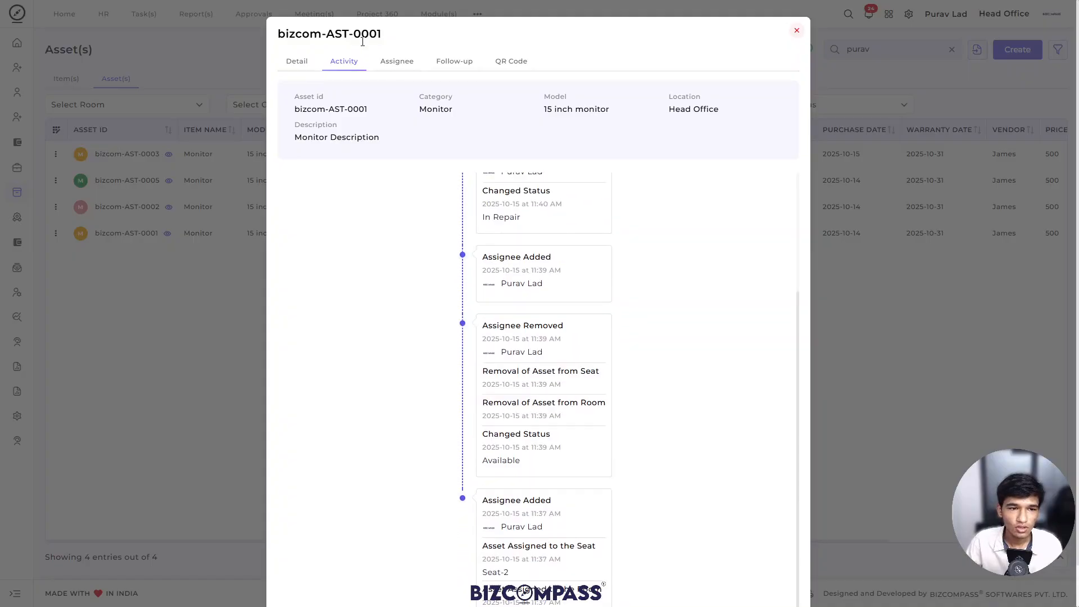
left_click(397, 60)
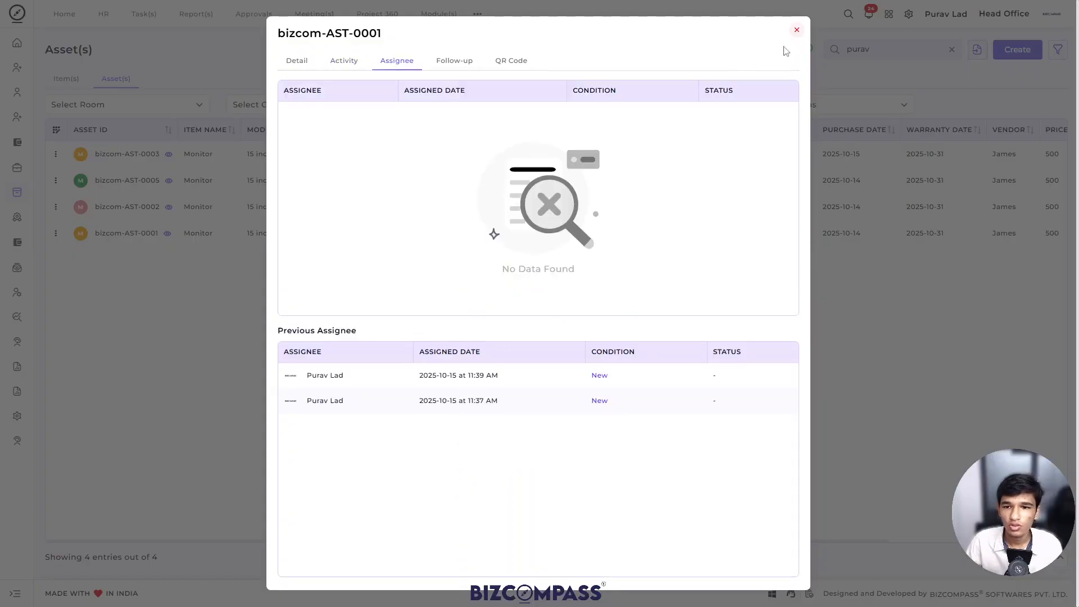
left_click(797, 30)
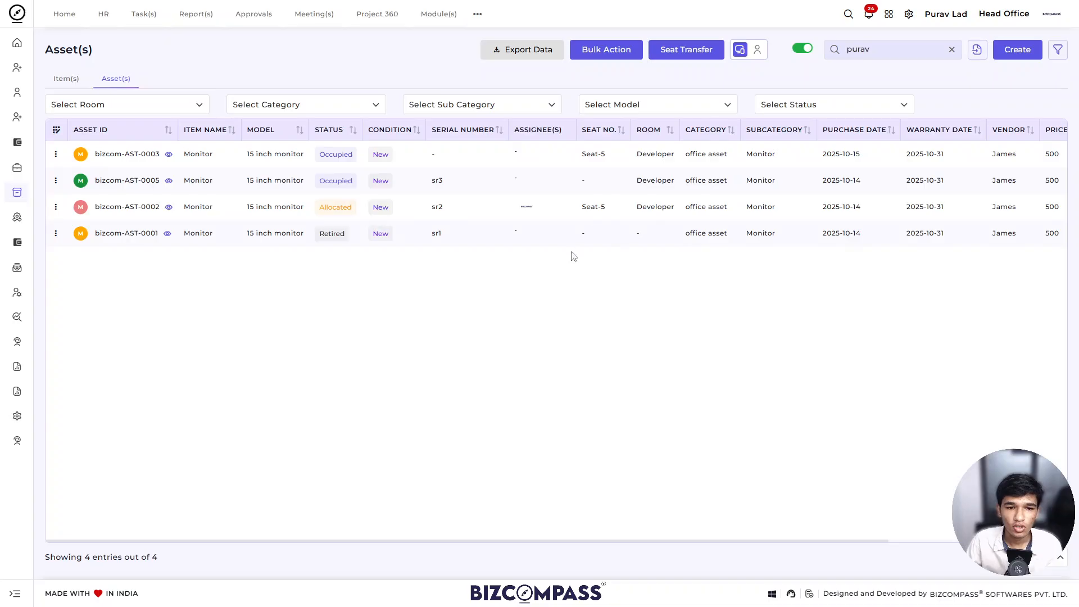
- Turn off the assignee history search and search the assets by the current assignee's name again
left_click(802, 48)
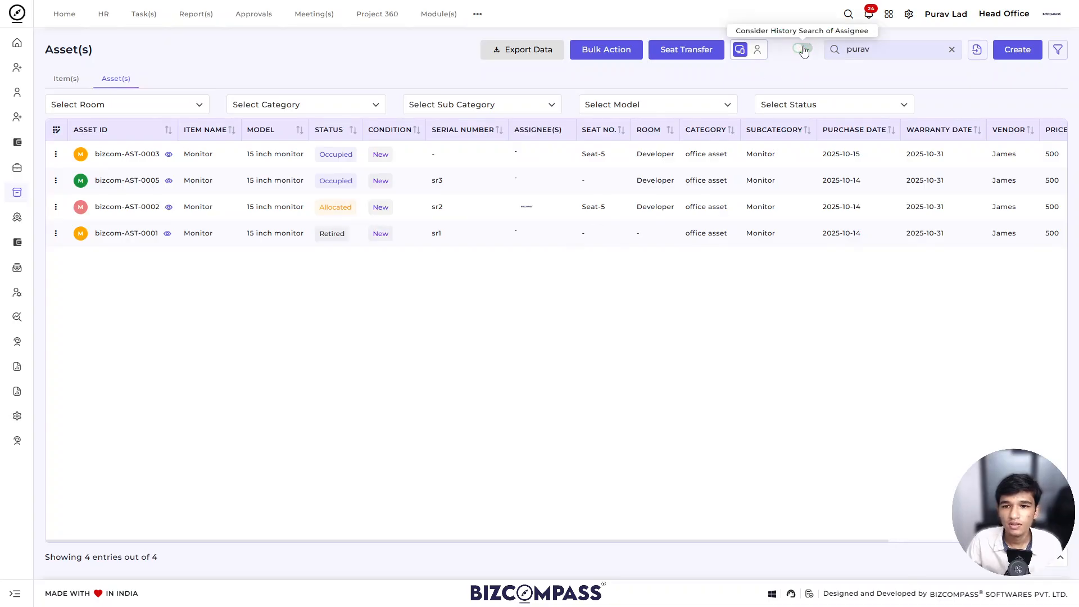
left_click(876, 51)
key("Return")
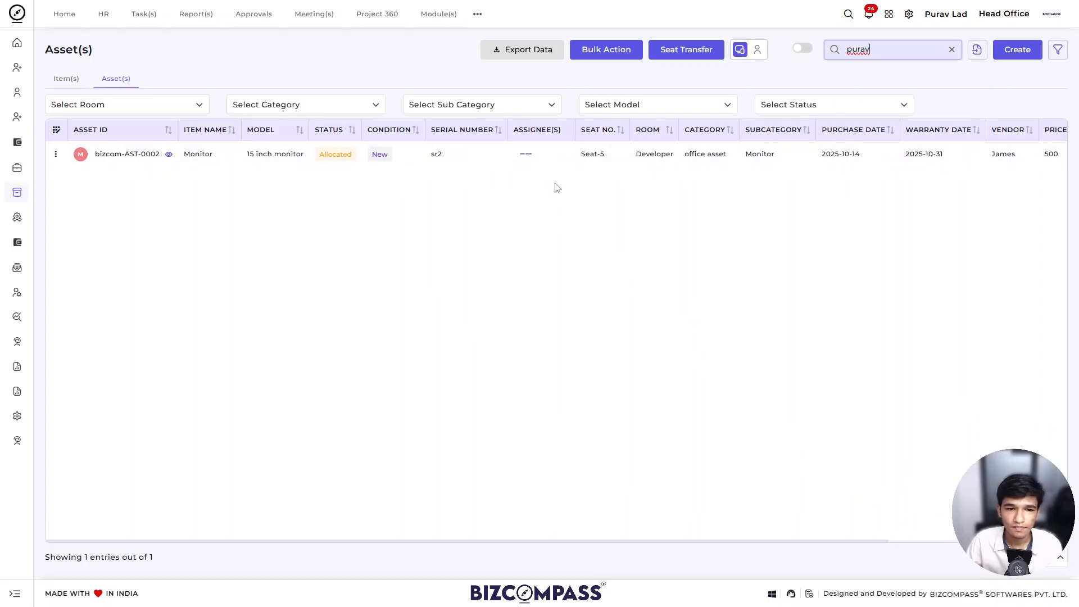
- View the employee's assigned assets in the employee-wise view, and clear the name search
left_click(757, 50)
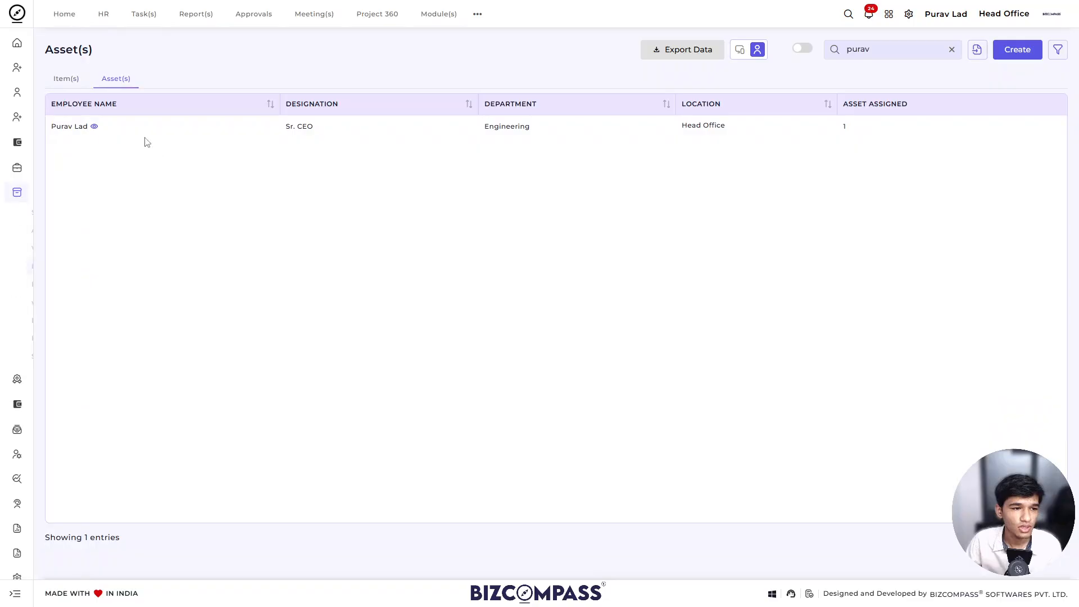
left_click(93, 126)
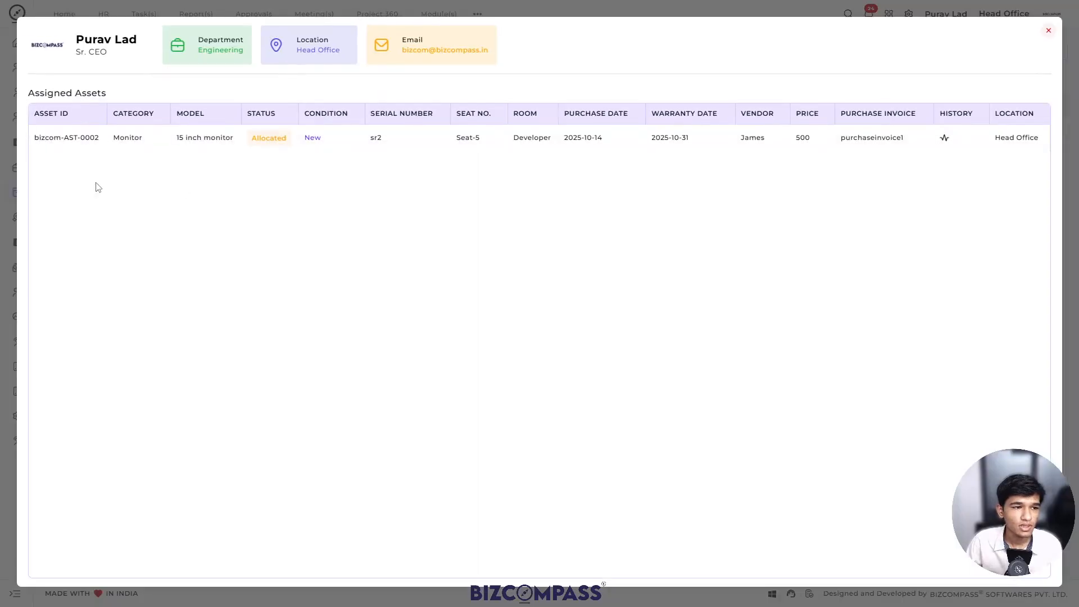
left_click(1048, 31)
double_click(831, 41)
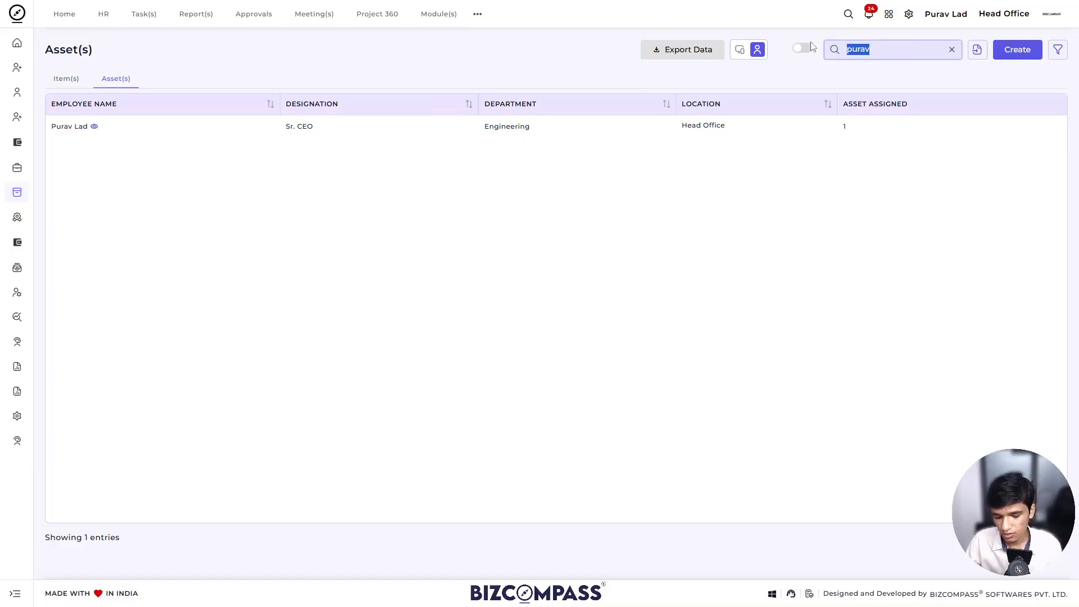
key("BackSpace")
- Return from the employee-wise view to the full asset-wise list
left_click(65, 78)
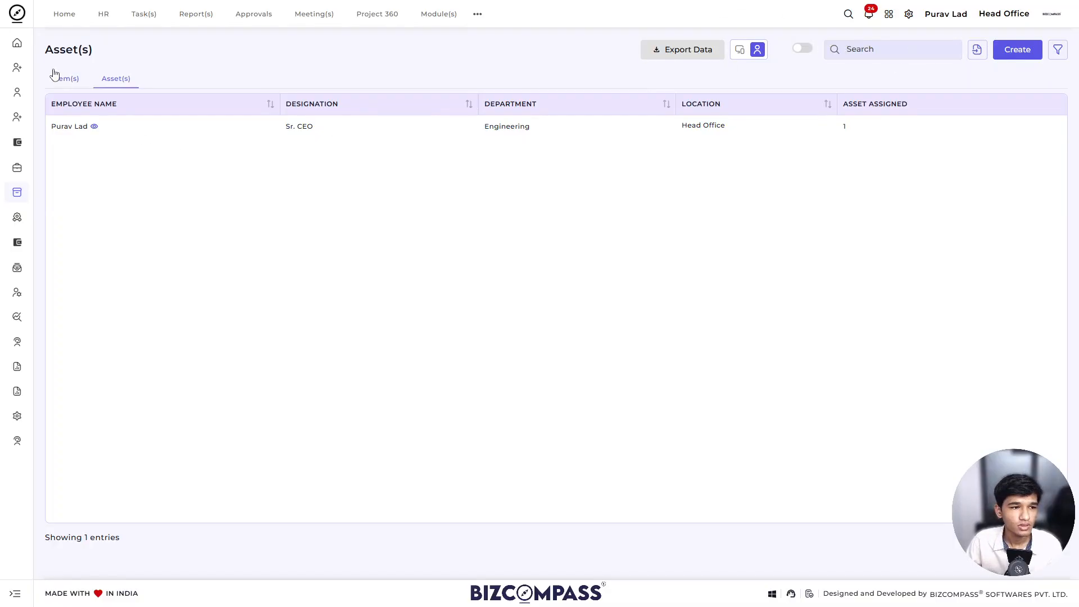
left_click(116, 78)
- Look through the bulk actions offered for assets, including the Add Assignee and Recollect Asset selection modes
left_click(605, 56)
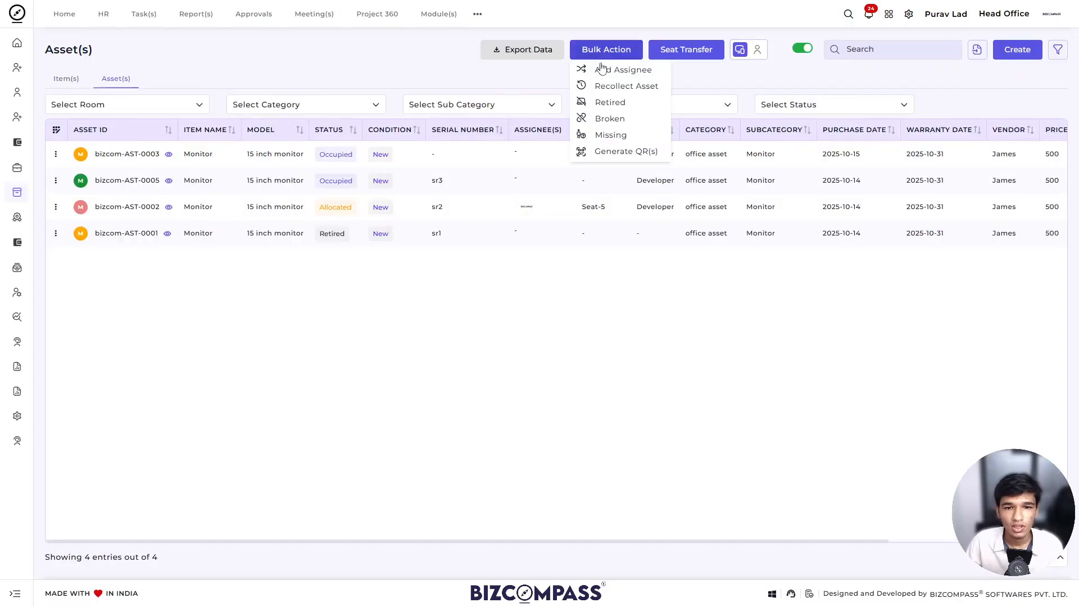
left_click(610, 72)
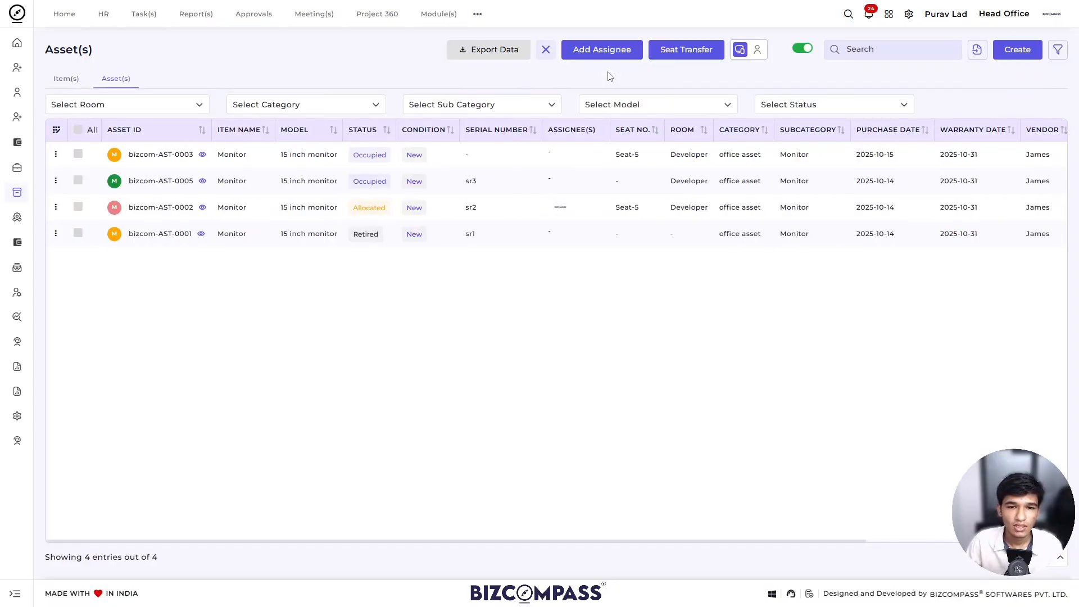
left_click(545, 50)
left_click(627, 56)
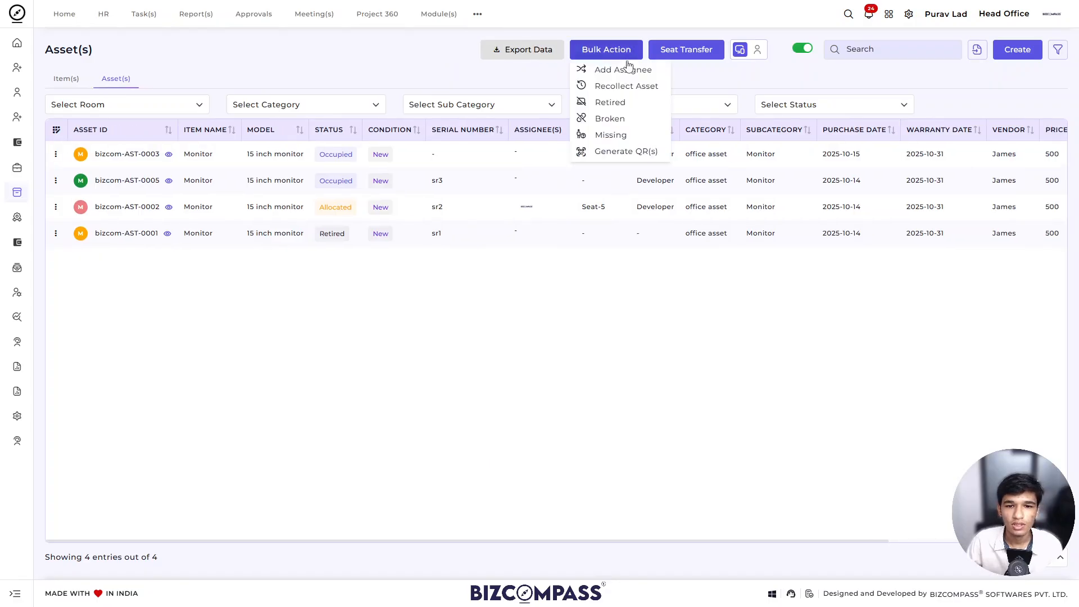
left_click(623, 89)
left_click(539, 50)
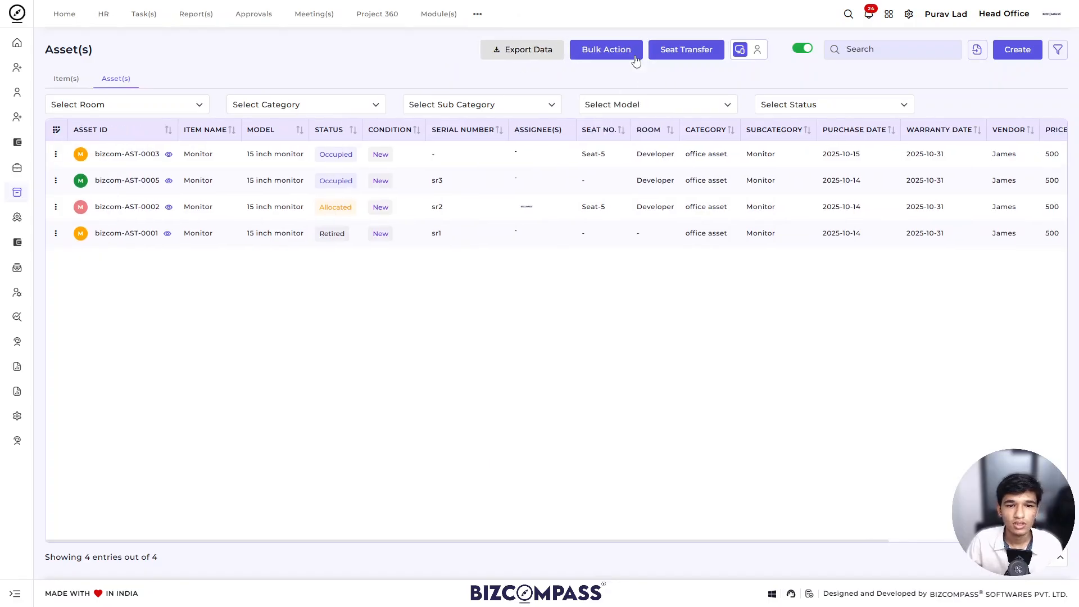
left_click(609, 56)
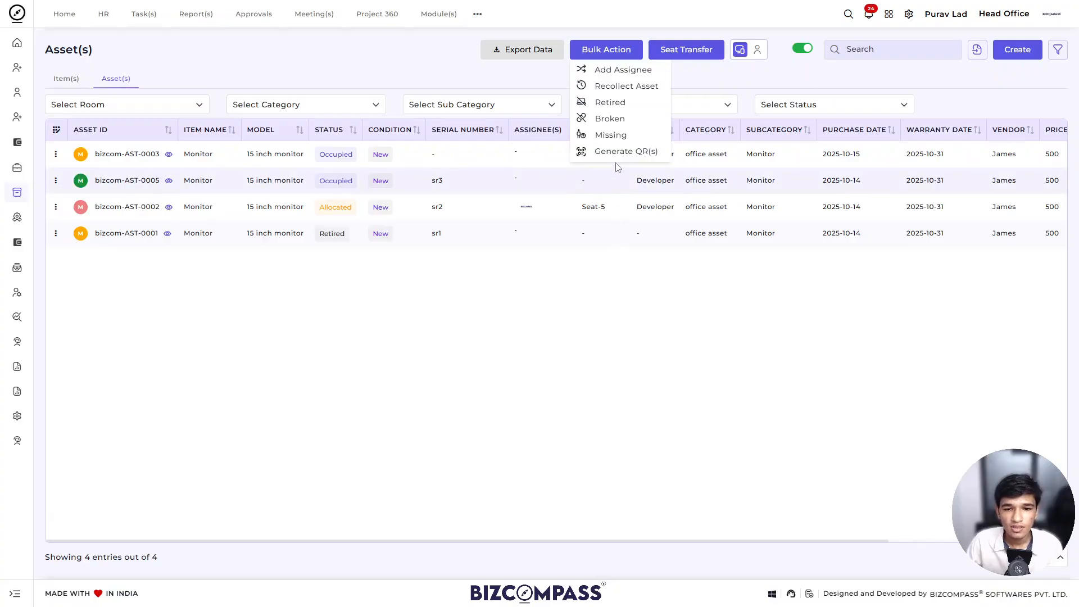
left_click(564, 299)
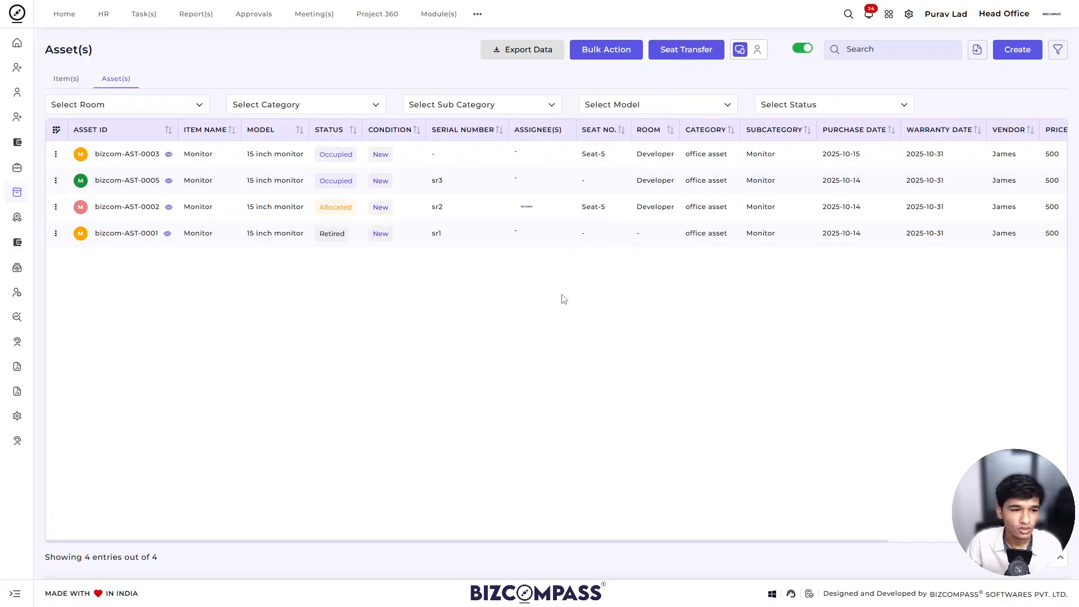
- View the QR code of the retired asset bizcom-AST-0001
left_click(167, 234)
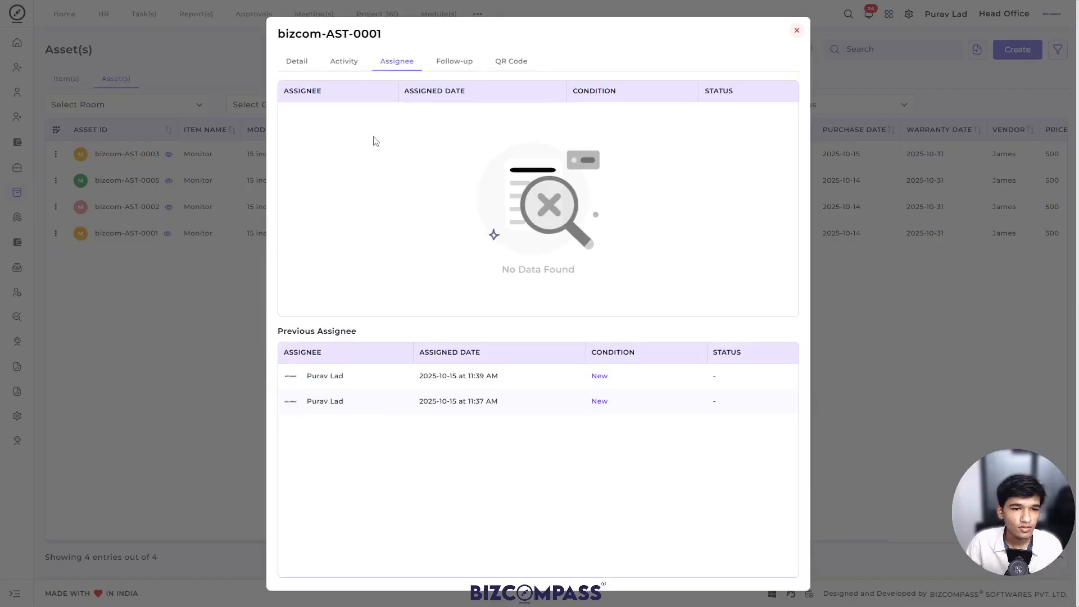
left_click(515, 60)
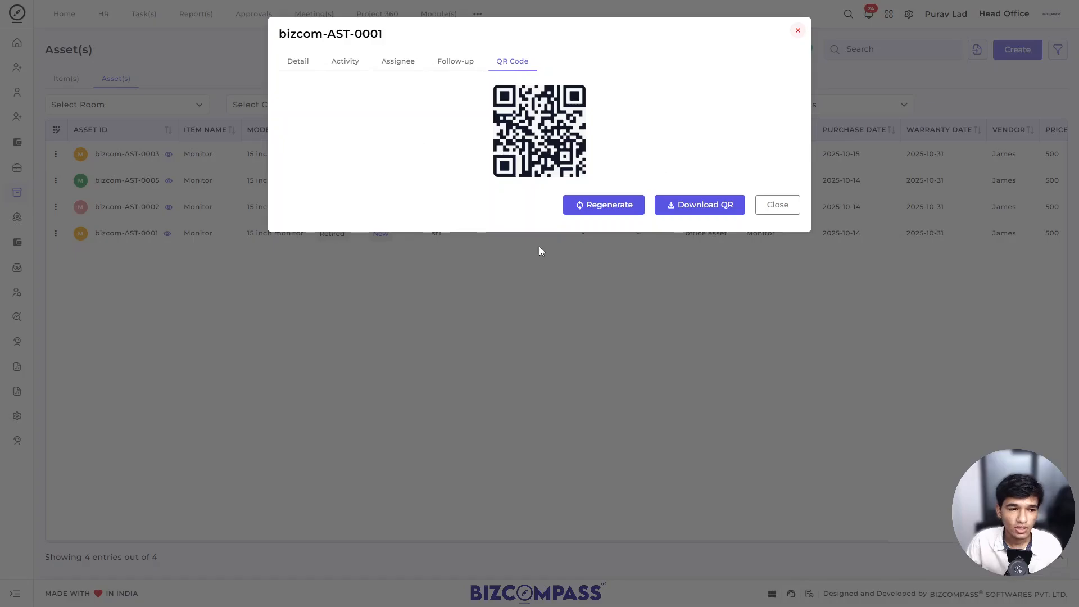
left_click(777, 205)
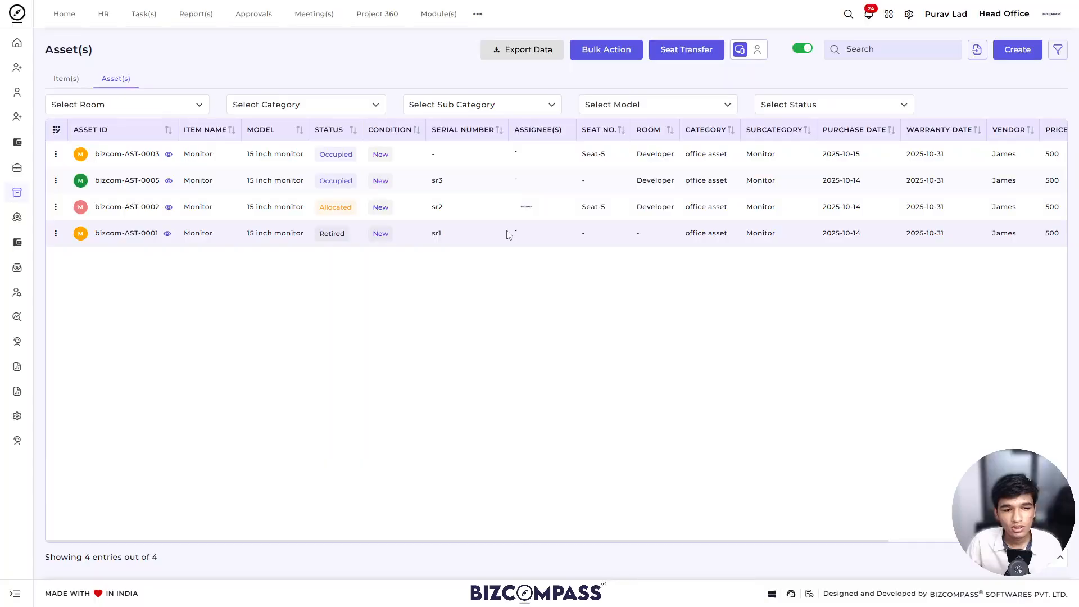
- Select all listed Monitor assets for bulk QR code generation and open the sticker print settings
left_click(607, 59)
left_click(619, 157)
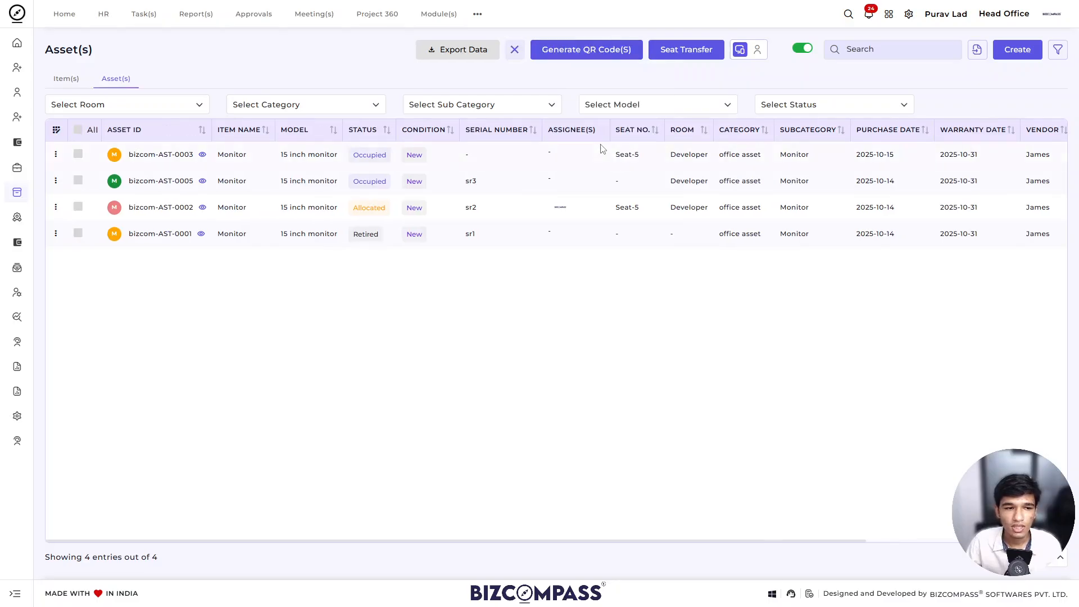
left_click(78, 180)
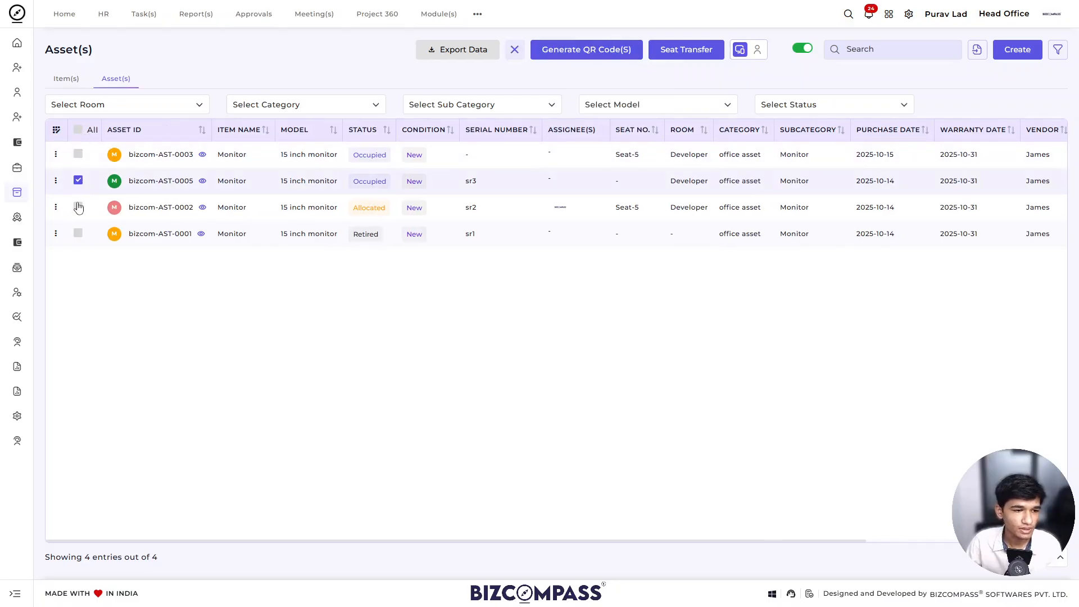
left_click(78, 154)
left_click(78, 130)
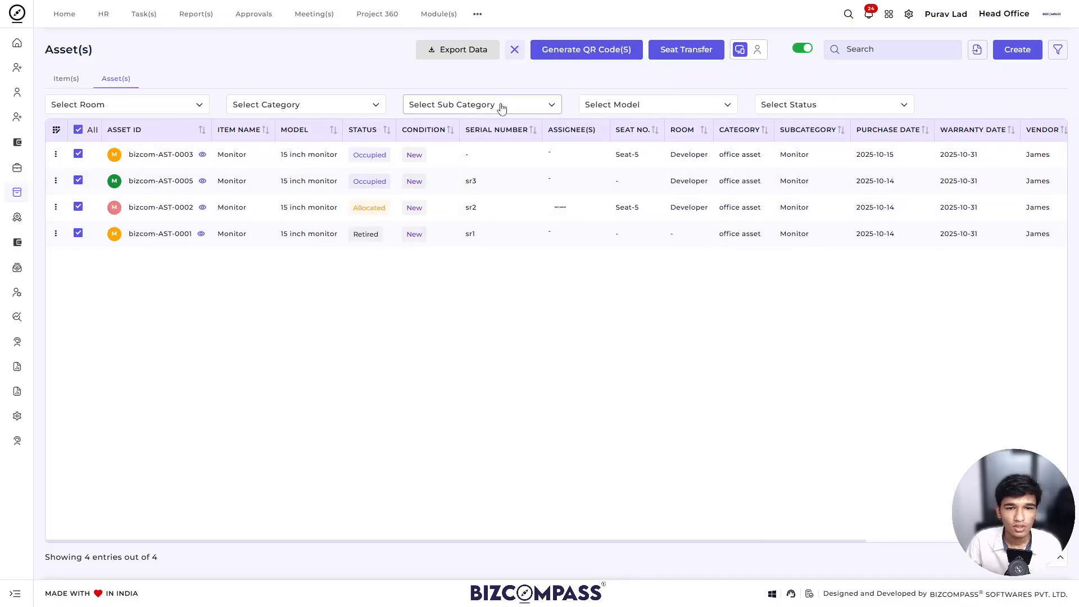
left_click(592, 55)
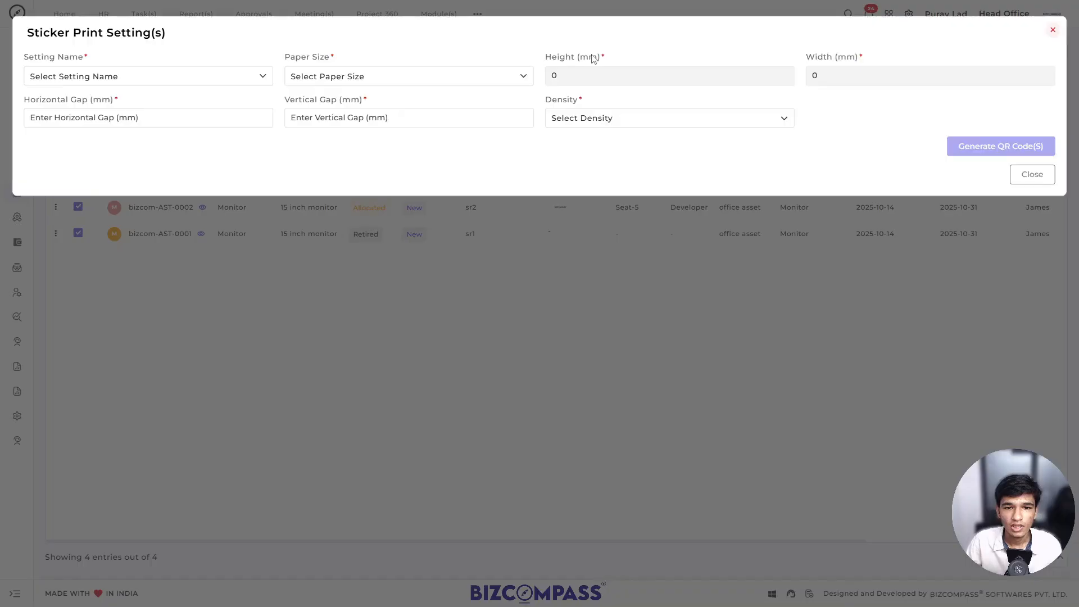
- Generate the QR code sticker preview with the A4 print setting, checking the available paper size and density options
left_click(143, 75)
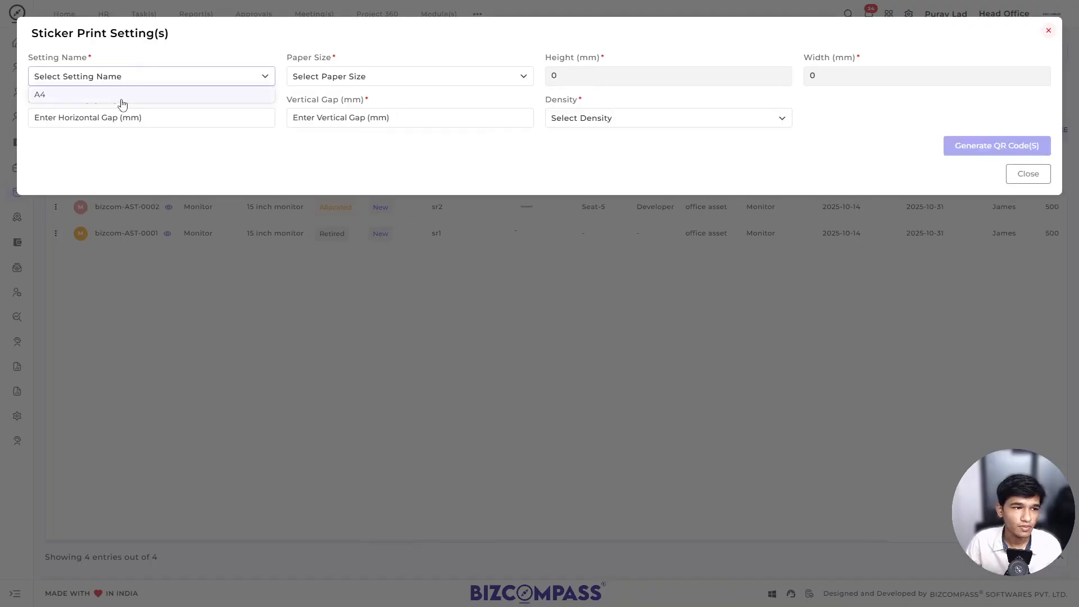
left_click(123, 97)
left_click(353, 83)
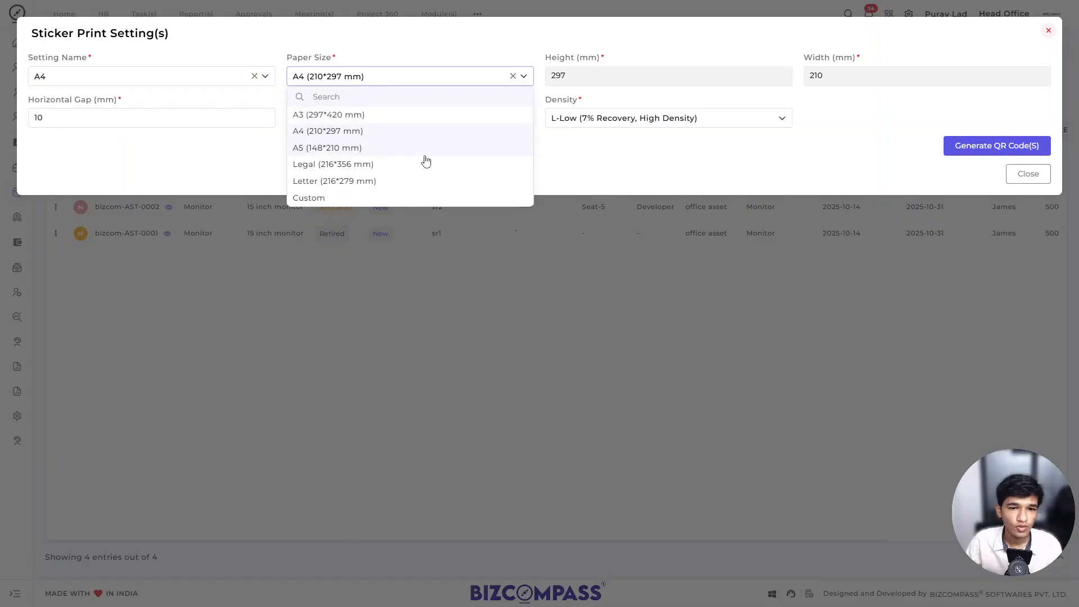
left_click(650, 154)
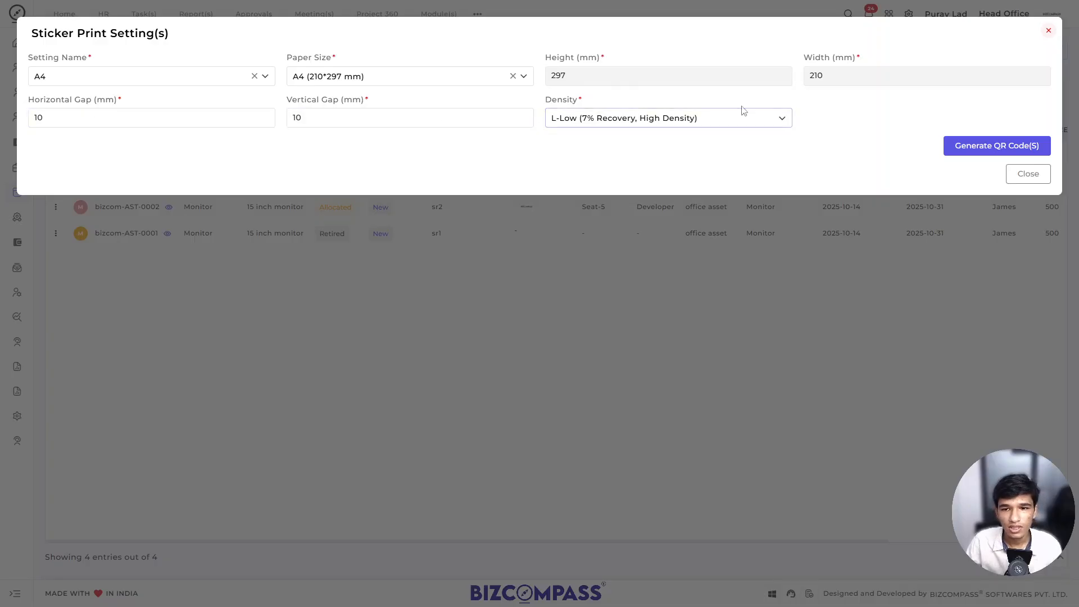
left_click(1027, 150)
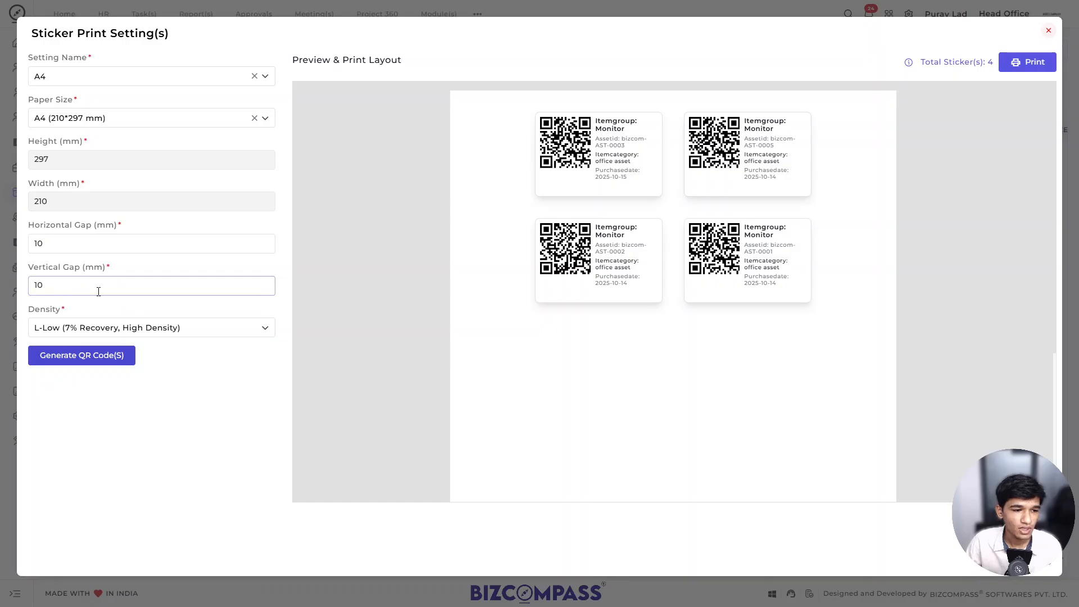
left_click(101, 327)
left_click(130, 332)
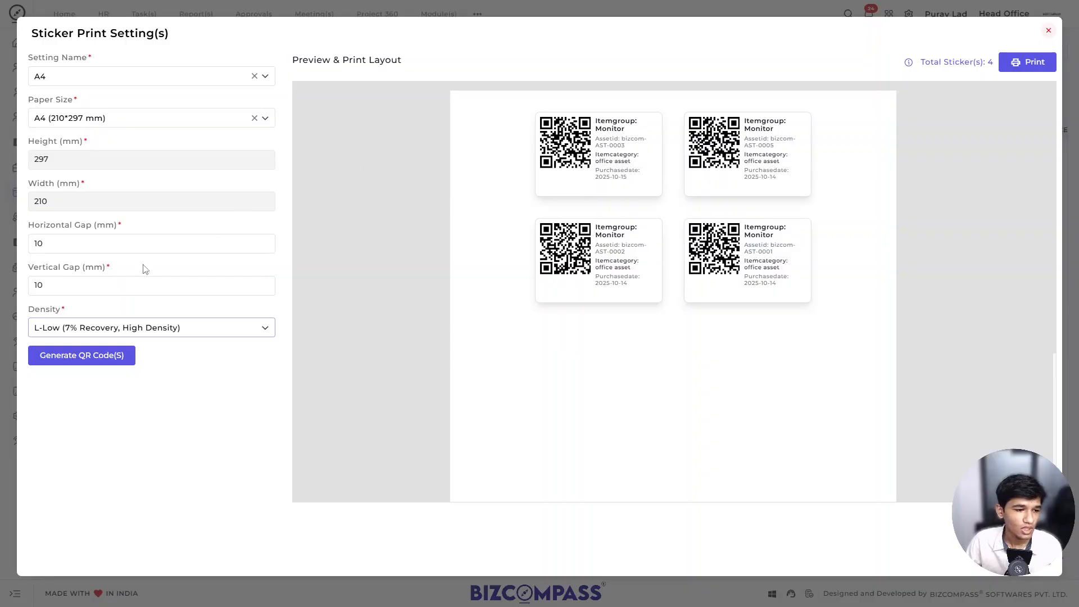
- Set the stickers' horizontal gap to 0 mm and try the A3 (297*420 mm) paper size, regenerating the QR codes
left_click_drag(82, 243, 33, 250)
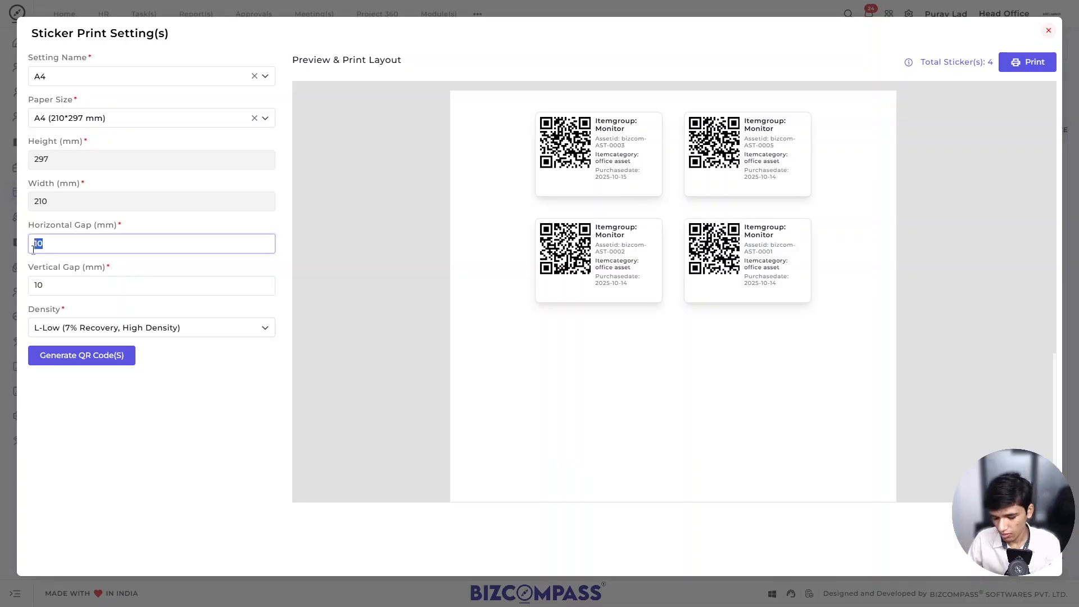
left_click(71, 357)
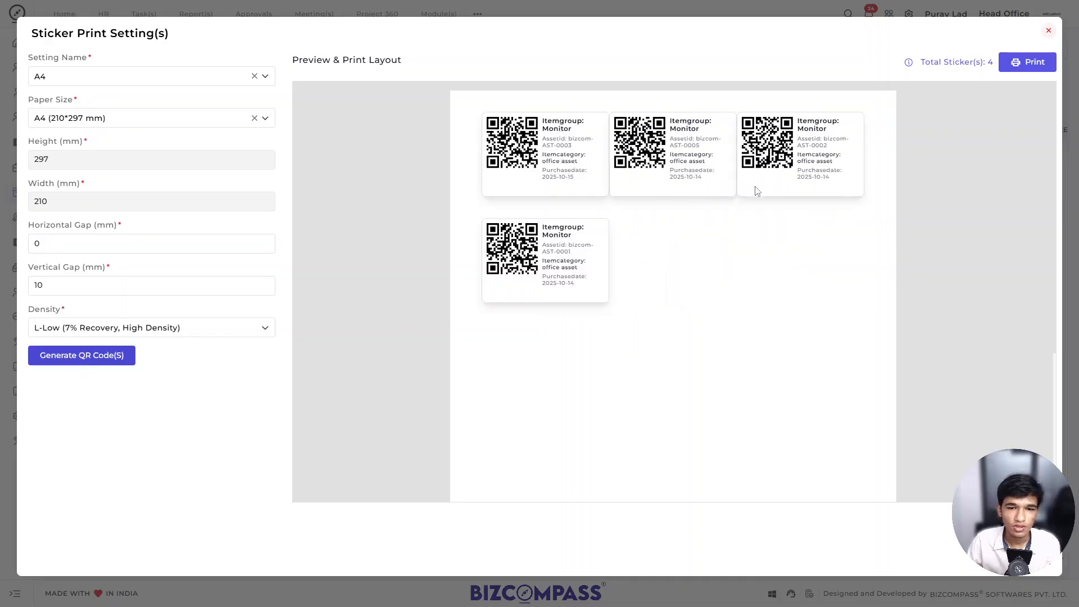
left_click(144, 121)
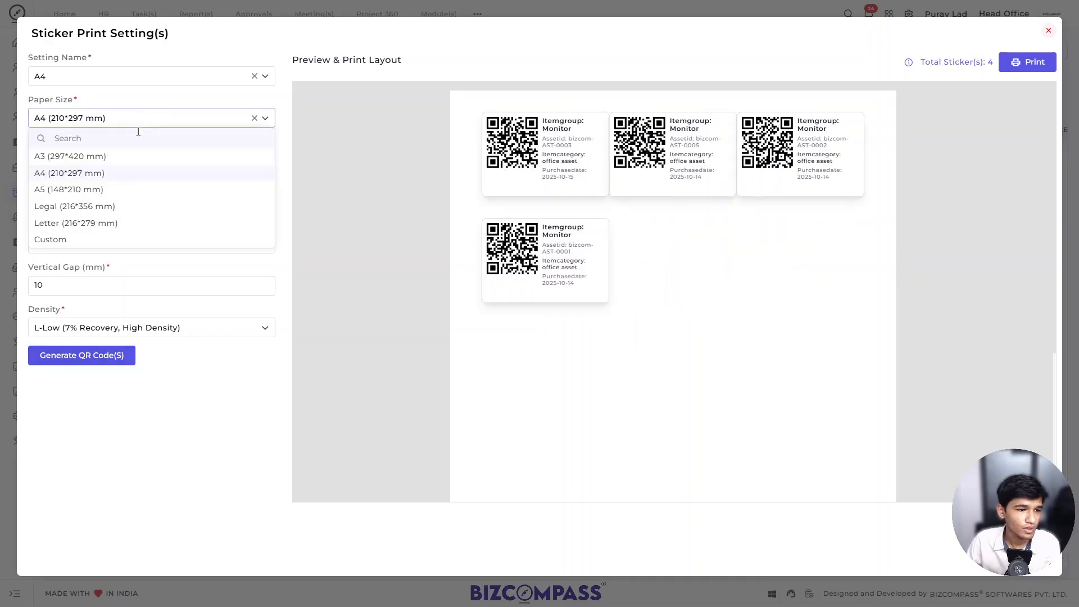
left_click(110, 160)
left_click(85, 360)
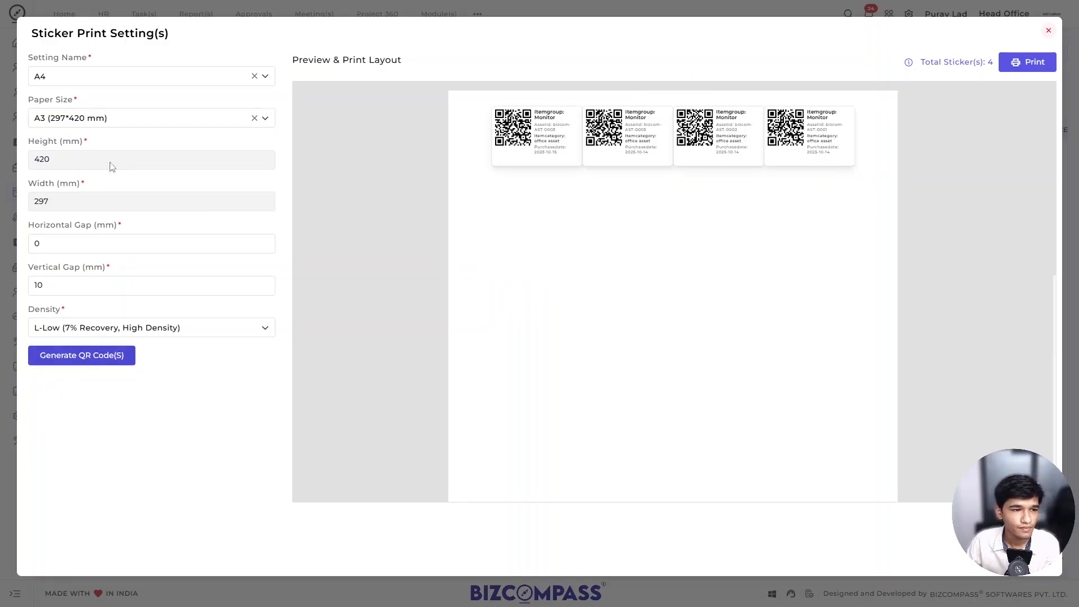
- Set the paper size to A5 (148*210 mm) and the vertical gap to 0 mm, regenerating the QR codes
left_click(111, 118)
left_click(73, 189)
left_click(90, 355)
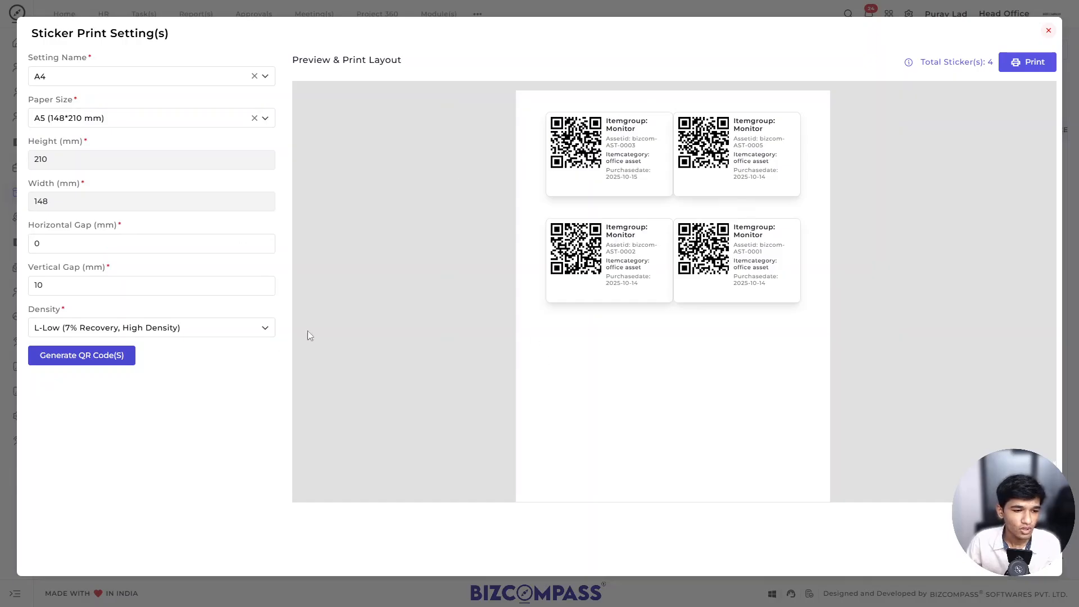
left_click_drag(162, 289, 11, 281)
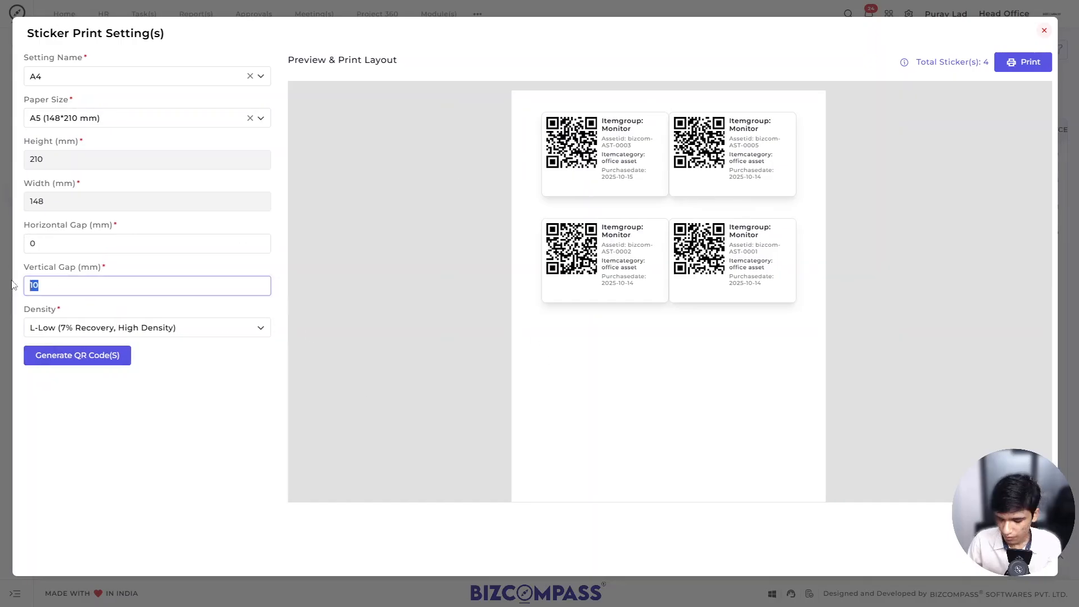
type("0")
left_click(123, 357)
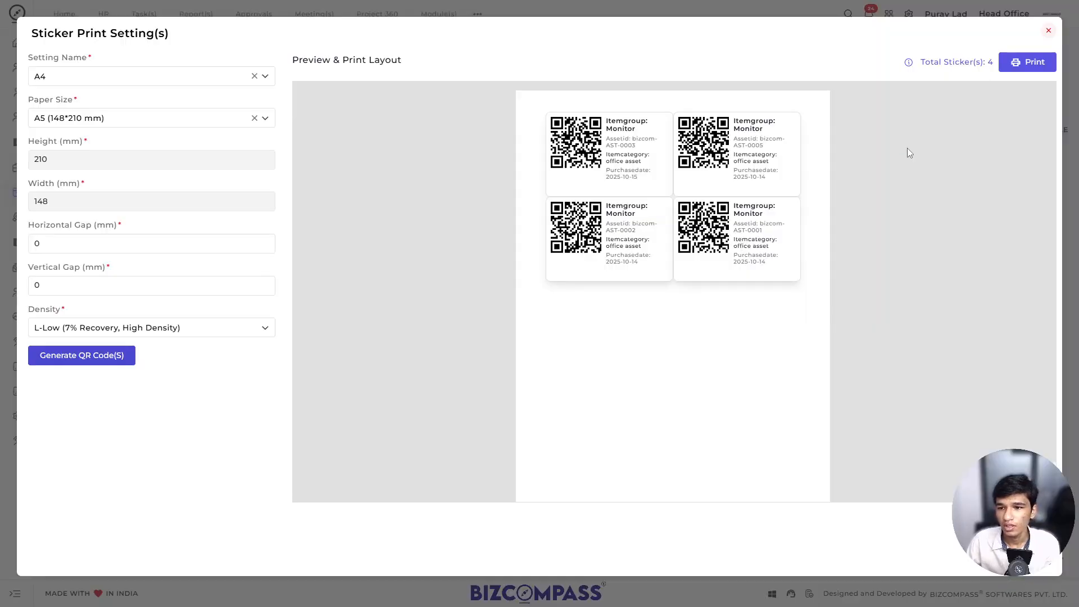
- Check the print preview of the QR code stickers without printing, and close the sticker print settings
left_click(1013, 67)
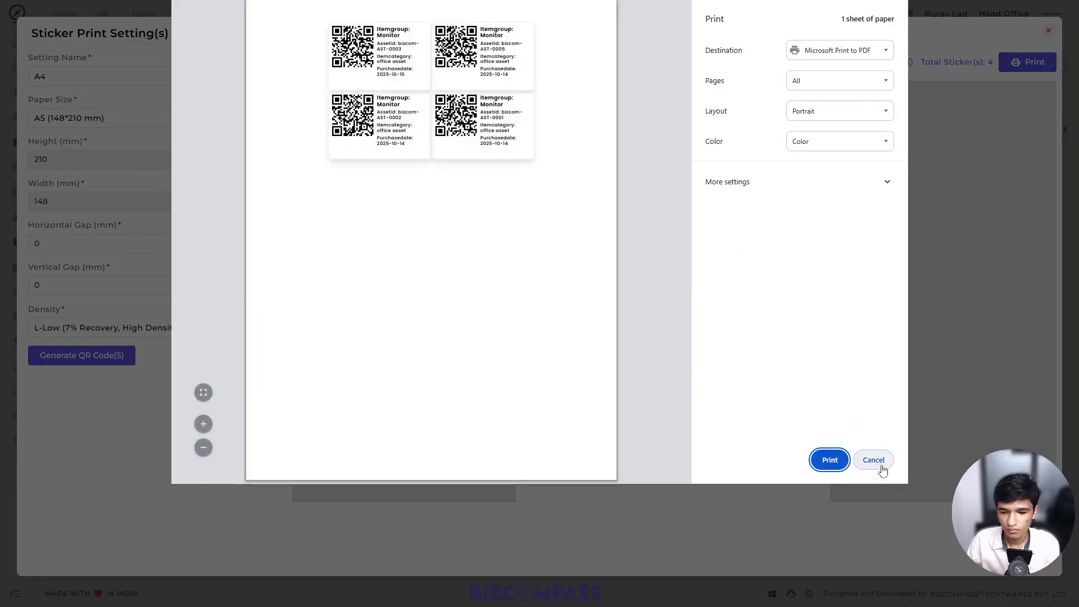
left_click(880, 466)
left_click(1049, 30)
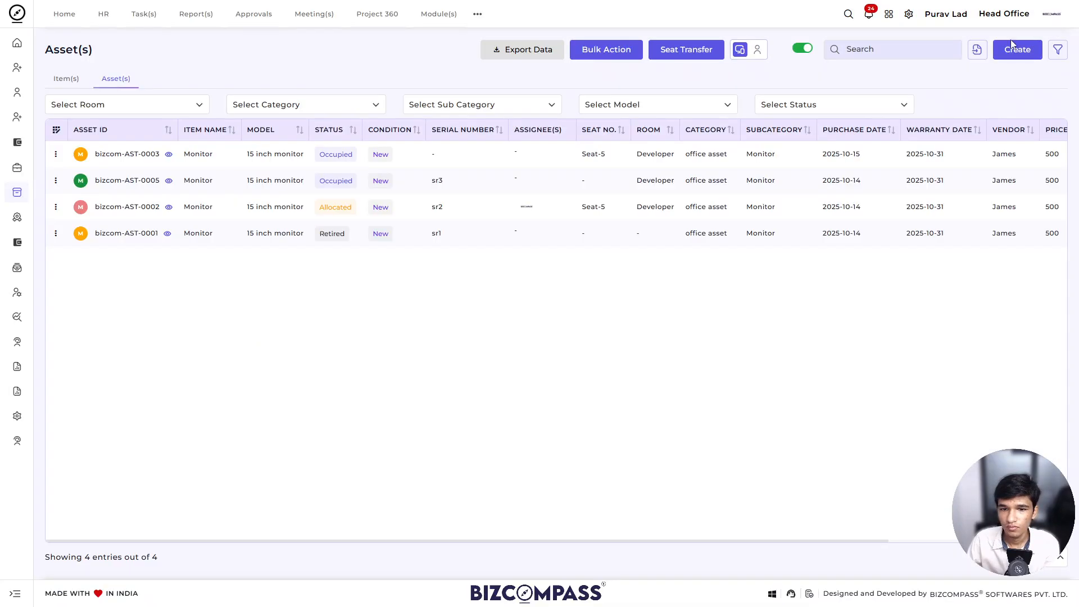